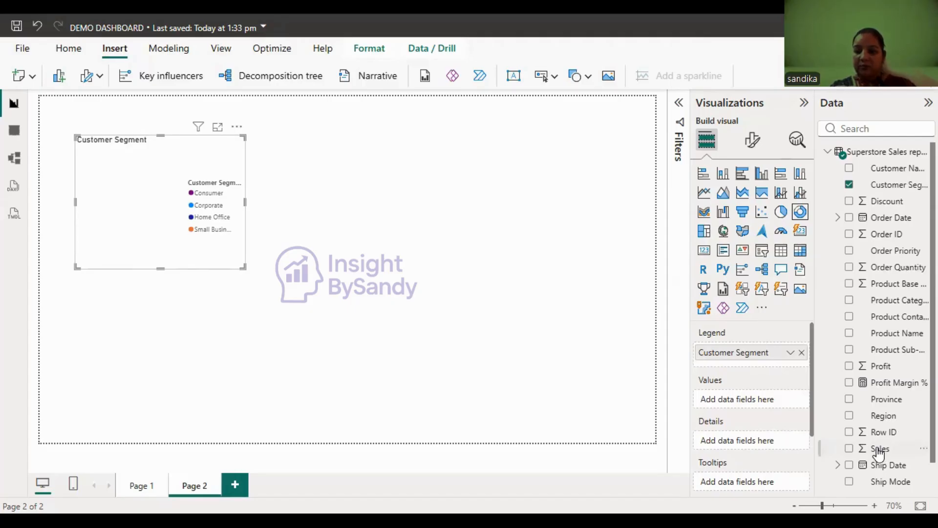
# Step: Add Sales as the donut chart's values and enlarge the chart from its lower-right corner
pyautogui.moveTo(758, 403); pyautogui.dragTo(758, 403)
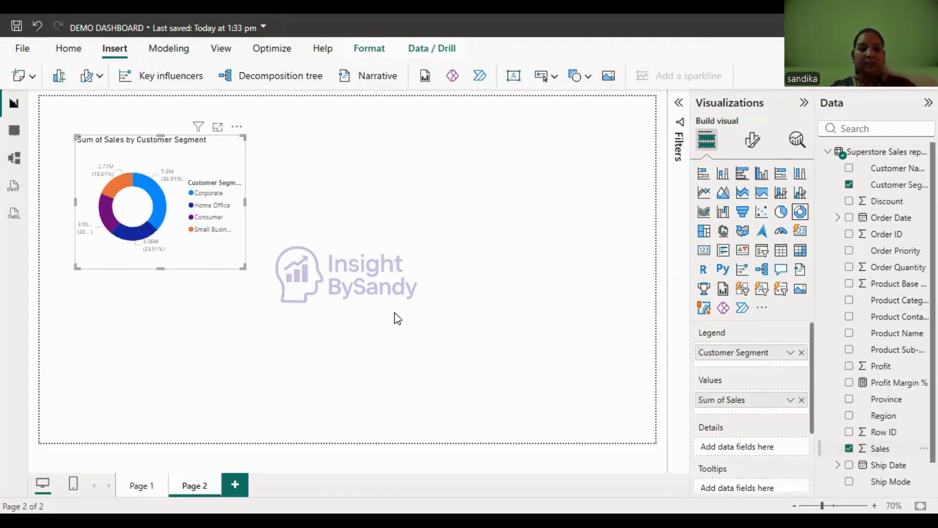
pyautogui.moveTo(243, 268); pyautogui.dragTo(289, 296)
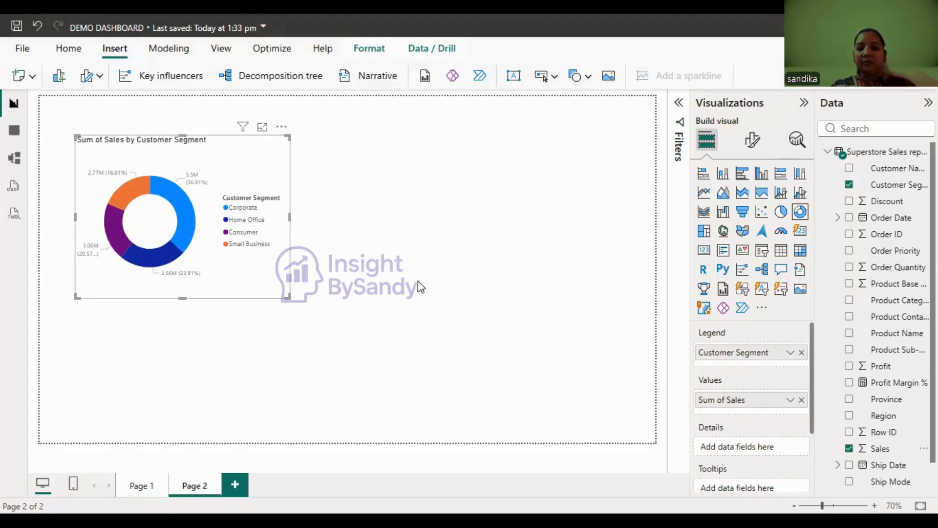
# Step: Set the donut chart's detail labels to show only the percent of total
pyautogui.click(760, 149)
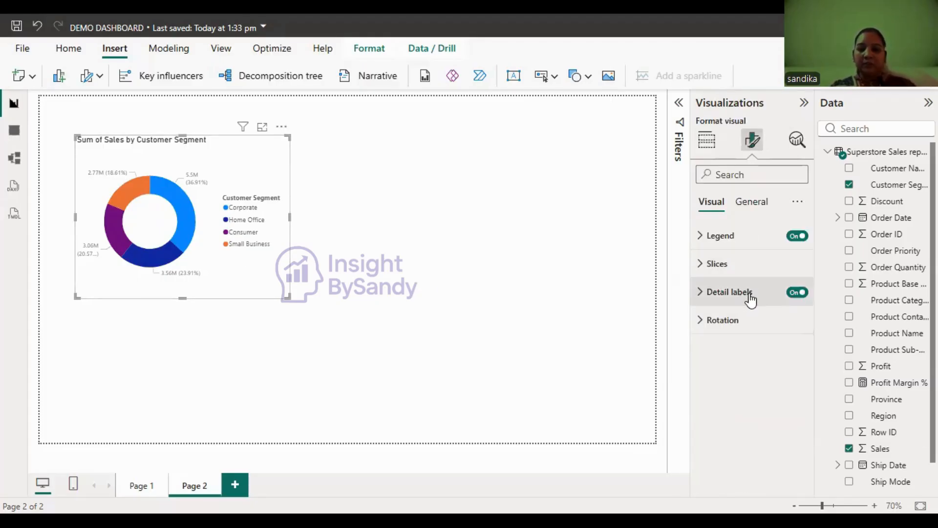
pyautogui.click(751, 294)
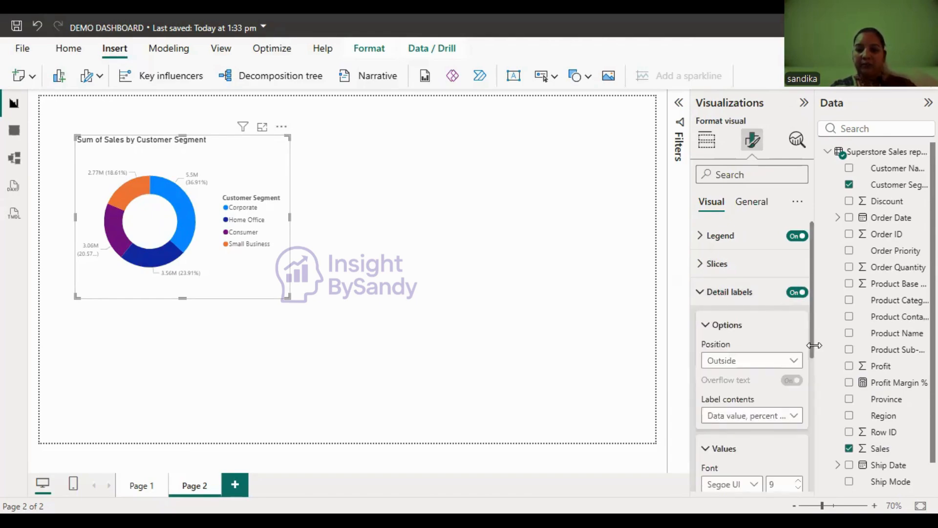
pyautogui.scroll(-1, 815, 345)
pyautogui.click(794, 355)
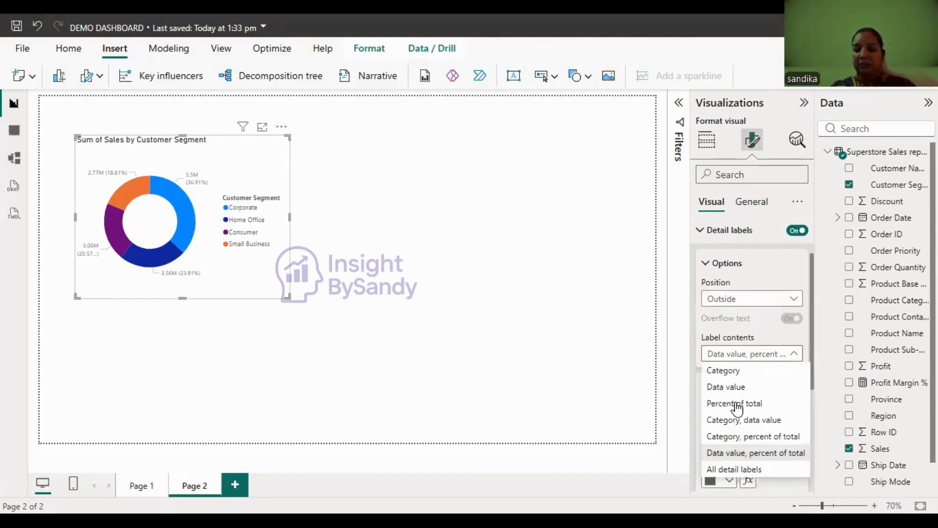
pyautogui.click(737, 405)
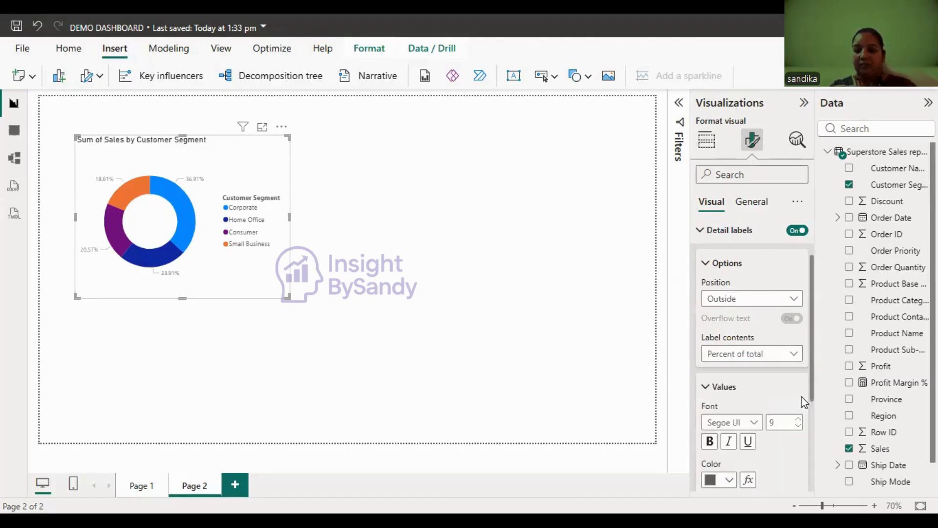
# Step: Format the donut chart's detail label values as bold black text at font size 12
pyautogui.doubleClick(779, 419)
pyautogui.write('16')
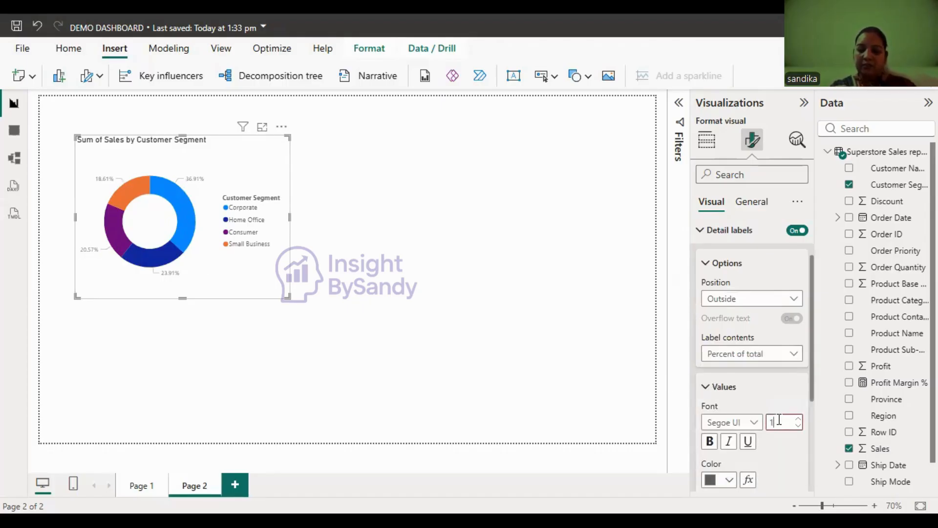
pyautogui.click(730, 481)
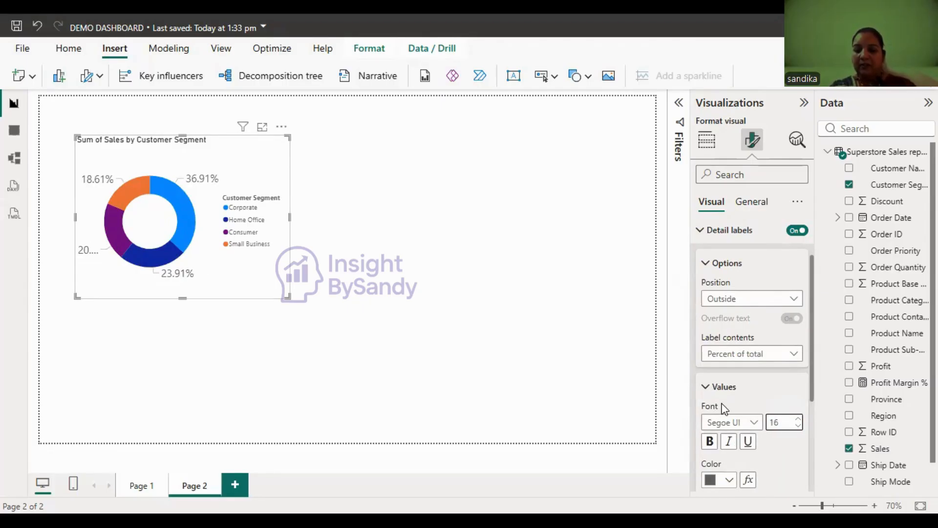
pyautogui.click(718, 392)
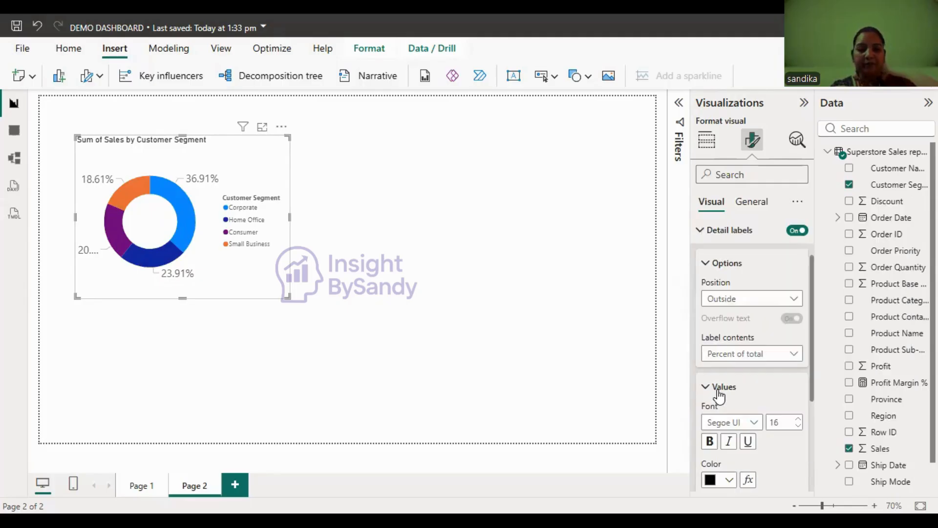
pyautogui.doubleClick(781, 421)
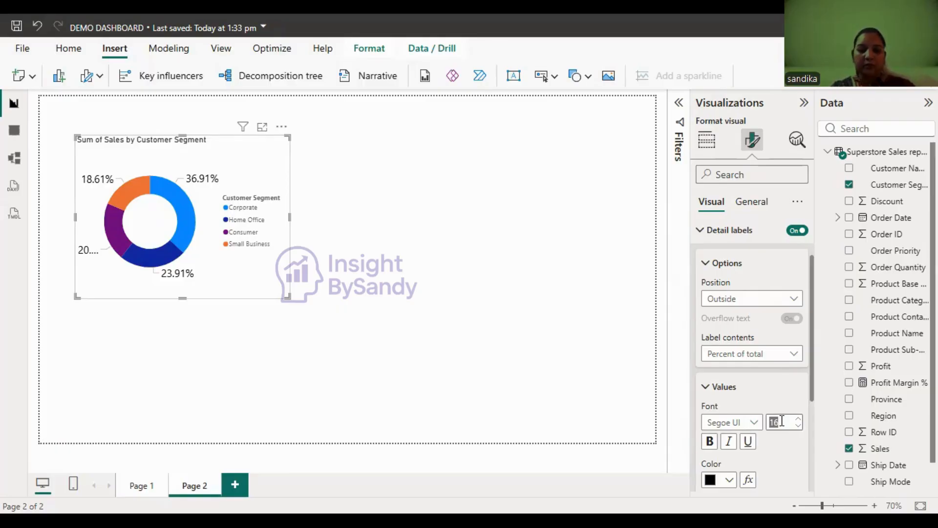
pyautogui.write('12')
pyautogui.click(710, 441)
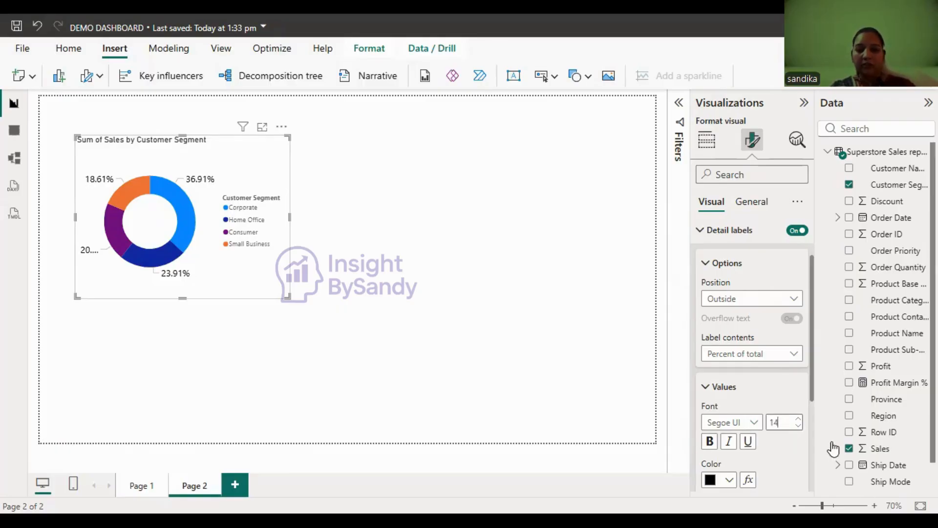
# Step: Try the detail labels inside the donut slices, and then set their position to Prefer outside
pyautogui.click(784, 301)
pyautogui.click(724, 329)
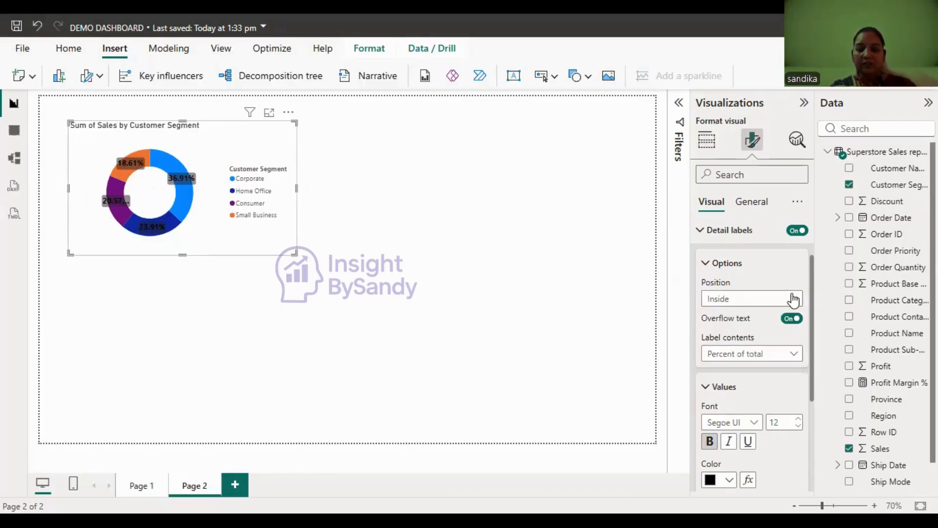
pyautogui.click(792, 299)
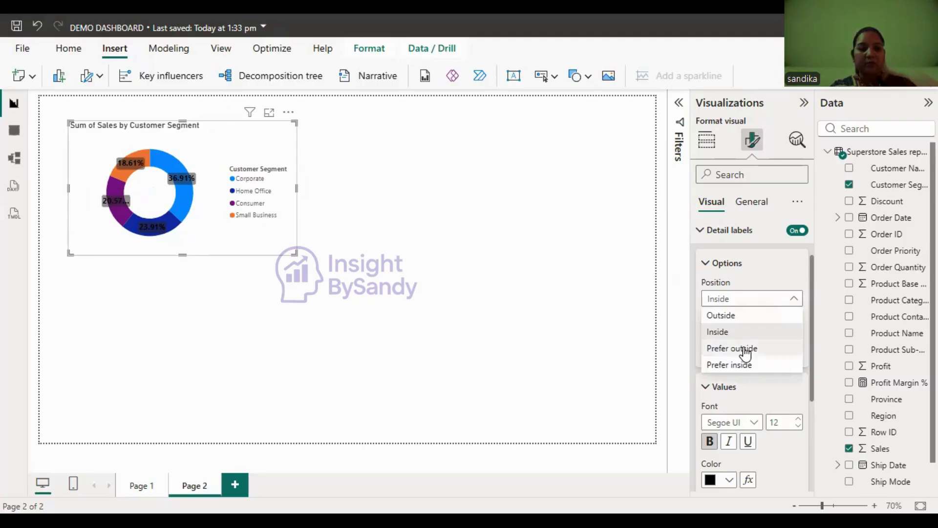
pyautogui.click(745, 349)
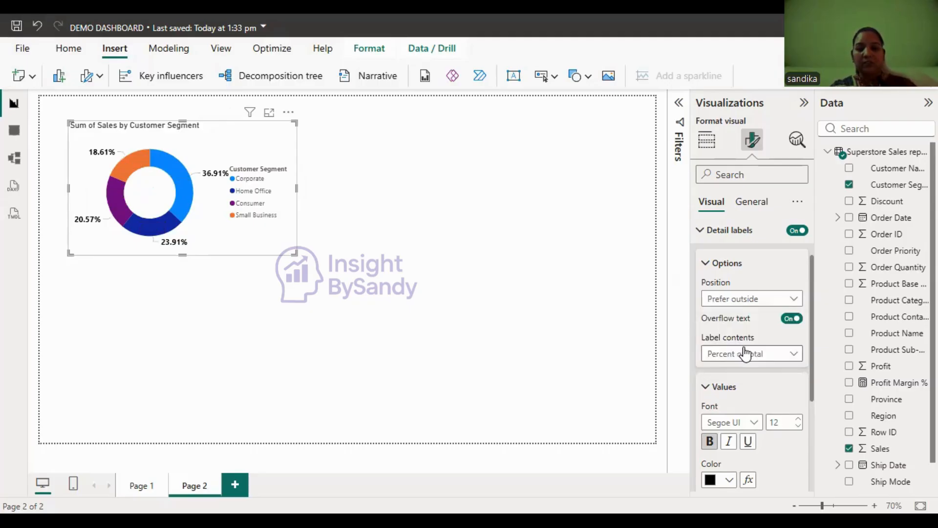
pyautogui.click(703, 265)
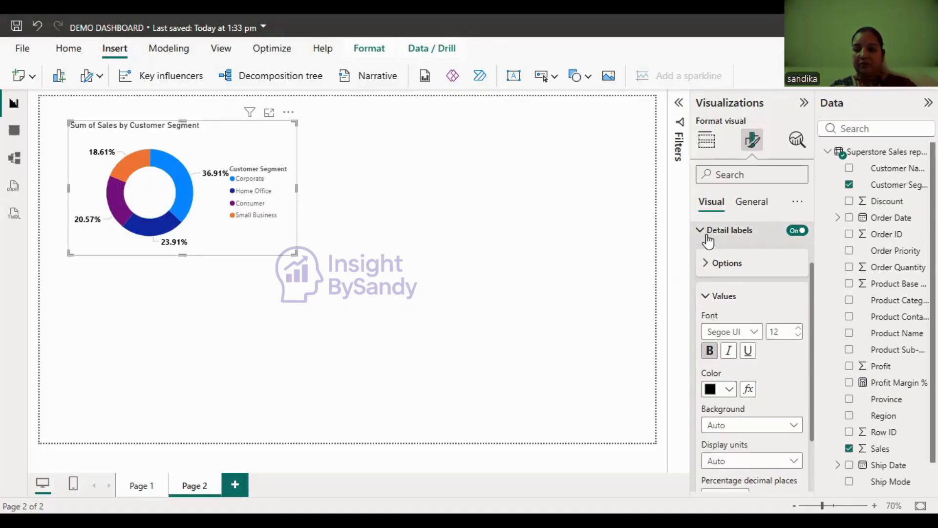
pyautogui.click(707, 234)
# Step: Set the donut chart's legend text to font size 12 in black, and make the chart slightly taller
pyautogui.click(737, 239)
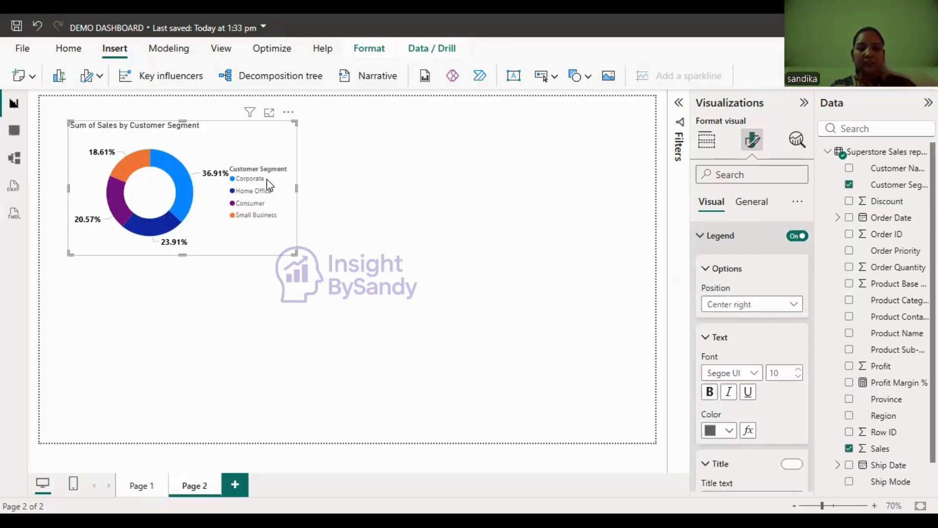
pyautogui.doubleClick(780, 373)
pyautogui.write('1')
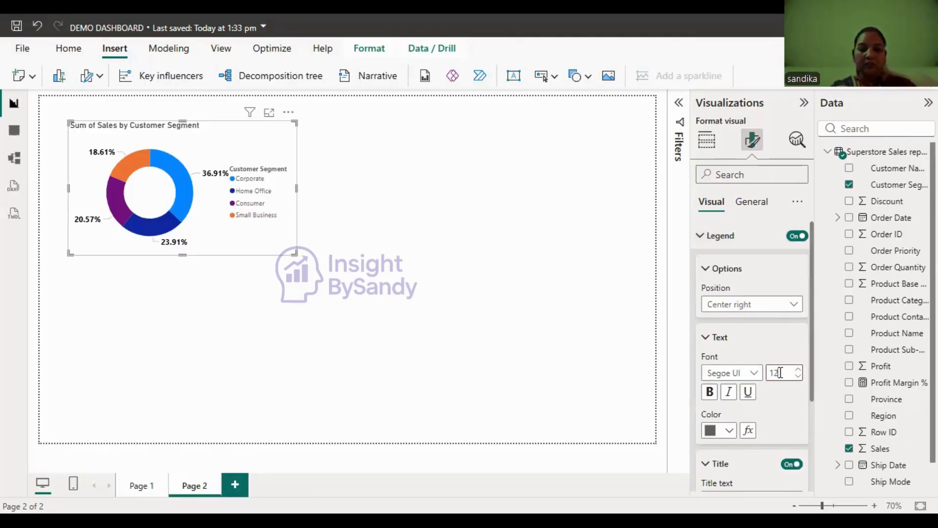
pyautogui.write('2')
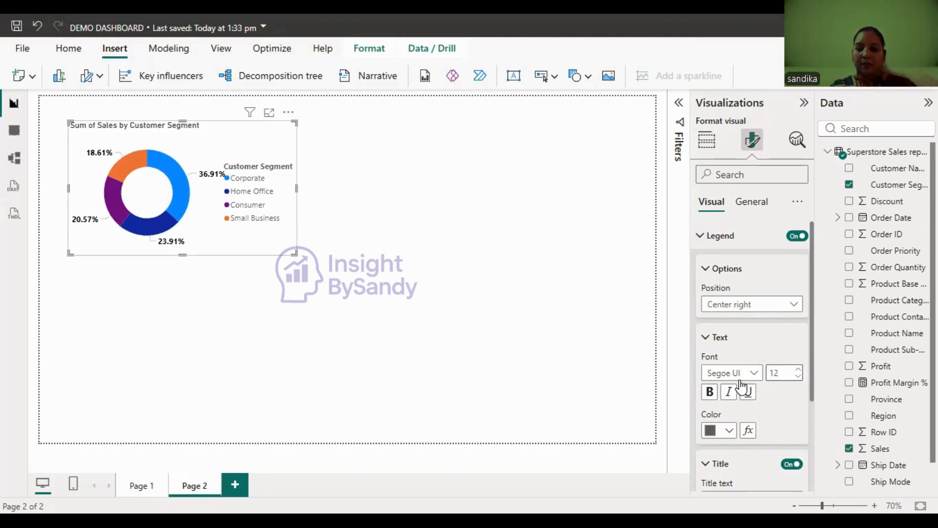
pyautogui.click(729, 430)
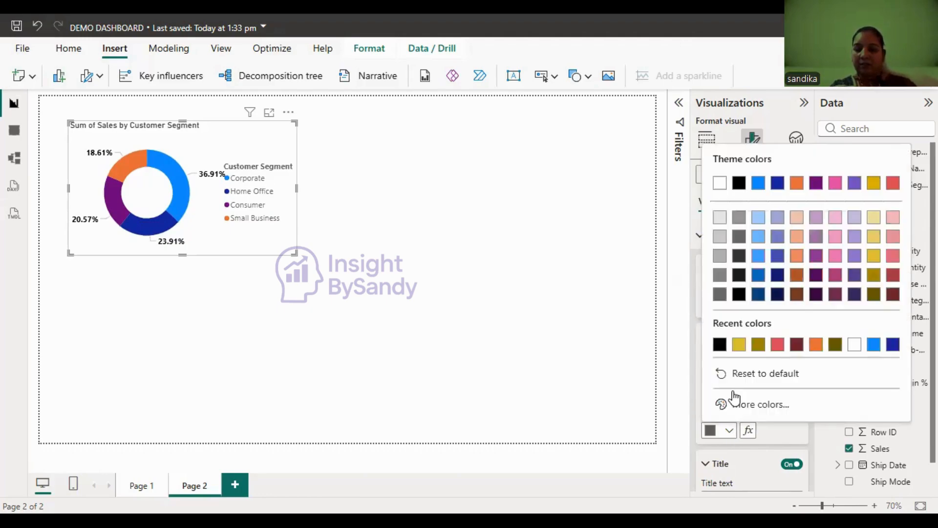
pyautogui.click(721, 345)
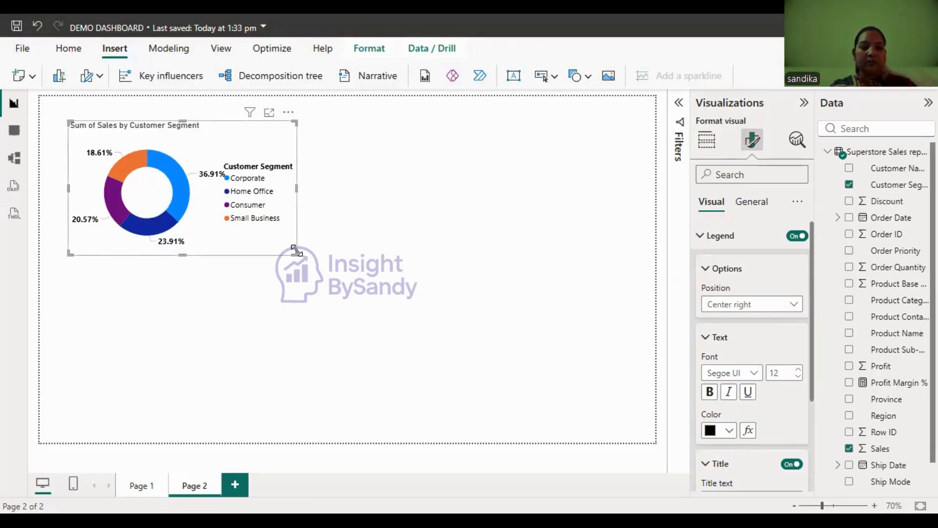
pyautogui.moveTo(296, 251); pyautogui.dragTo(299, 272)
pyautogui.click(381, 204)
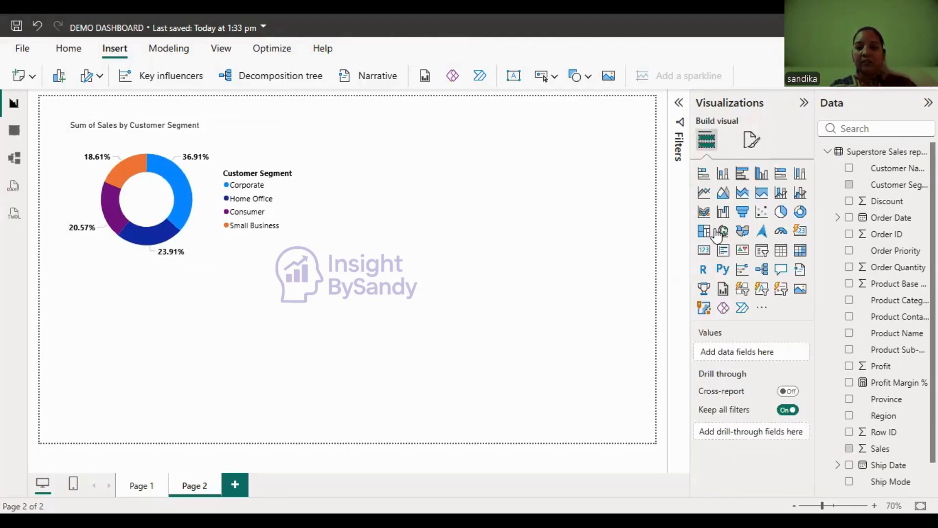
# Step: Shorten the donut chart's title to "Sales by Customer Segment"
pyautogui.click(203, 196)
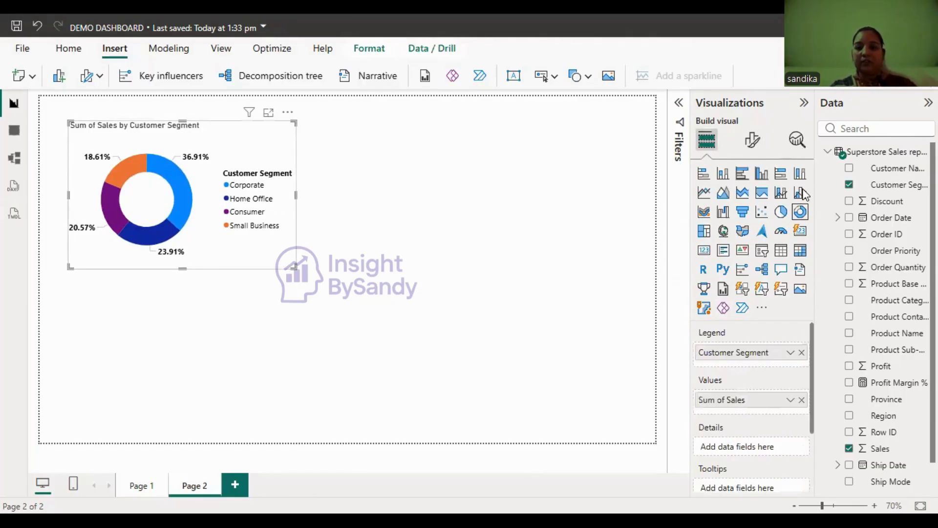
pyautogui.click(752, 140)
pyautogui.click(752, 201)
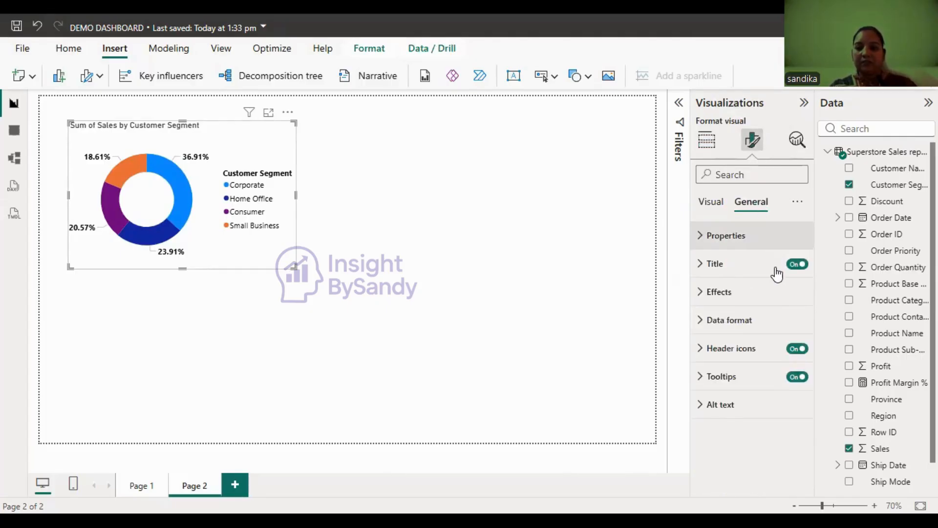
pyautogui.click(764, 266)
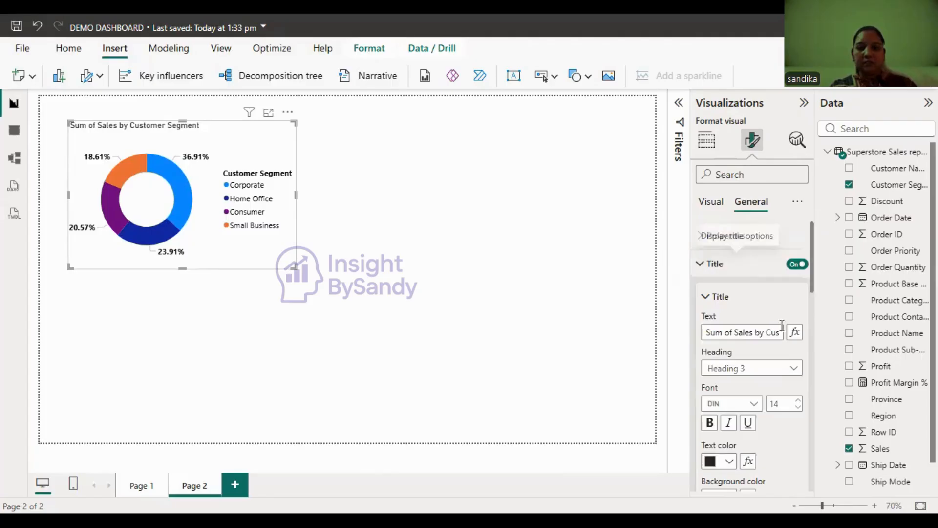
pyautogui.click(734, 332)
pyautogui.press('BackSpace')
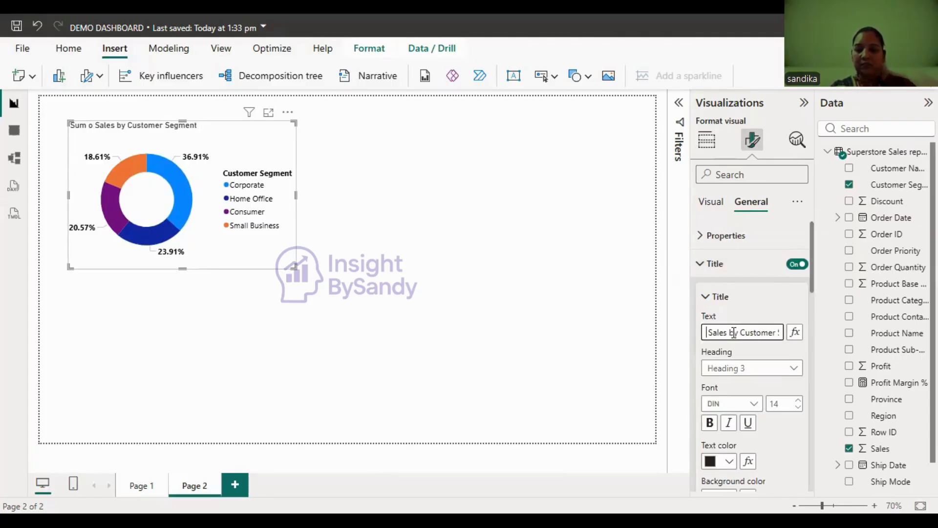
# Step: Format the donut chart's title at font size 20, centered and bold
pyautogui.doubleClick(777, 404)
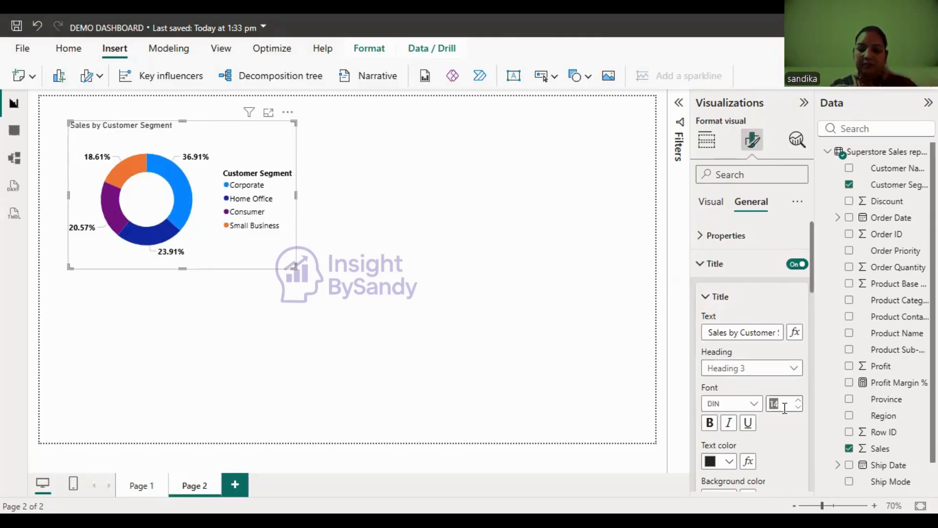
pyautogui.write('20')
pyautogui.scroll(-3, 774, 323)
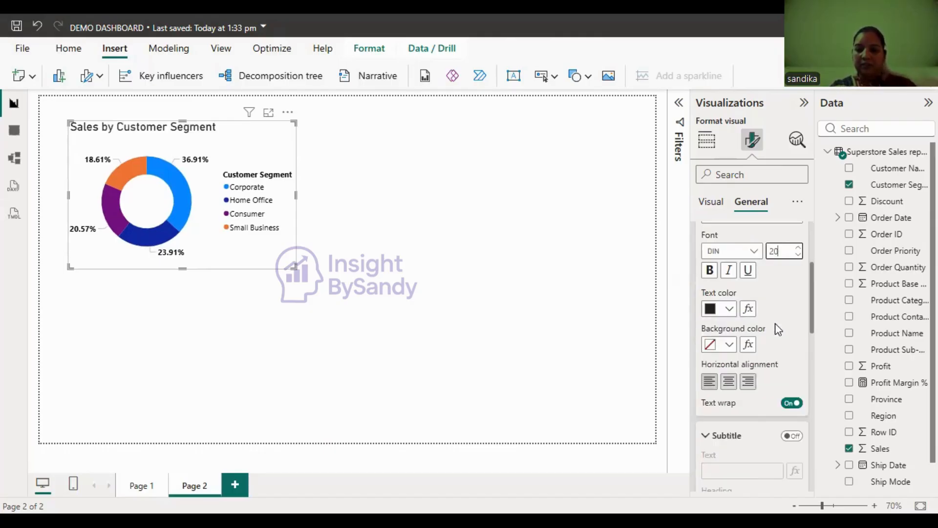
pyautogui.click(731, 386)
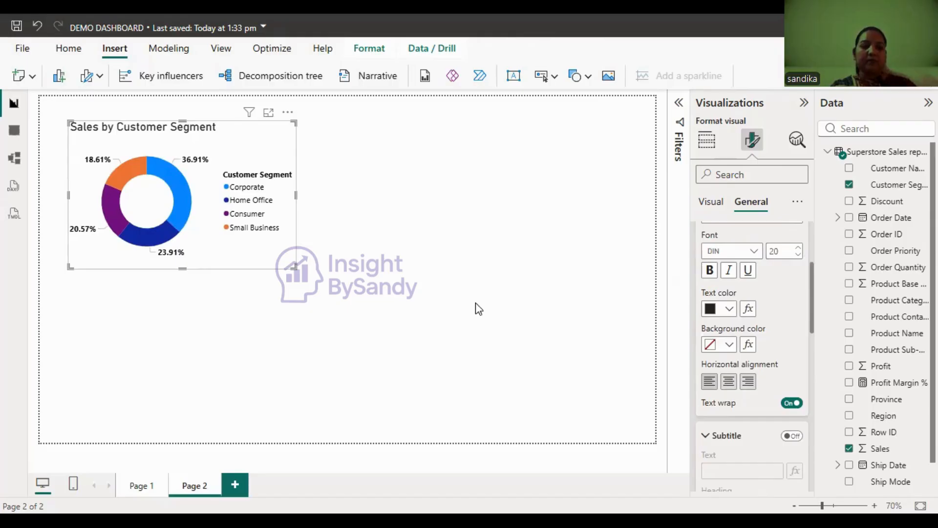
pyautogui.click(711, 272)
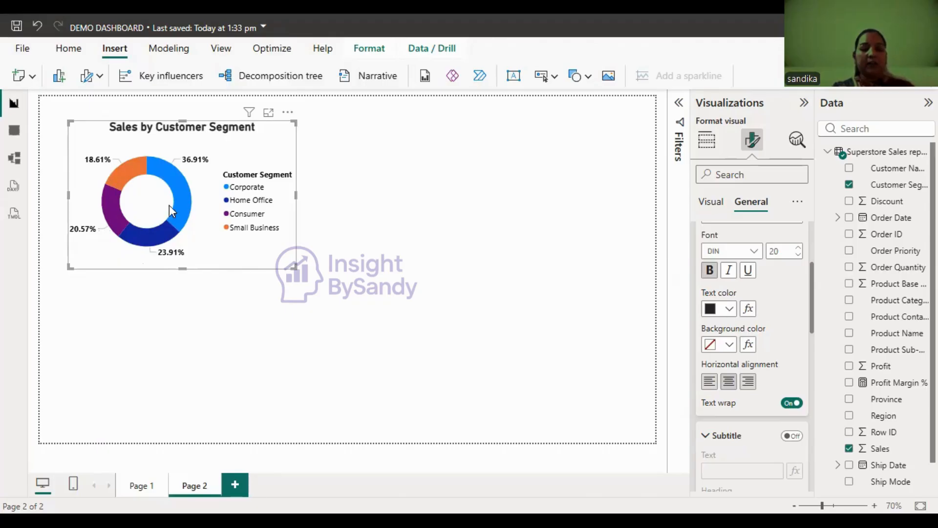
pyautogui.click(428, 255)
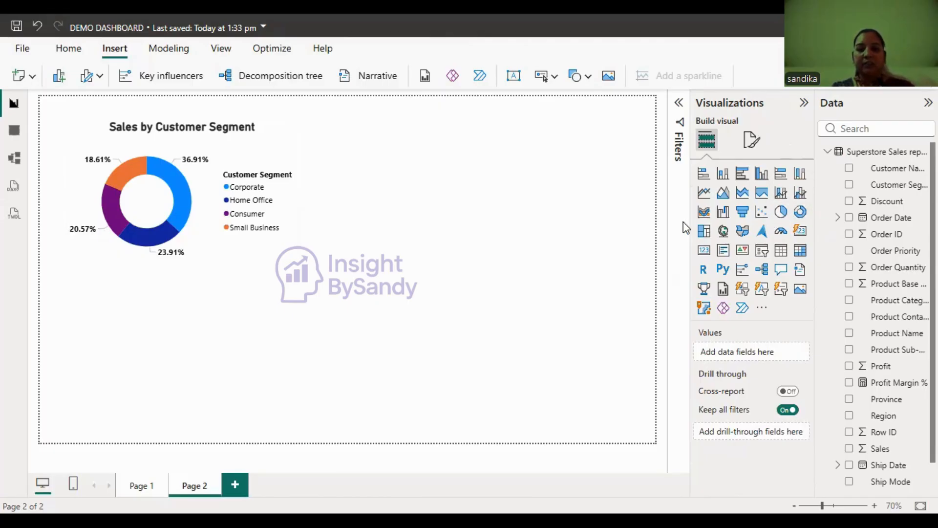
# Step: Insert a pie chart in the page's upper-right area with Customer Segment as legend and Profit as values
pyautogui.click(781, 213)
pyautogui.moveTo(212, 306); pyautogui.dragTo(527, 150)
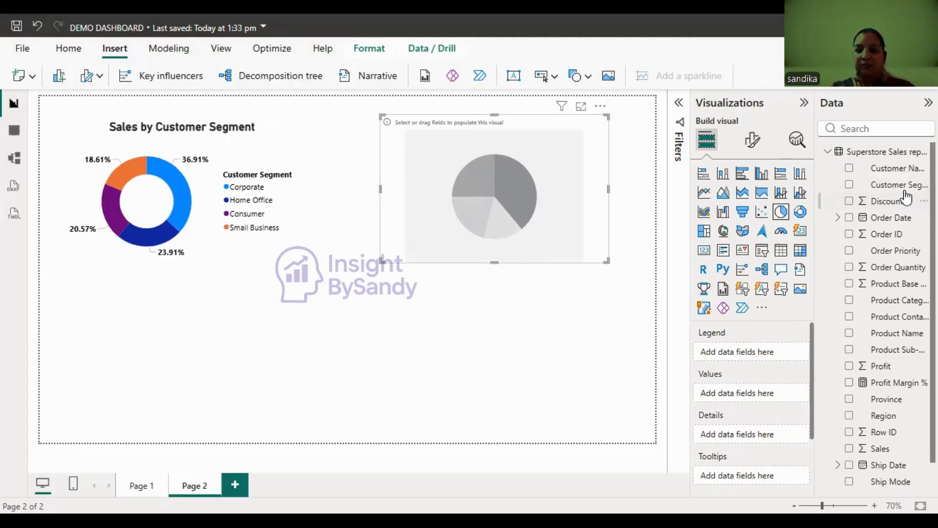
pyautogui.moveTo(899, 185); pyautogui.dragTo(771, 358)
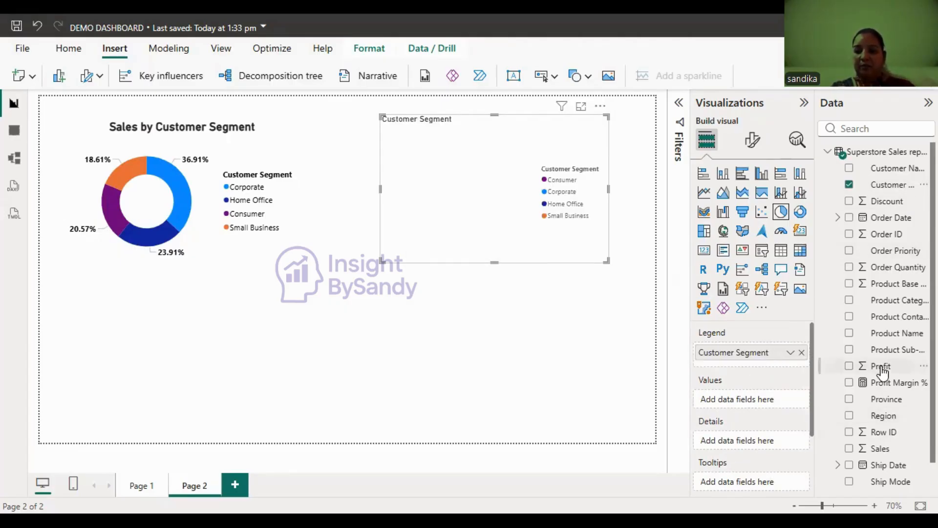
pyautogui.moveTo(882, 372); pyautogui.dragTo(774, 406)
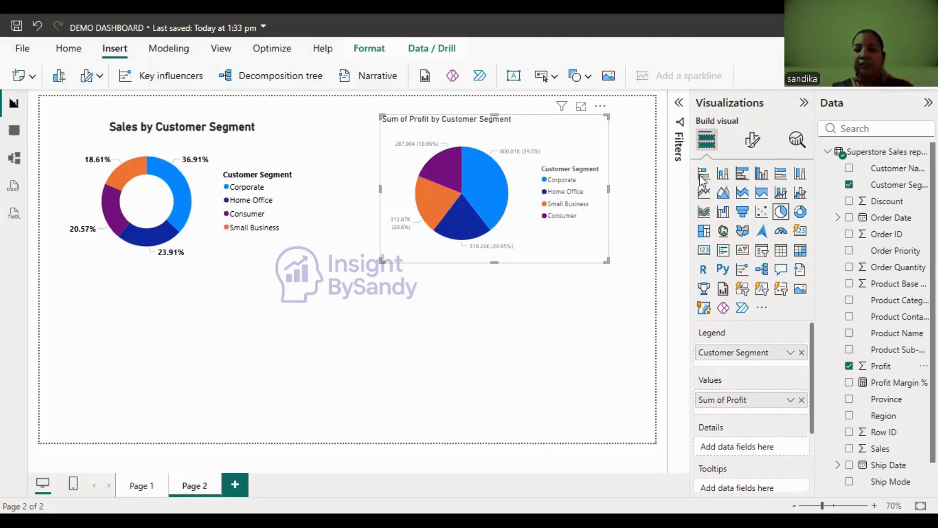
# Step: Shorten the pie chart's title to "Profit by Customer Segment"
pyautogui.click(752, 141)
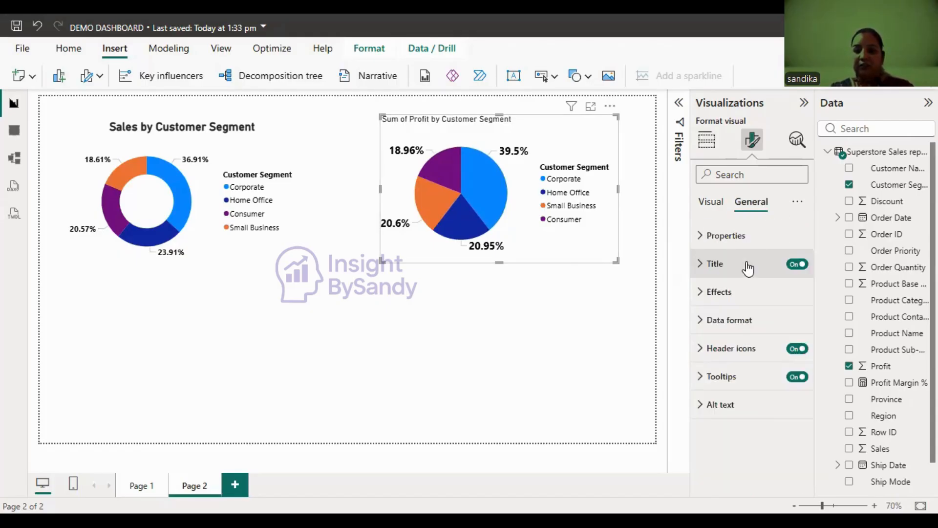
pyautogui.click(747, 269)
pyautogui.click(733, 333)
pyautogui.press('BackSpace')
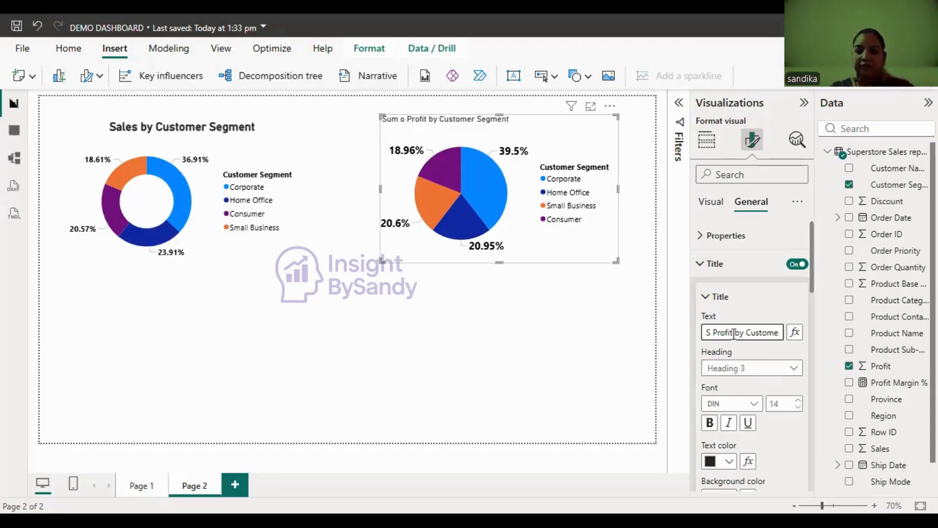
pyautogui.press('BackSpace')
pyautogui.press('BackSpace')
pyautogui.press('BackSpace')
pyautogui.press('BackSpace')
pyautogui.press('BackSpace')
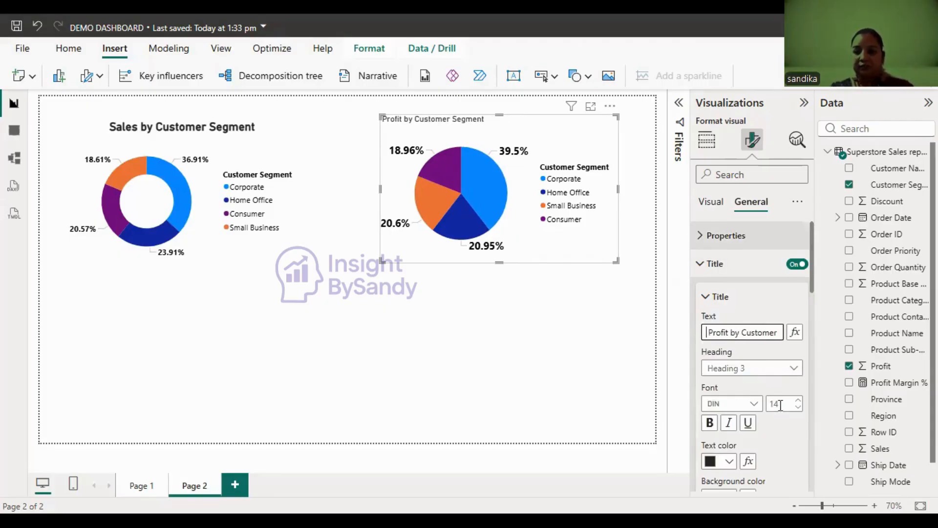
# Step: Format the pie chart's title at font size 20, bold and horizontally centered
pyautogui.doubleClick(780, 405)
pyautogui.write('20')
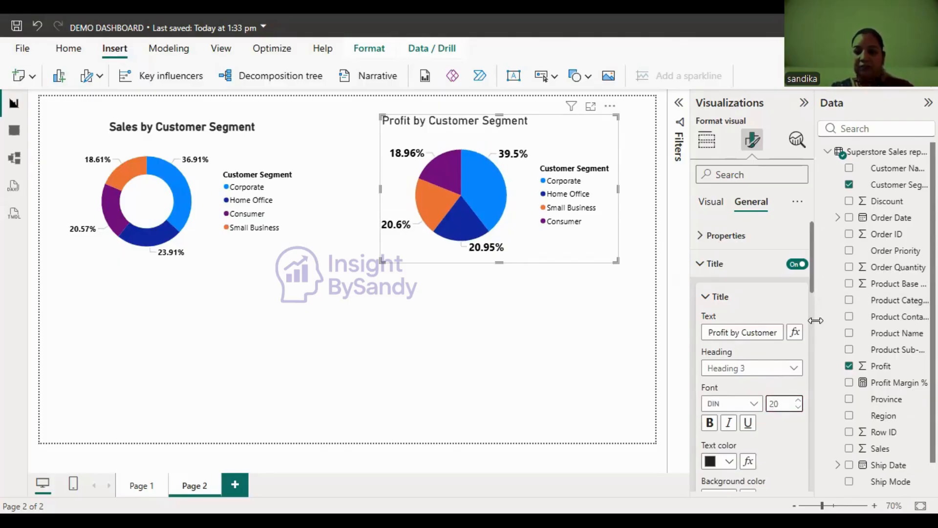
pyautogui.scroll(-3, 814, 317)
pyautogui.click(729, 375)
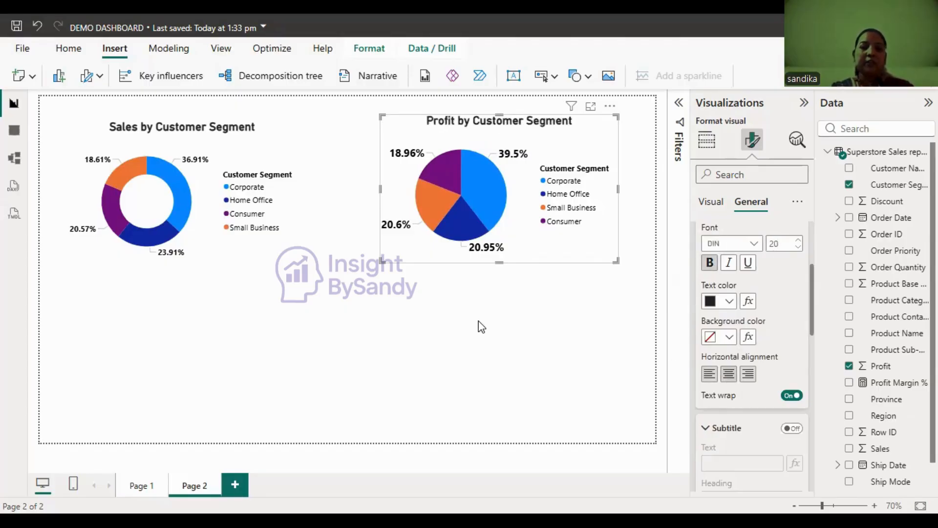
# Step: Turn on the visual border and the shadow for the pie chart
pyautogui.click(713, 205)
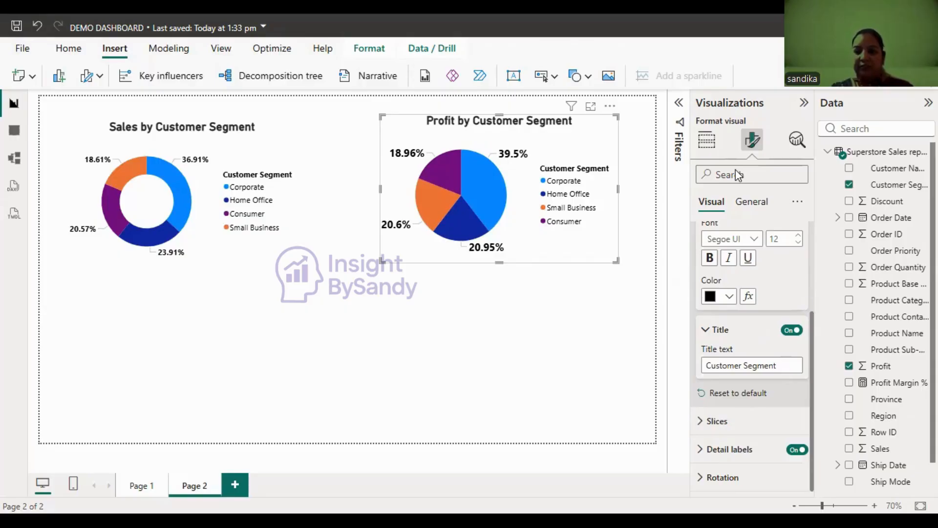
pyautogui.click(759, 212)
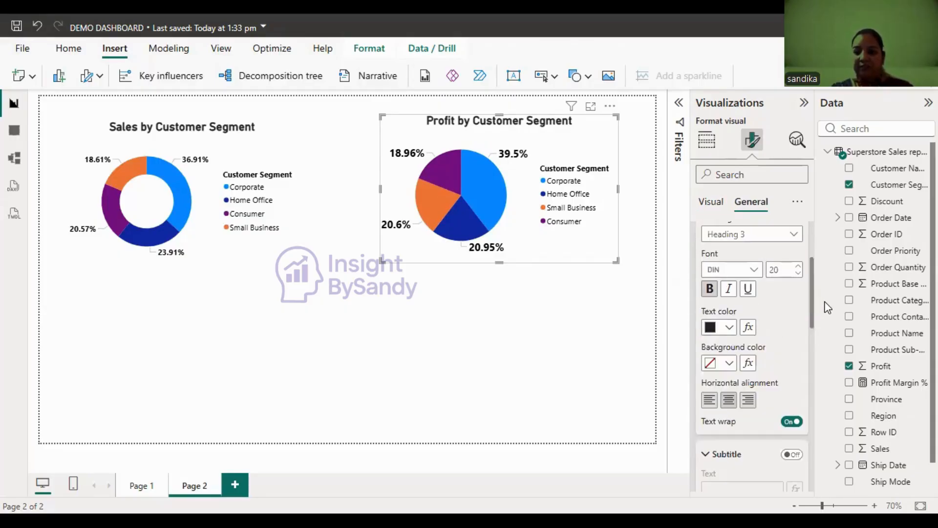
pyautogui.moveTo(813, 299); pyautogui.dragTo(816, 247)
pyautogui.click(700, 267)
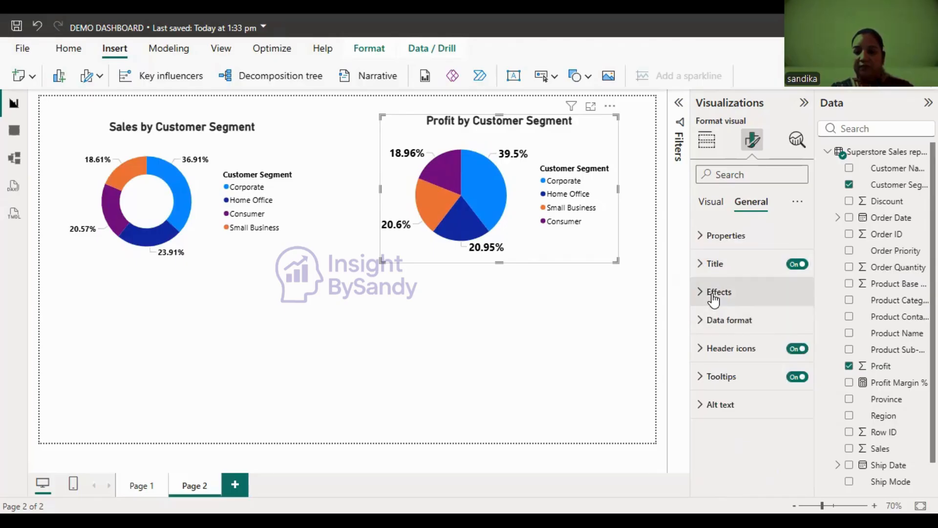
pyautogui.click(713, 293)
pyautogui.click(792, 429)
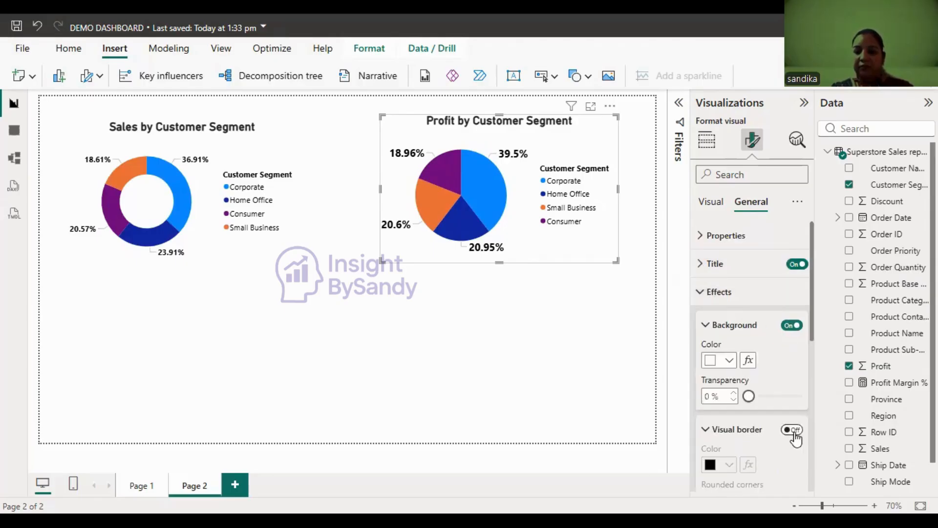
pyautogui.moveTo(811, 294); pyautogui.dragTo(835, 382)
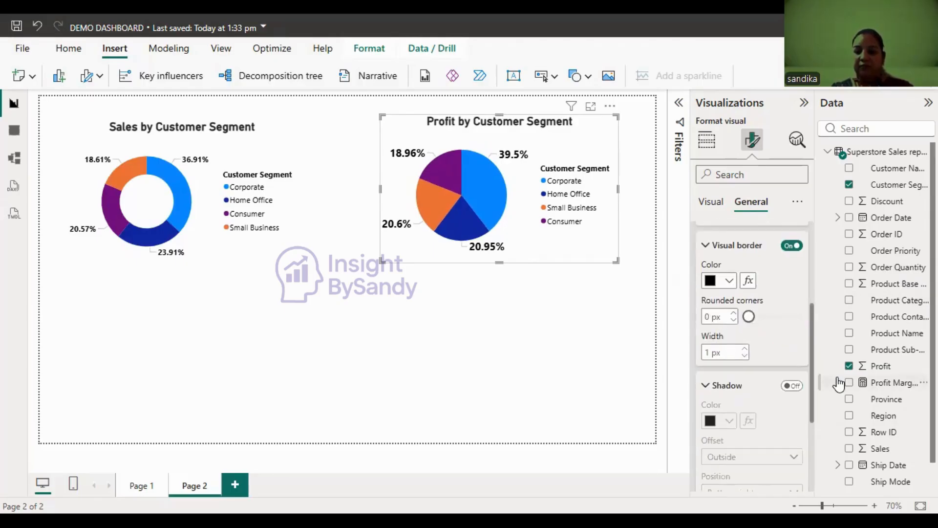
pyautogui.click(797, 390)
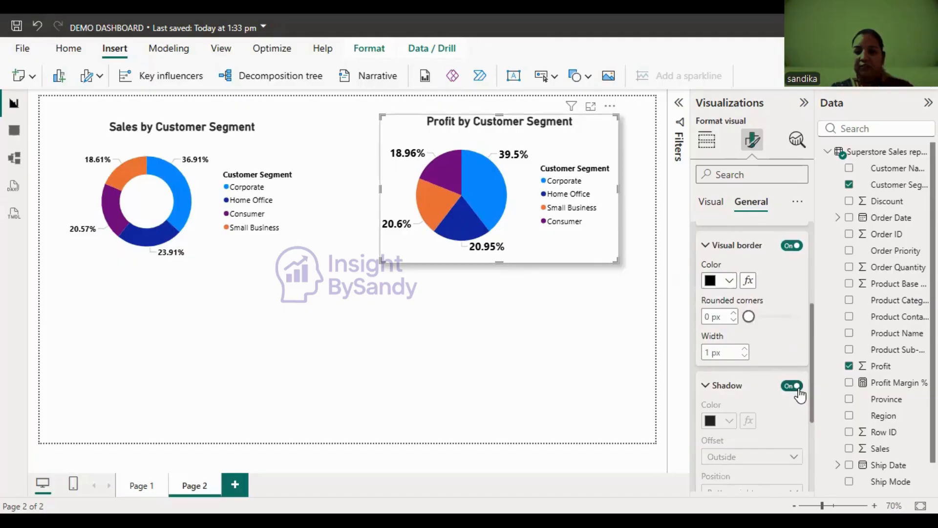
# Step: Turn on the visual border and the shadow for the donut chart
pyautogui.click(174, 229)
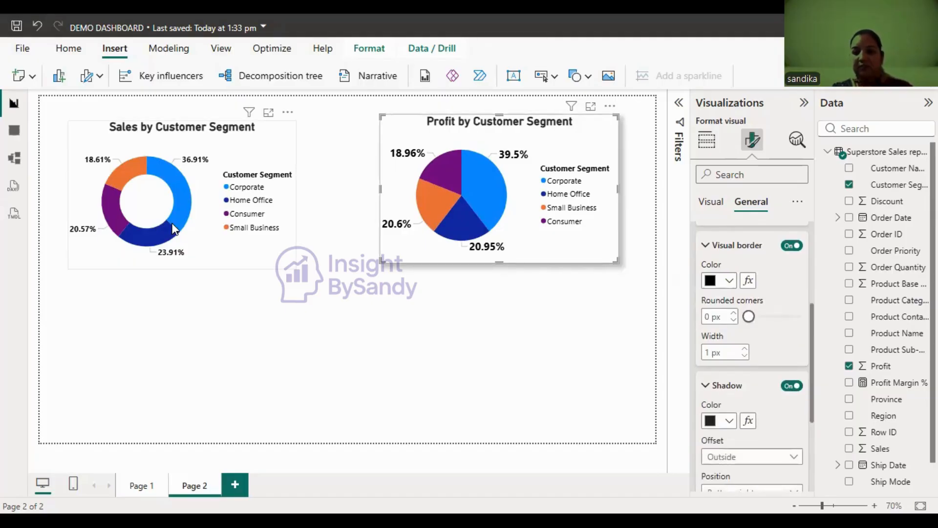
pyautogui.click(795, 246)
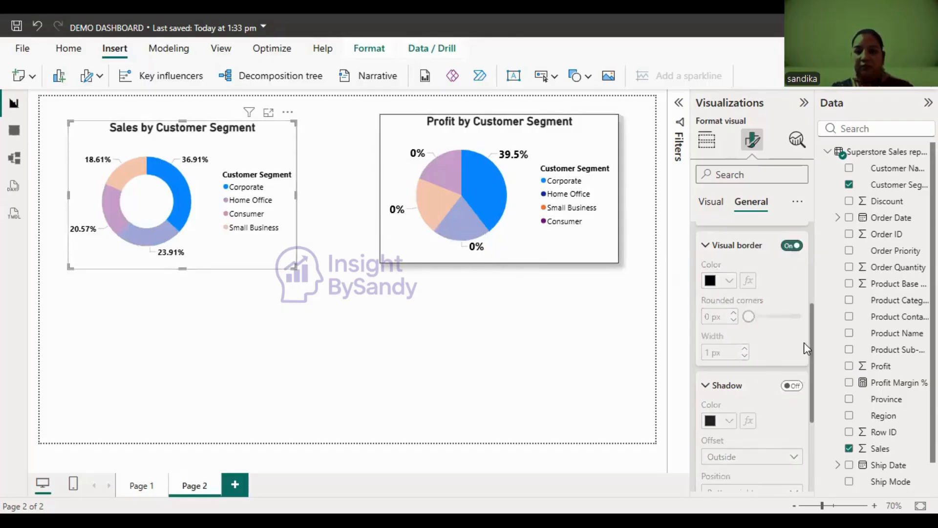
pyautogui.click(796, 387)
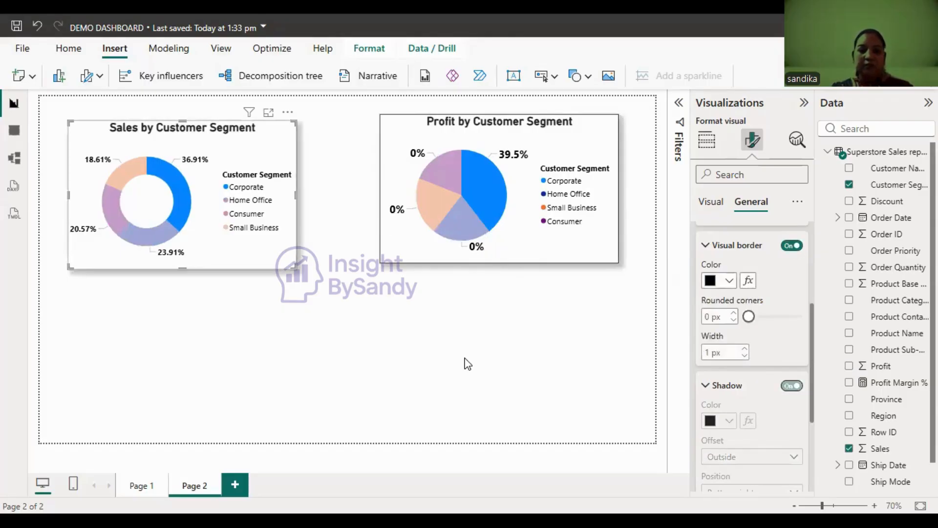
pyautogui.click(364, 272)
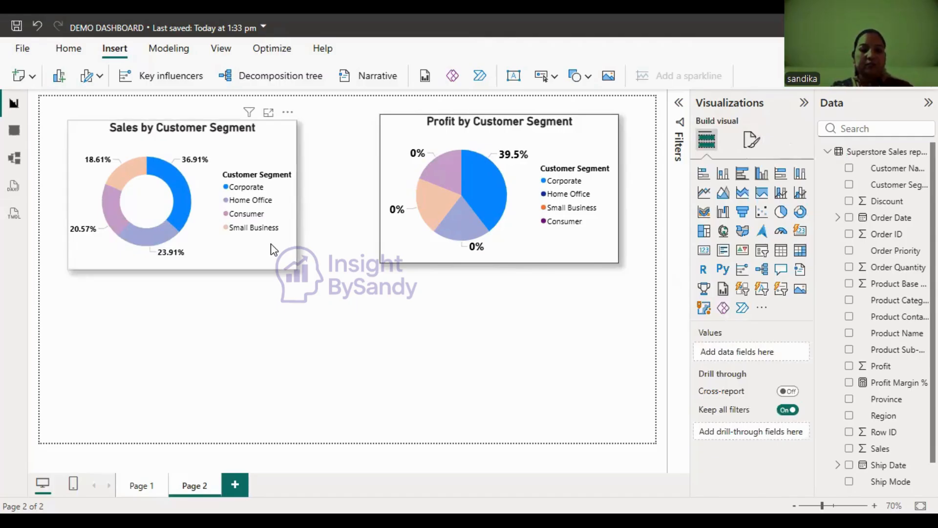
# Step: Clear the Corporate highlight and place the donut and pie charts side by side near the page's upper edge, with their tops aligned
pyautogui.click(213, 215)
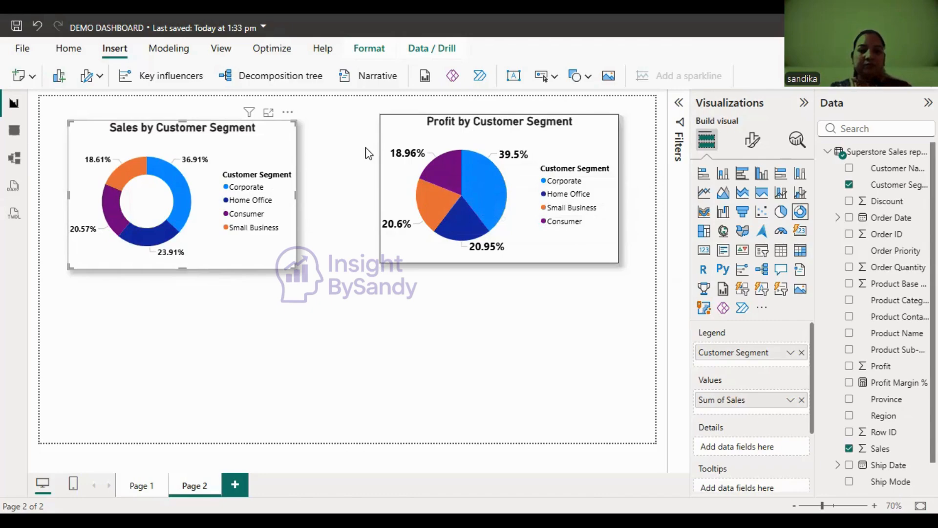
pyautogui.moveTo(386, 187); pyautogui.dragTo(363, 193)
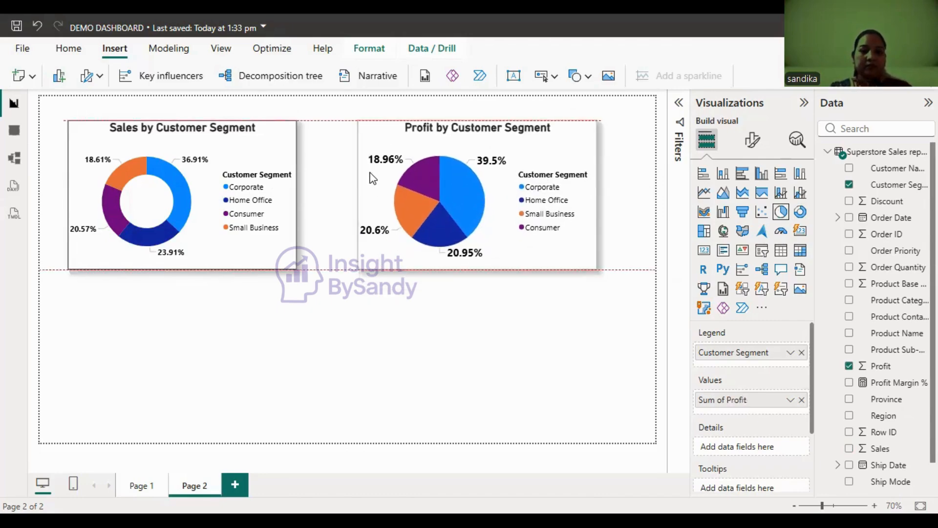
pyautogui.moveTo(249, 155); pyautogui.dragTo(268, 145)
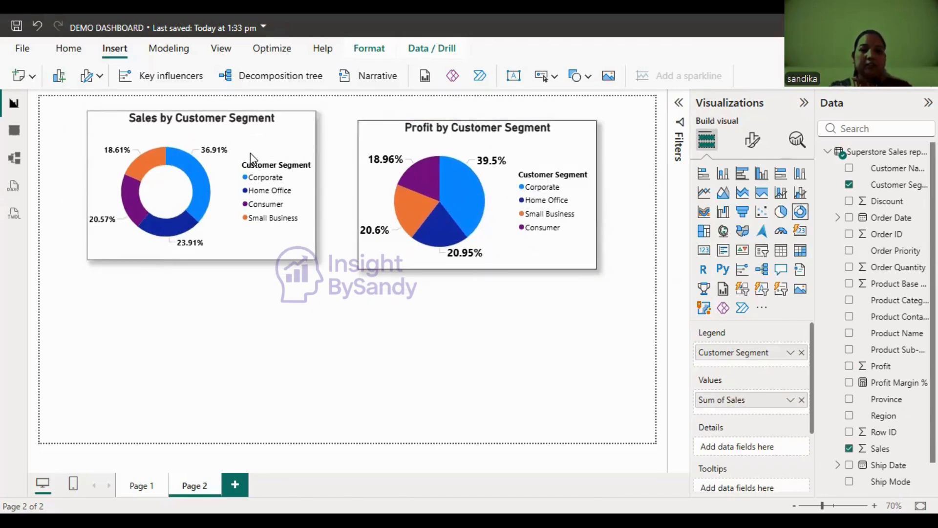
pyautogui.moveTo(496, 128); pyautogui.dragTo(486, 119)
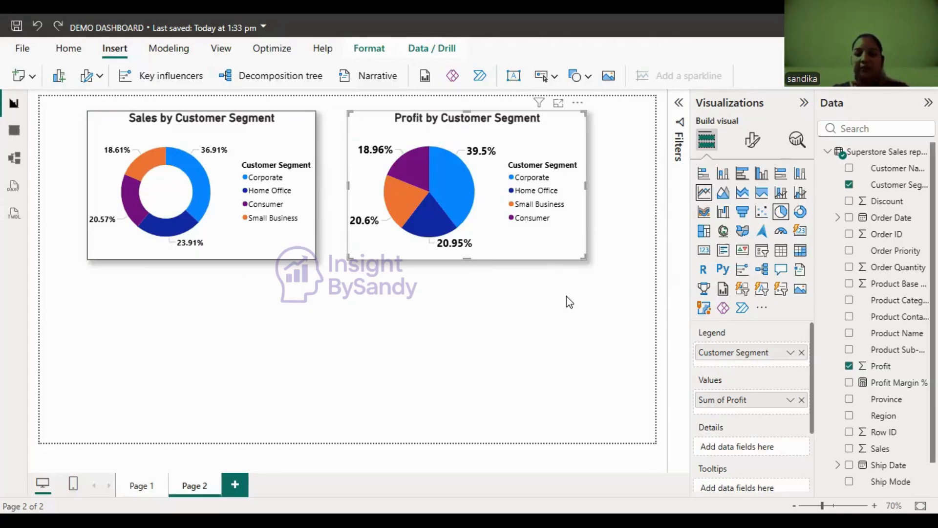
# Step: Insert a line chart directly below the donut chart, aligned with its edges and separated by a small gap
pyautogui.click(599, 279)
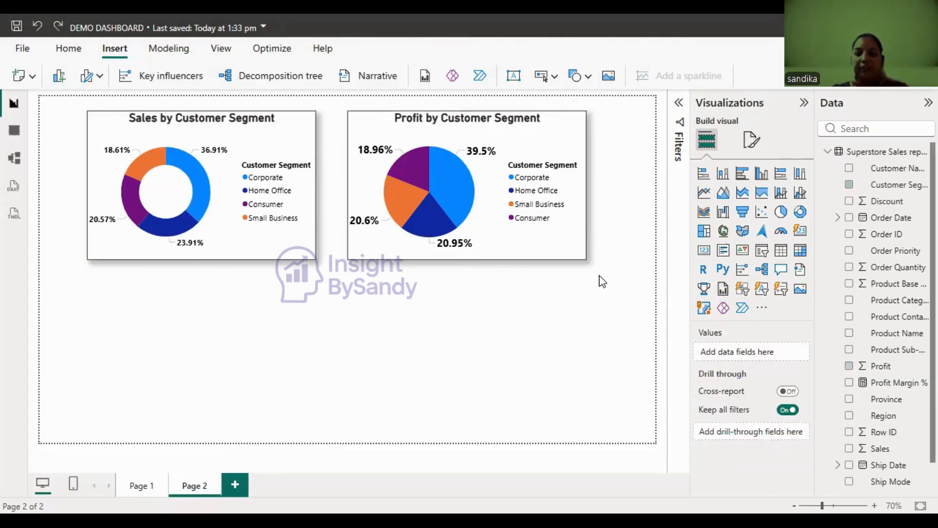
pyautogui.click(704, 193)
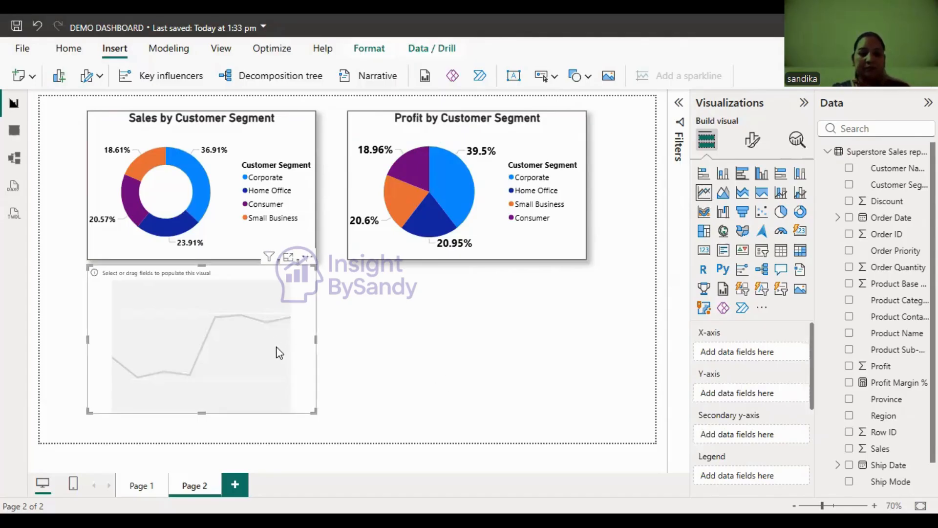
pyautogui.moveTo(279, 350); pyautogui.dragTo(280, 349)
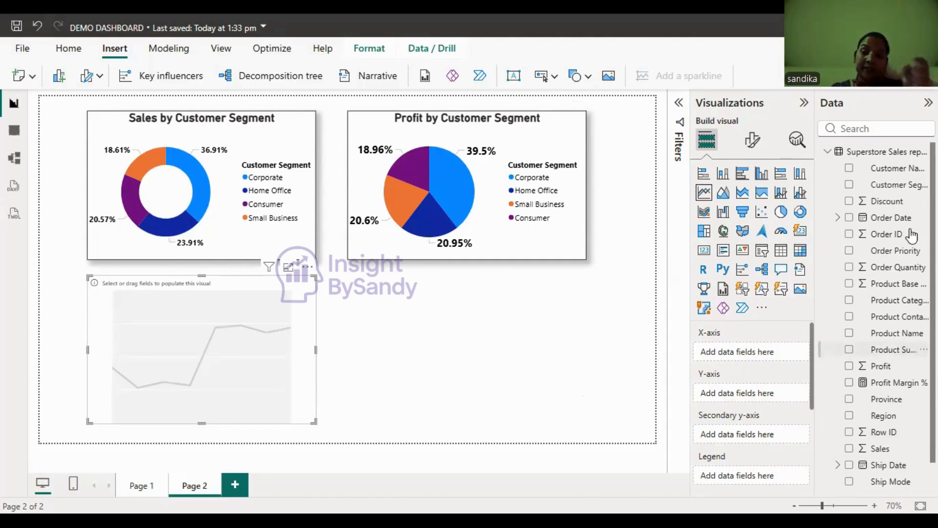
# Step: Put Order Date on the line chart's X-axis, keeping only the Year level of the date hierarchy
pyautogui.moveTo(901, 222); pyautogui.dragTo(765, 359)
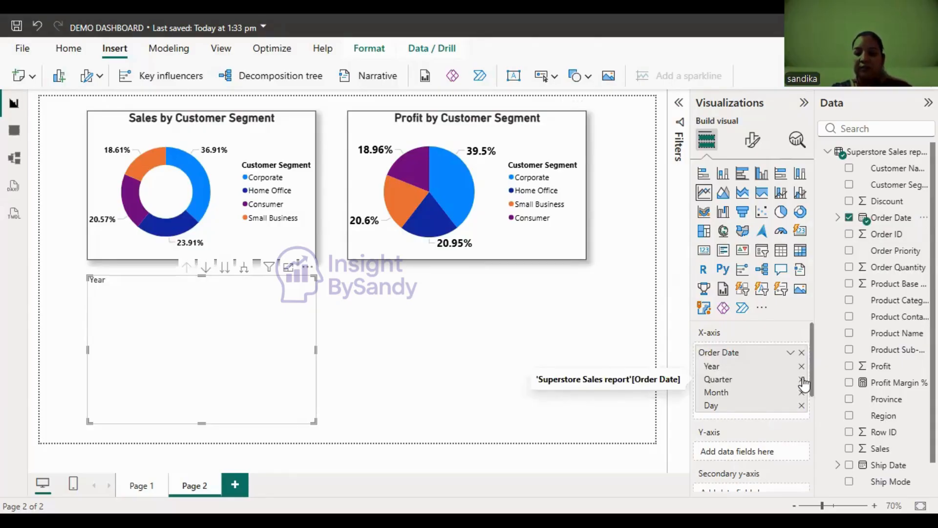
pyautogui.click(802, 379)
pyautogui.click(801, 380)
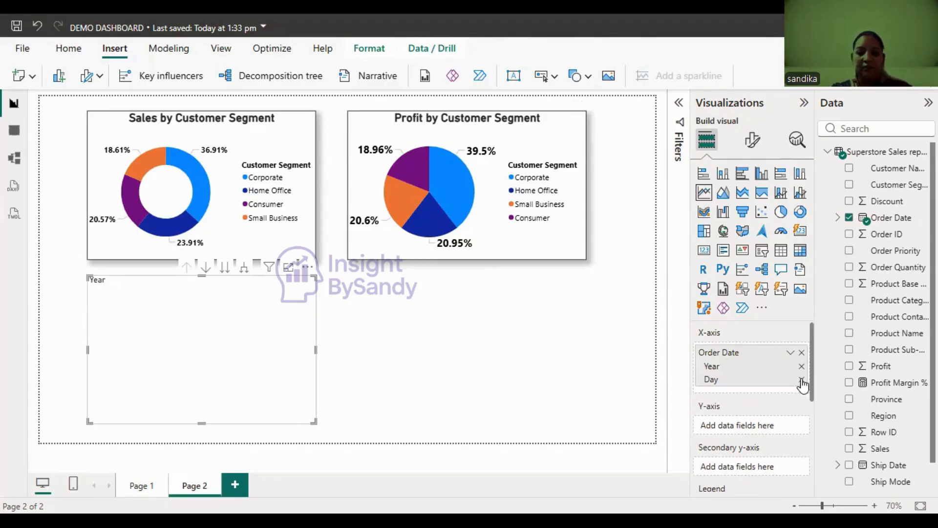
pyautogui.click(802, 380)
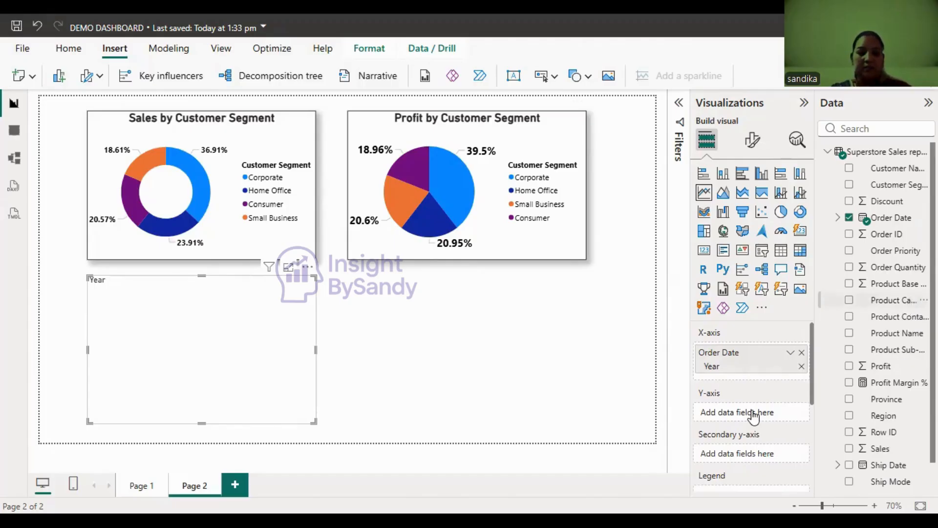
# Step: Set Sales as the line chart's Y-axis field, removing the misplaced Product Category field
pyautogui.moveTo(753, 416); pyautogui.dragTo(753, 418)
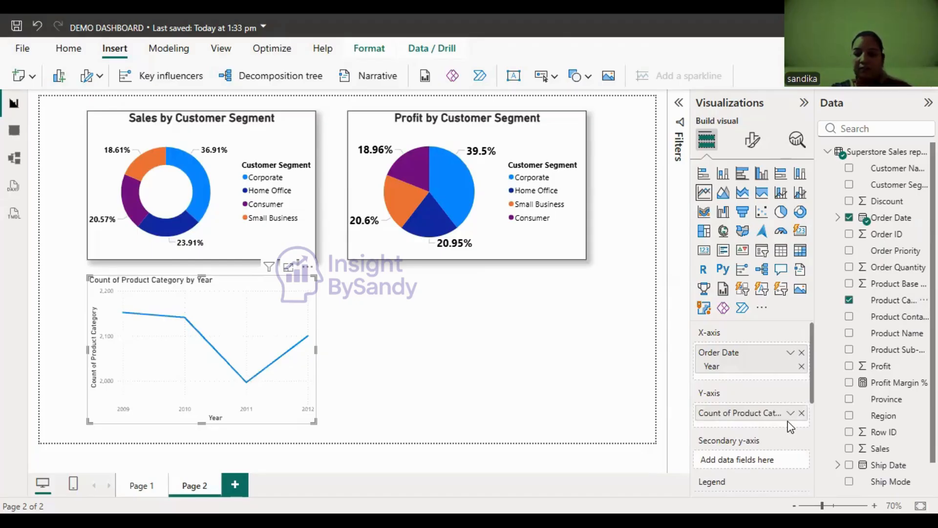
pyautogui.click(801, 413)
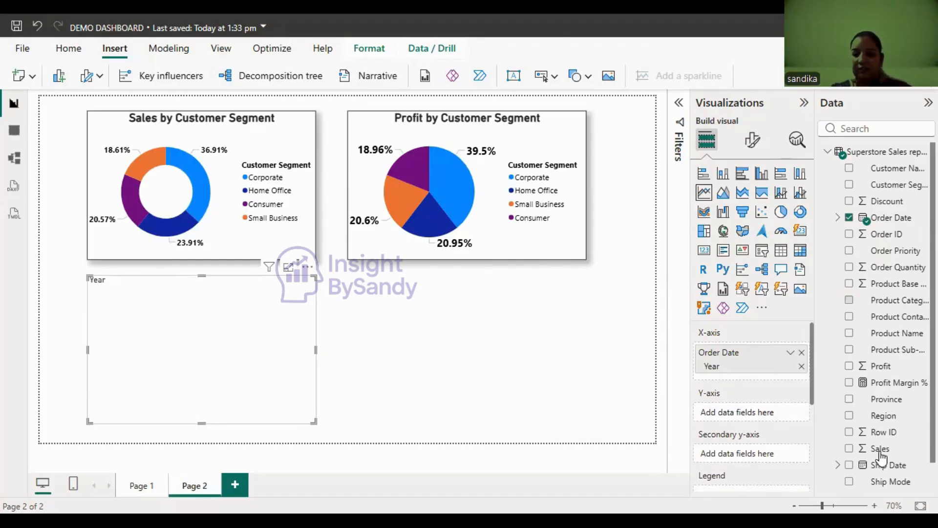
pyautogui.moveTo(879, 457); pyautogui.dragTo(766, 418)
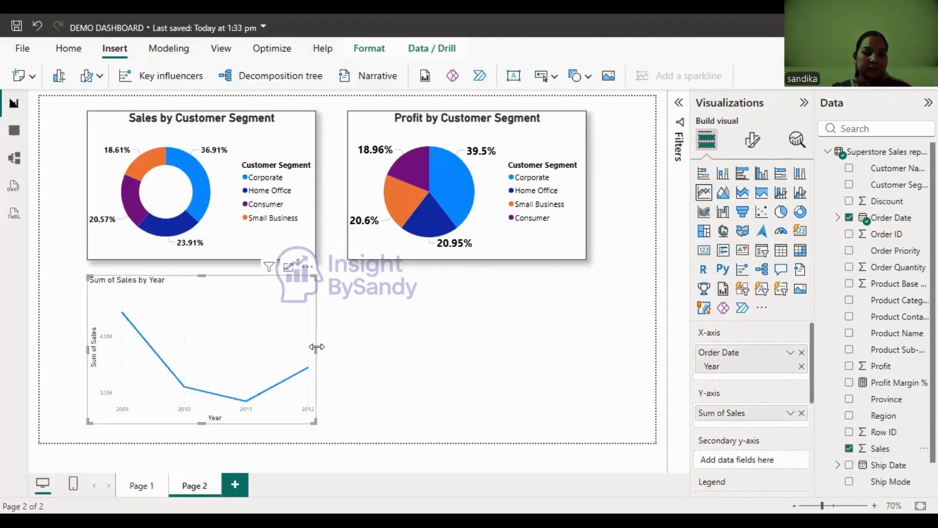
# Step: Resize the line chart to match the donut chart's width and make it slightly shorter
pyautogui.moveTo(317, 347); pyautogui.dragTo(324, 347)
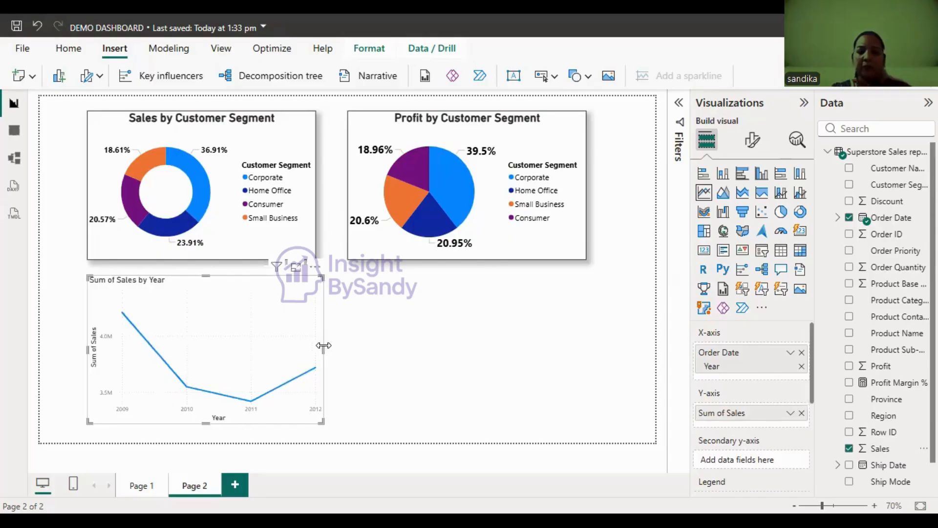
pyautogui.click(752, 141)
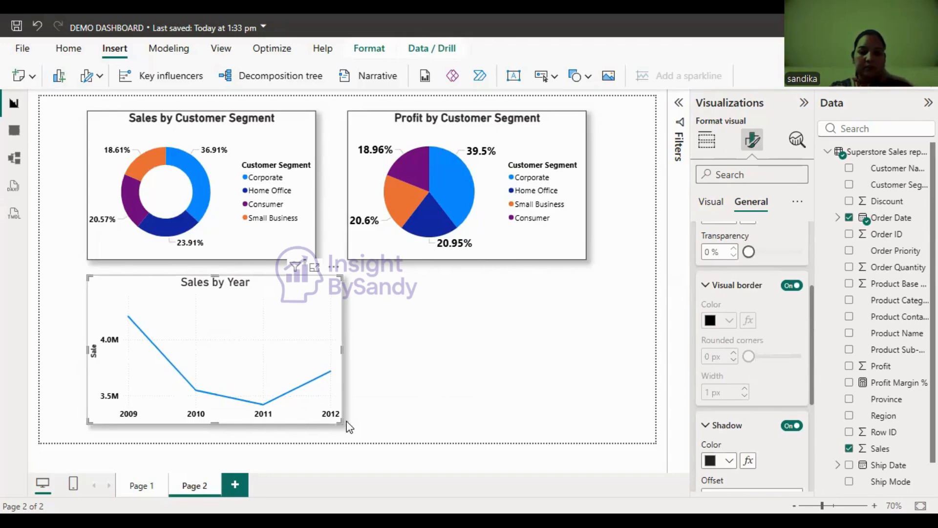
pyautogui.moveTo(318, 421); pyautogui.dragTo(315, 418)
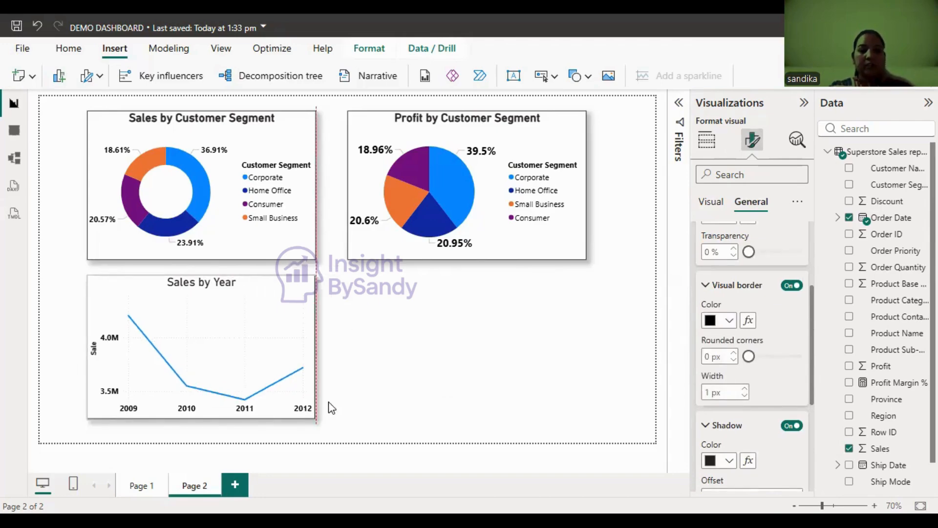
pyautogui.click(433, 381)
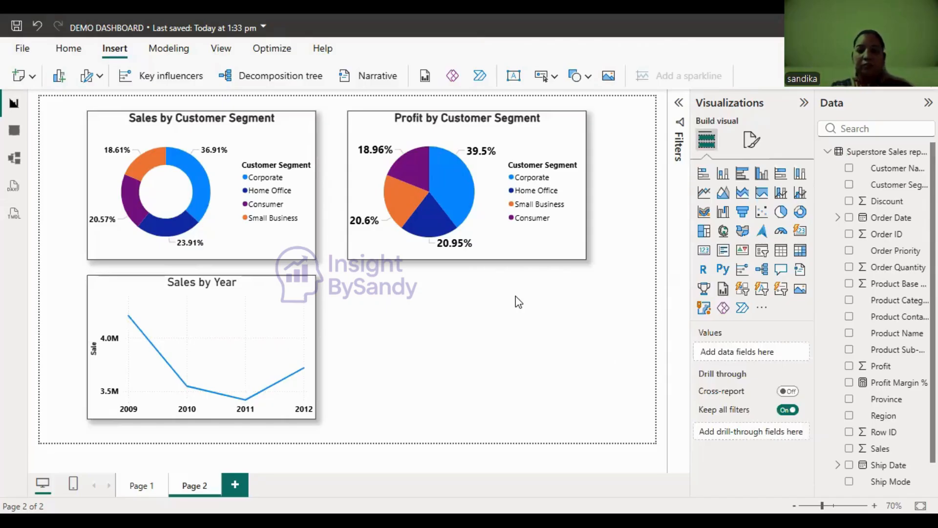
# Step: Insert an area chart below the pie chart, beside the Sales by Year line chart
pyautogui.click(723, 197)
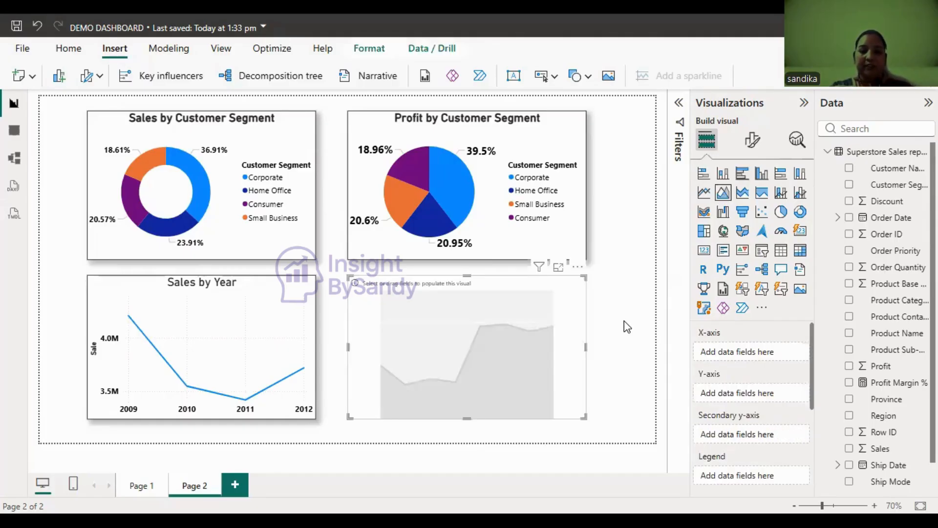
pyautogui.click(462, 341)
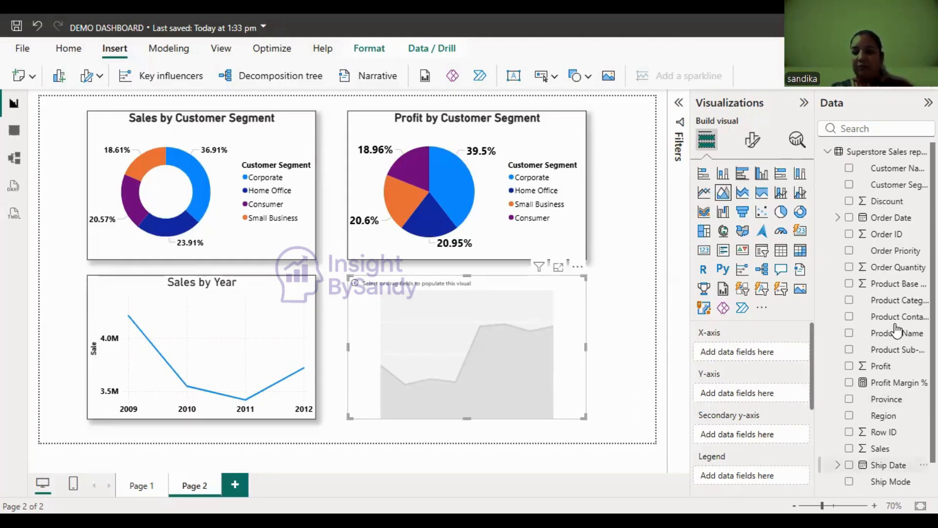
# Step: Plot Profit against Order Date in the area chart, keeping only the Year level, and open the chart's formatting options
pyautogui.moveTo(883, 218); pyautogui.dragTo(801, 388)
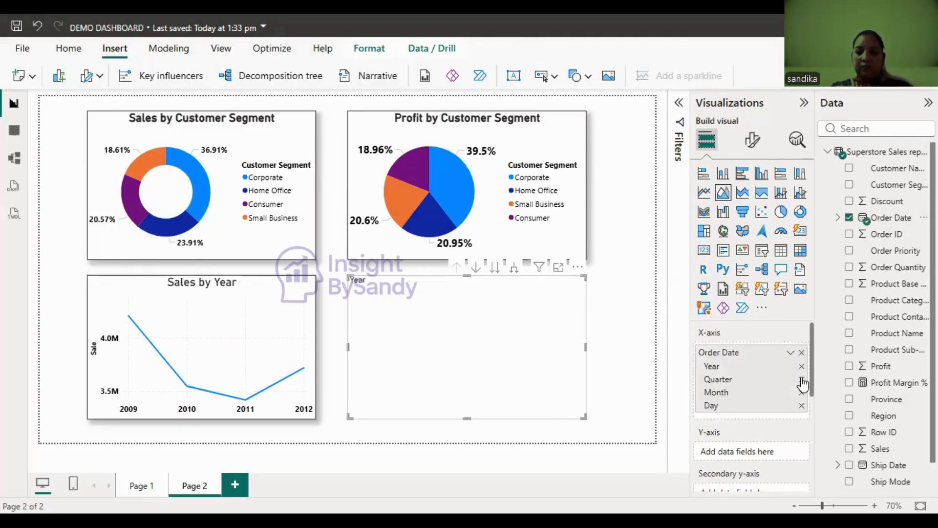
pyautogui.click(802, 380)
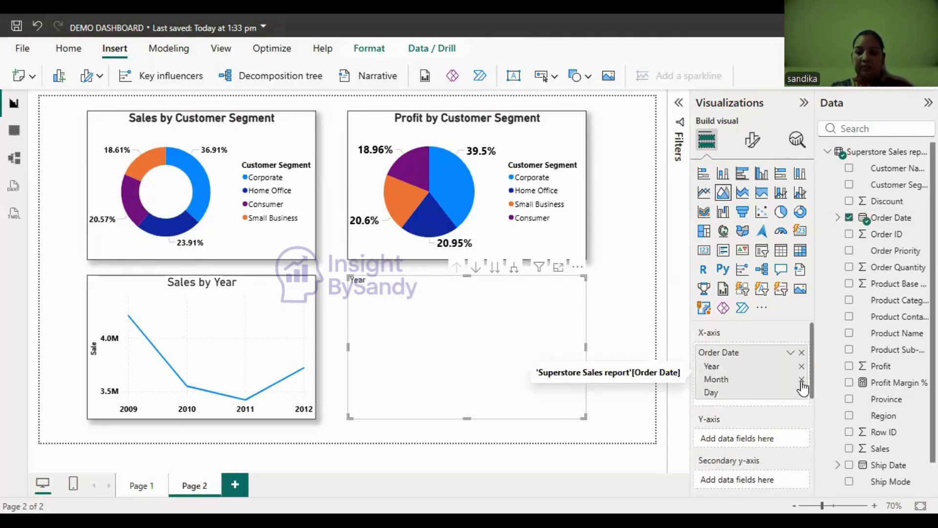
pyautogui.click(801, 380)
pyautogui.click(801, 379)
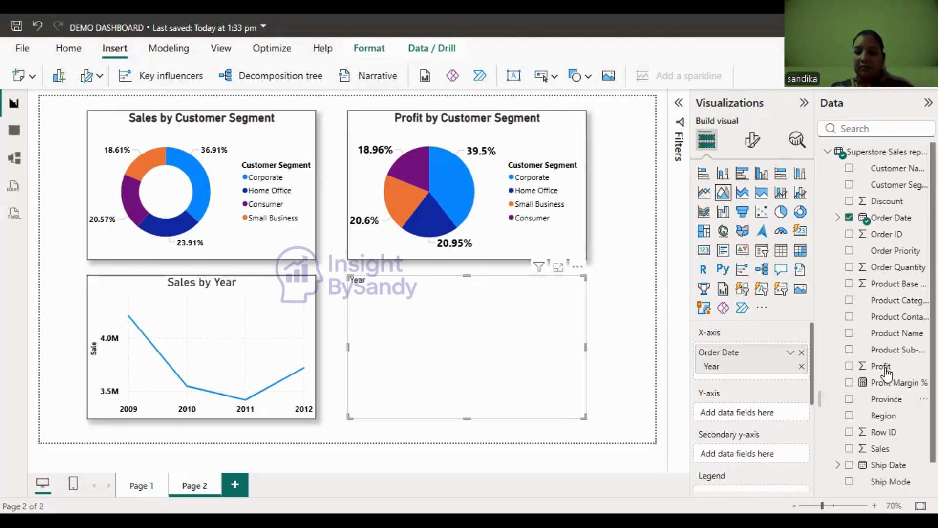
pyautogui.moveTo(882, 367); pyautogui.dragTo(759, 418)
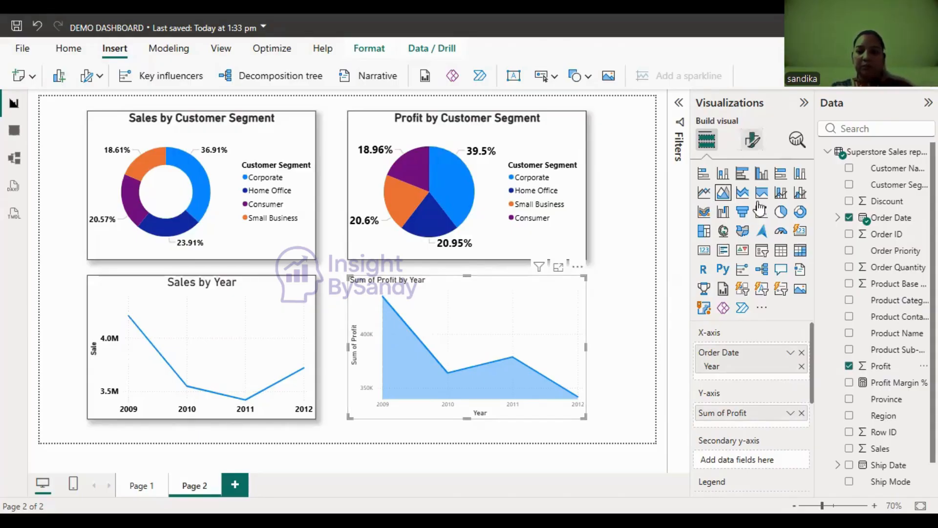
pyautogui.click(752, 142)
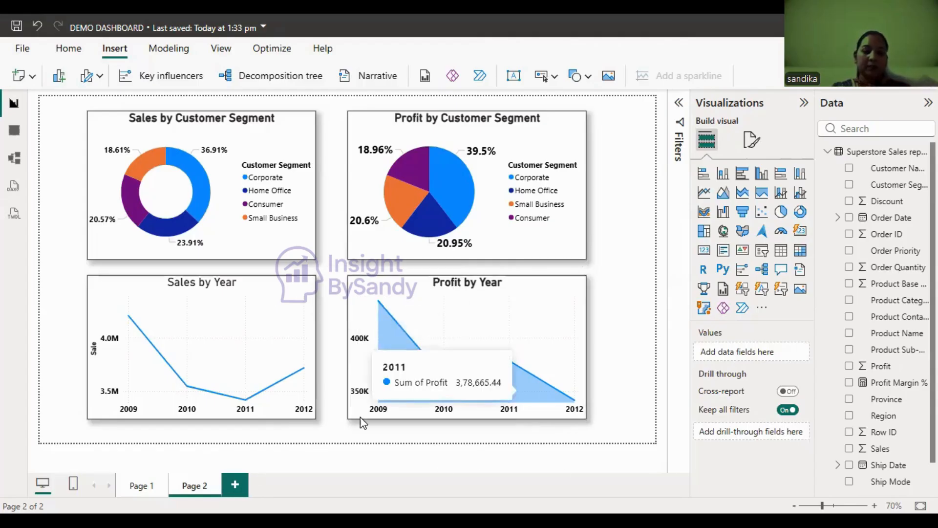
# Step: Compare the yearly values in the Sales by Year and Profit by Year charts from 2009 to 2012
pyautogui.click(127, 319)
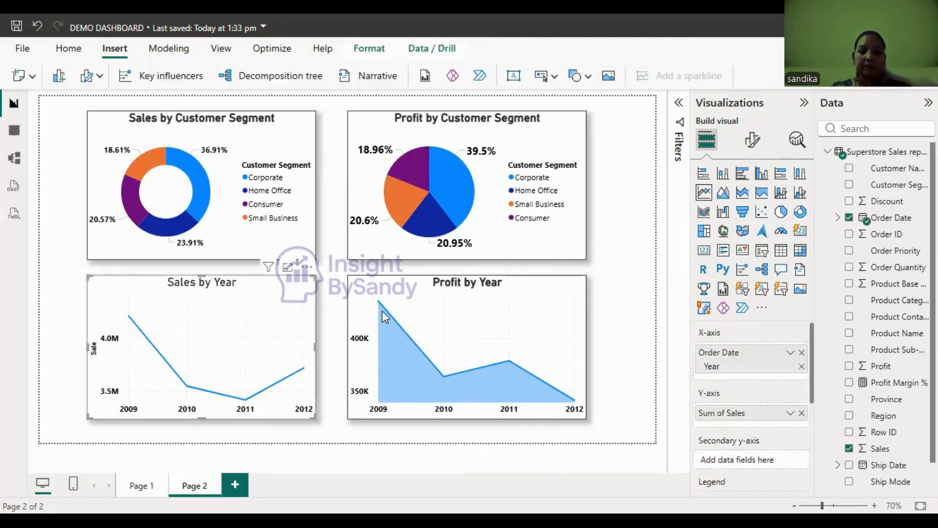
pyautogui.moveTo(379, 303)
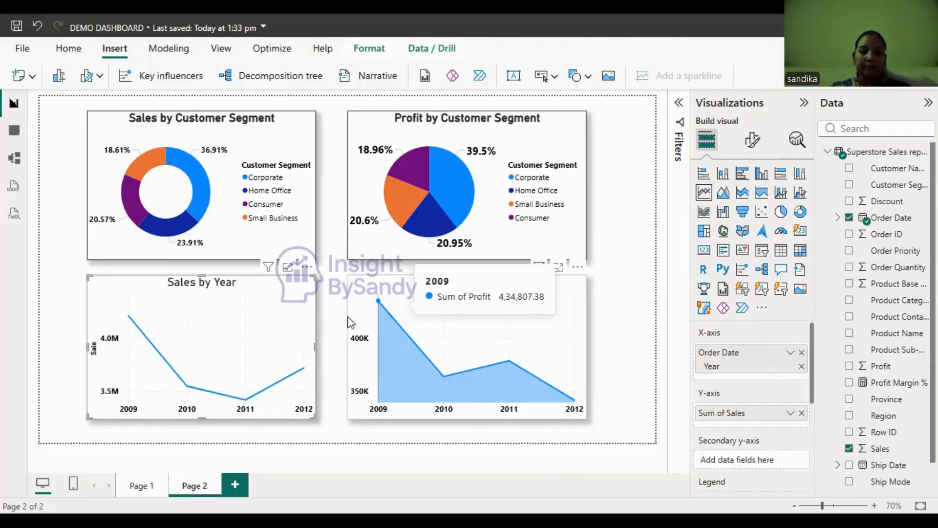
pyautogui.moveTo(444, 409)
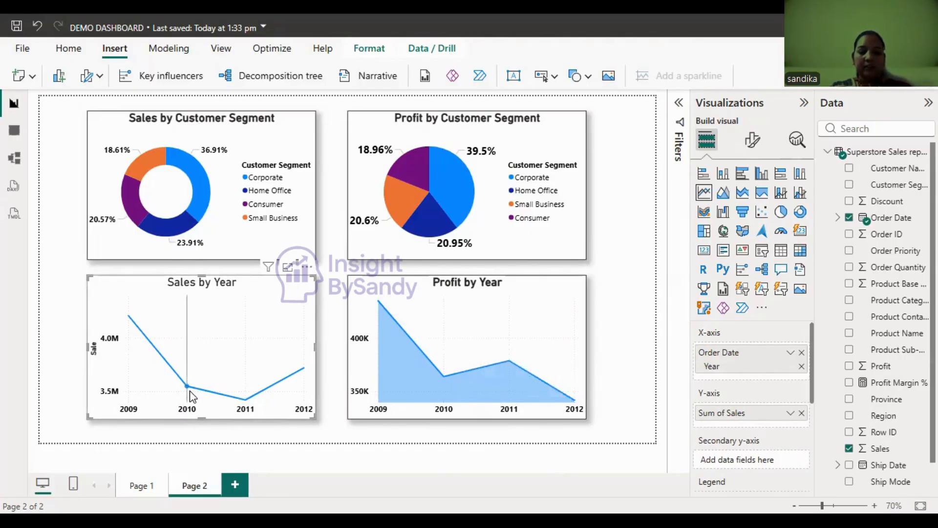
pyautogui.moveTo(187, 389)
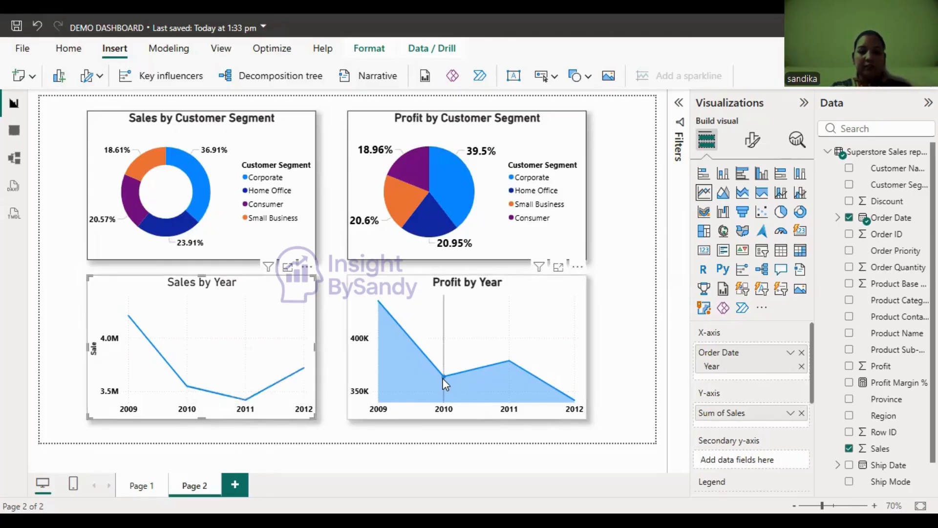
pyautogui.moveTo(445, 384)
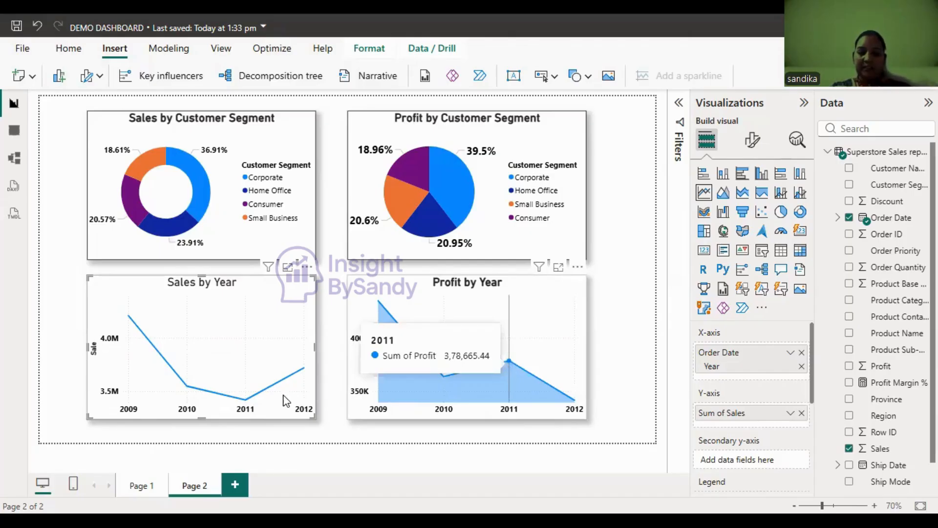
pyautogui.moveTo(250, 407)
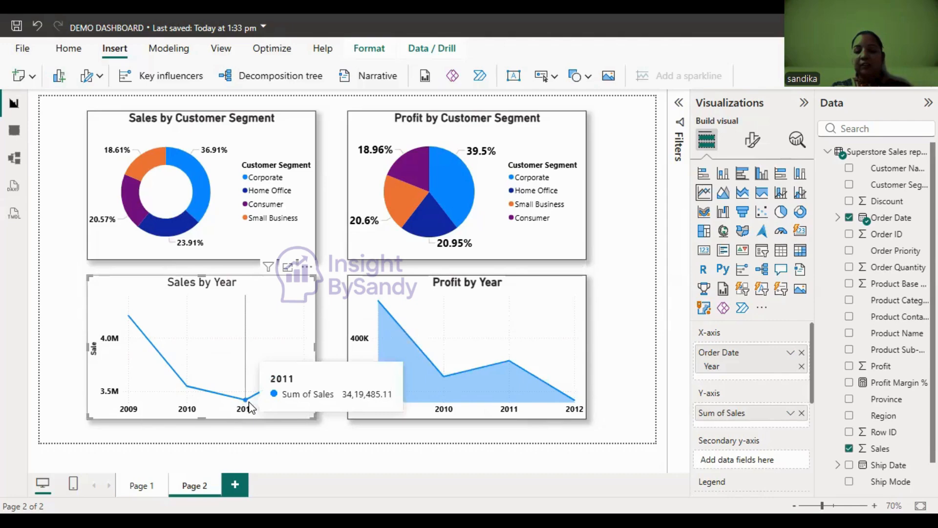
pyautogui.moveTo(515, 367)
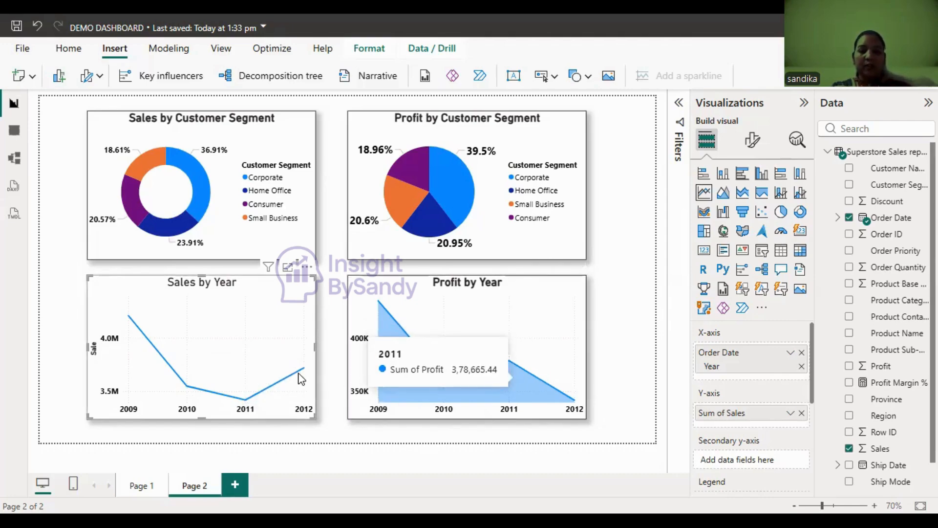
pyautogui.moveTo(294, 382)
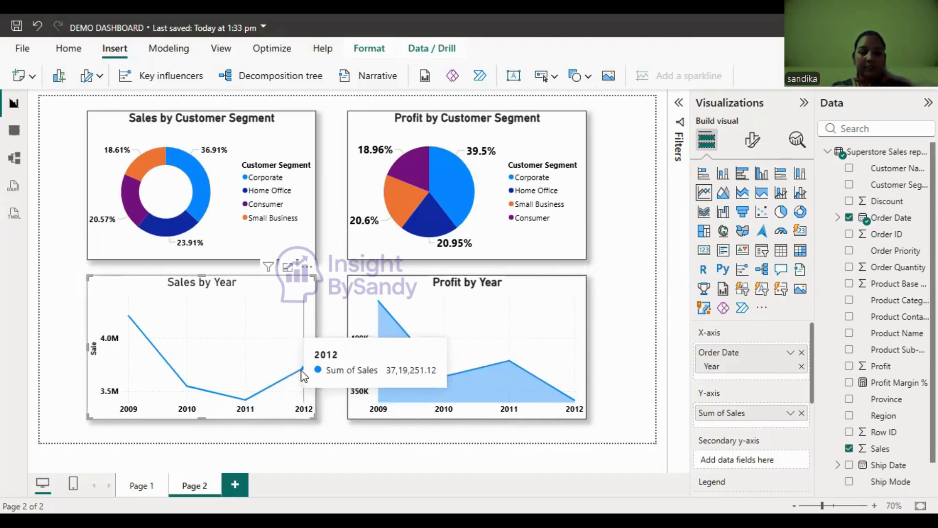
pyautogui.moveTo(570, 398)
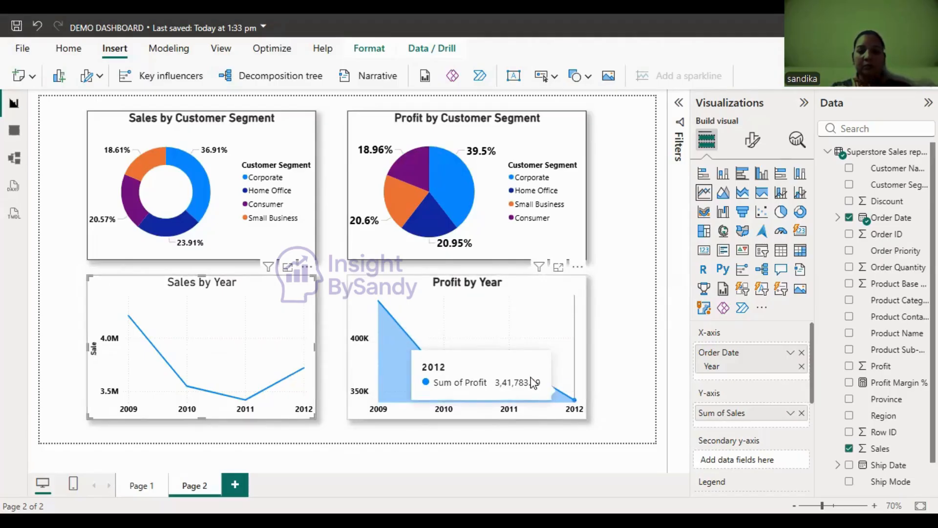
pyautogui.click(610, 358)
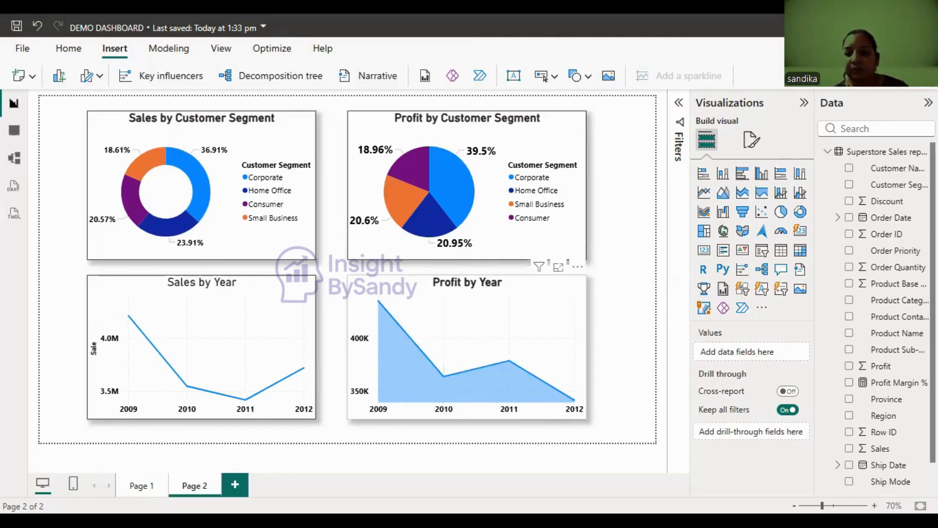
# Step: Split the Profit by Year area chart by Product Category using it as the legend field
pyautogui.click(571, 311)
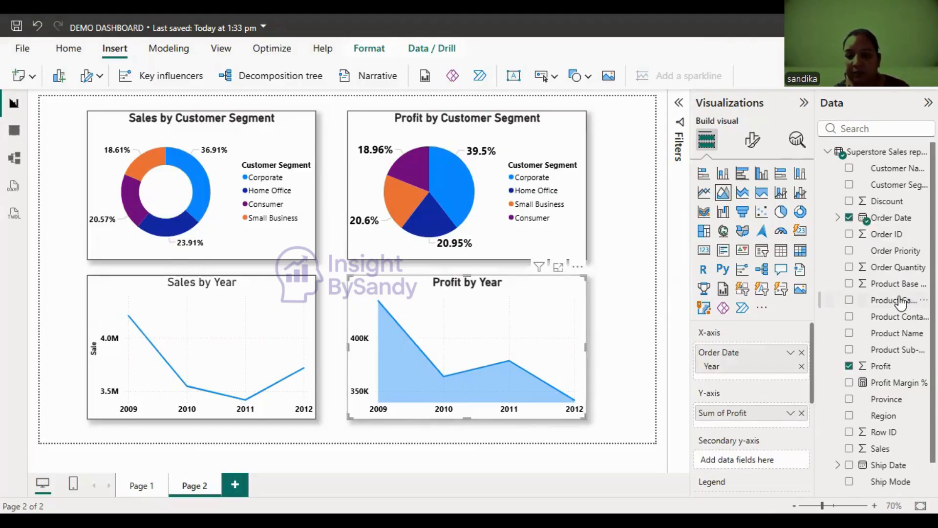
pyautogui.moveTo(900, 303); pyautogui.dragTo(912, 270)
pyautogui.moveTo(811, 330); pyautogui.dragTo(810, 351)
pyautogui.scroll(-1, 755, 388)
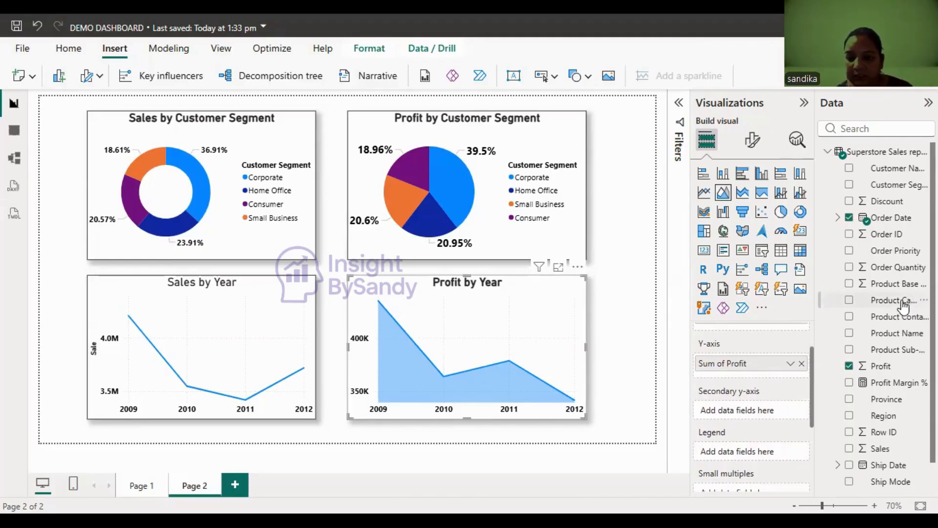
pyautogui.moveTo(903, 307); pyautogui.dragTo(755, 449)
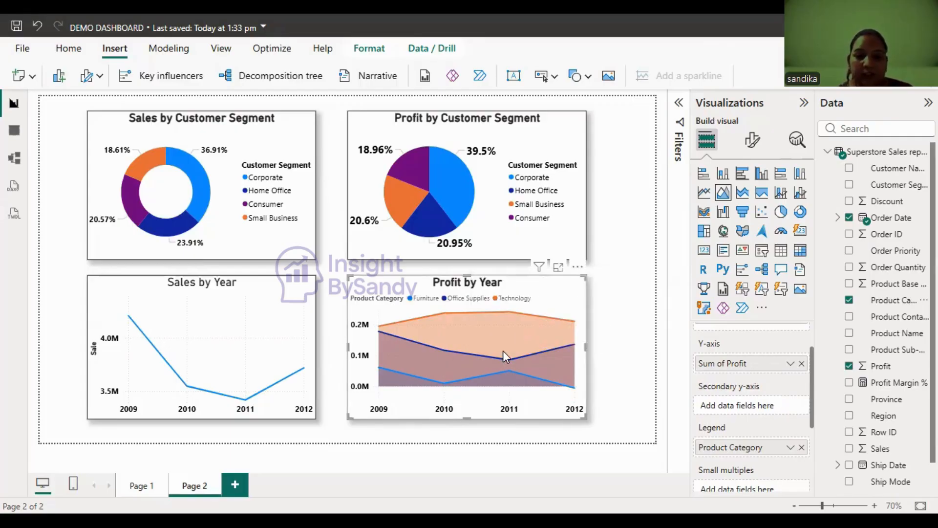
# Step: Add Product Category as the legend of the Sales by Year line chart and deselect the chart
pyautogui.click(264, 328)
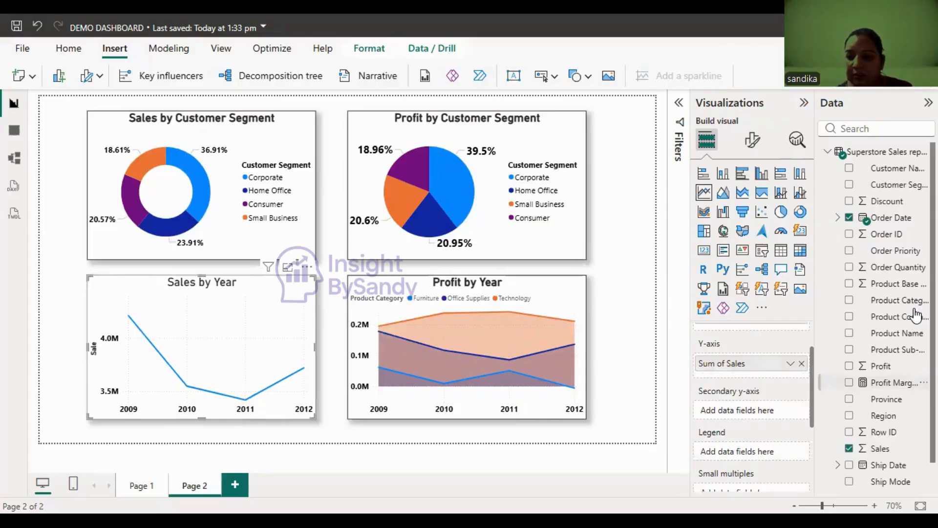
pyautogui.moveTo(909, 300); pyautogui.dragTo(762, 453)
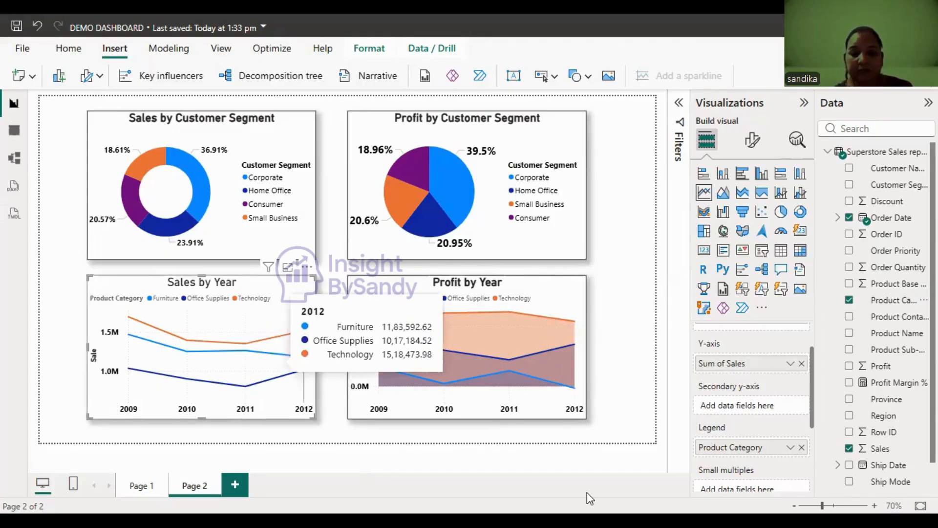
pyautogui.click(606, 374)
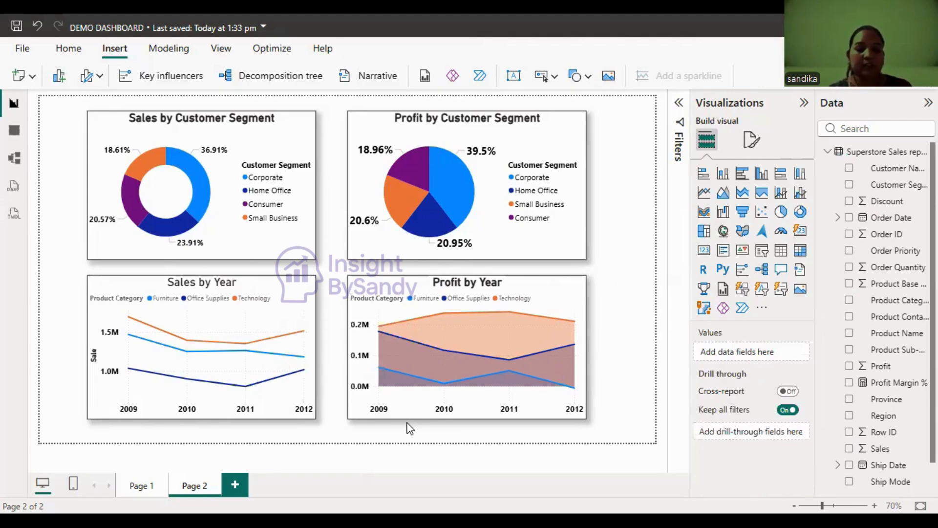
# Step: Add a third report page and insert a clustered bar chart on it, widened to about one and a half times its default width
pyautogui.click(235, 485)
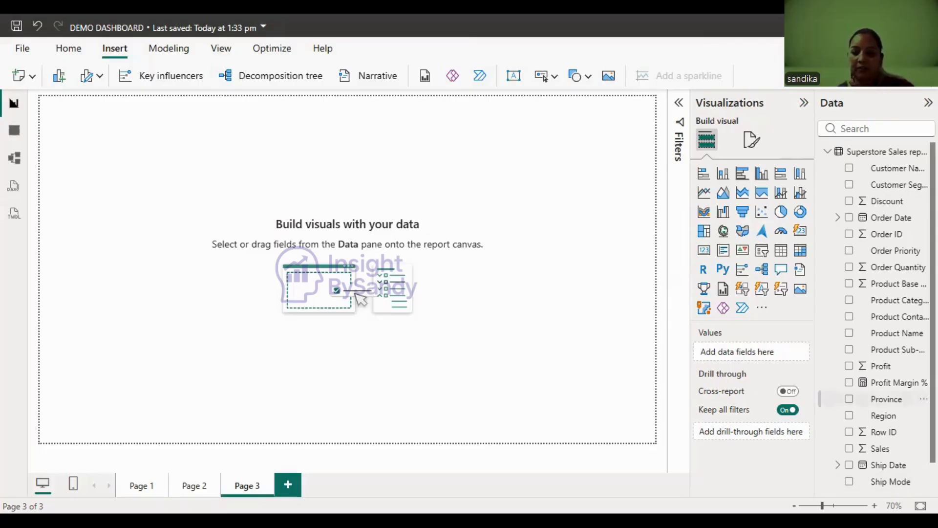
pyautogui.scroll(-1, 860, 440)
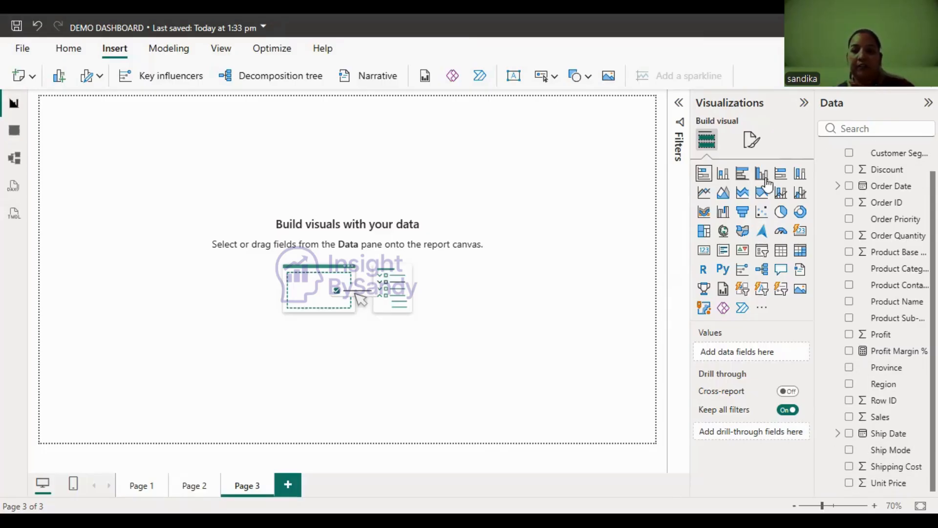
pyautogui.click(741, 176)
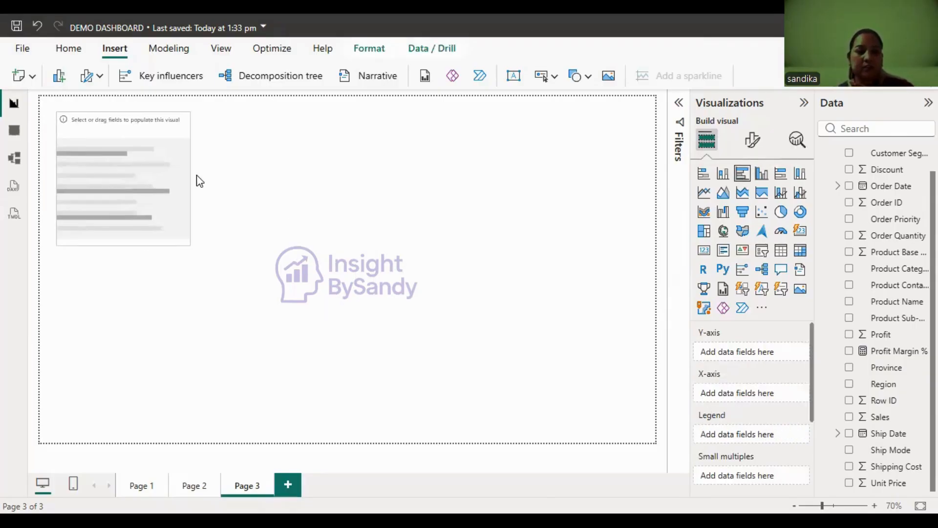
pyautogui.moveTo(191, 178); pyautogui.dragTo(250, 177)
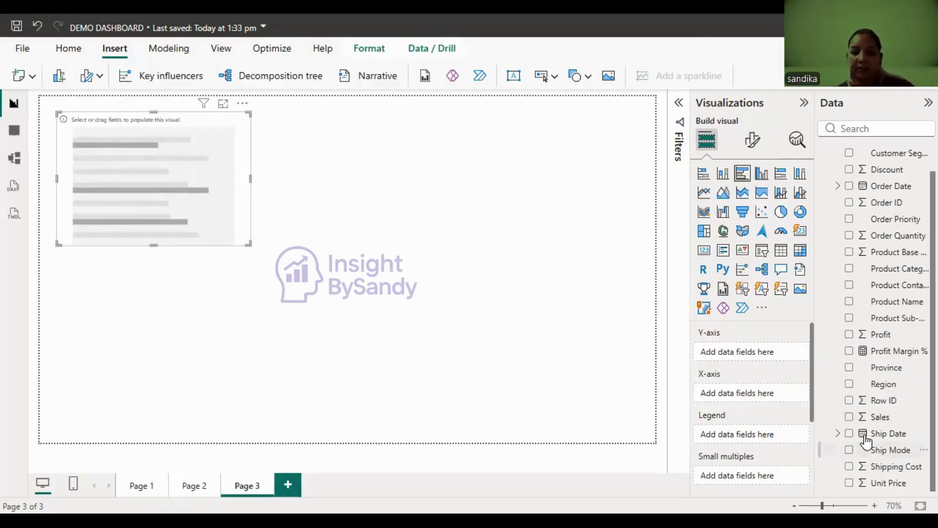
# Step: Put Ship Mode on the bar chart's Y-axis and Order Date on its X-axis, and widen the chart slightly
pyautogui.moveTo(755, 357); pyautogui.dragTo(755, 354)
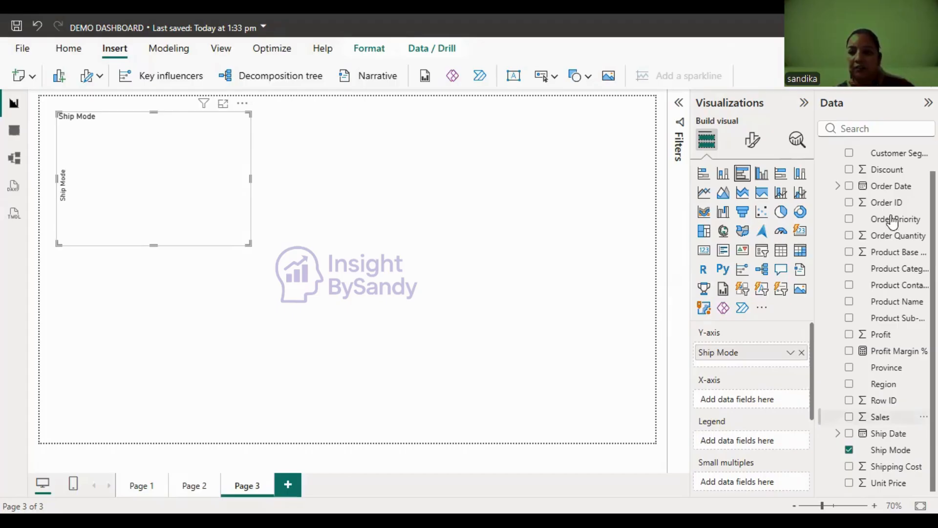
pyautogui.moveTo(884, 190)
pyautogui.mouseDown()
pyautogui.moveTo(796, 379)
pyautogui.moveTo(757, 403)
pyautogui.mouseUp()
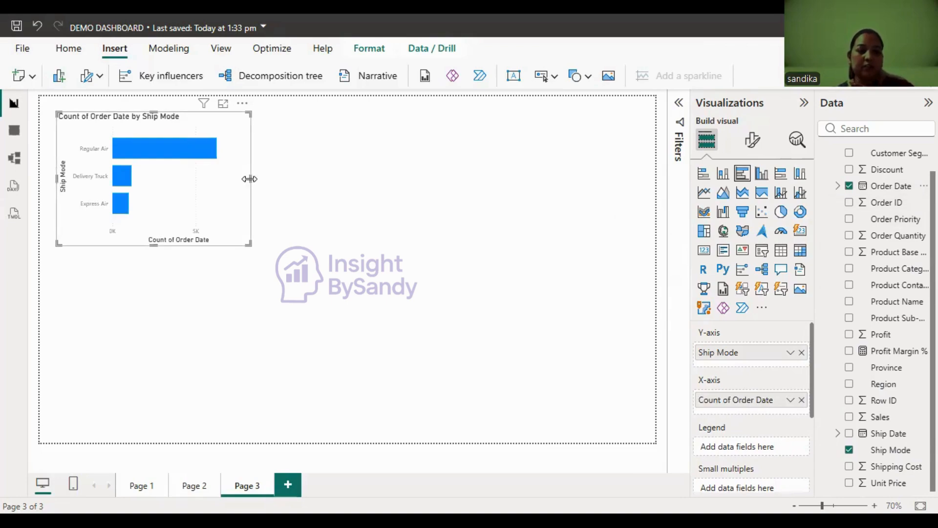
pyautogui.moveTo(287, 174); pyautogui.dragTo(287, 179)
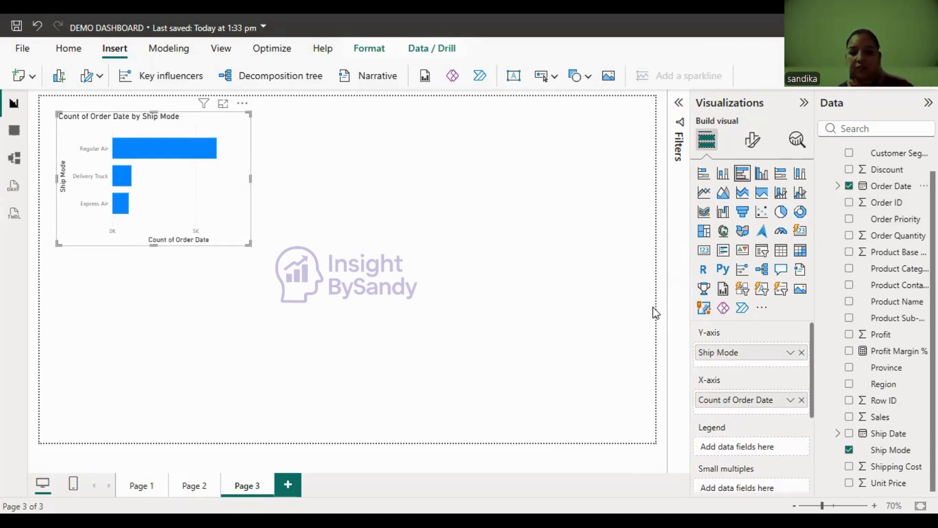
# Step: Replace Order Date with Profit on the bar chart's X-axis and widen the chart further
pyautogui.click(802, 400)
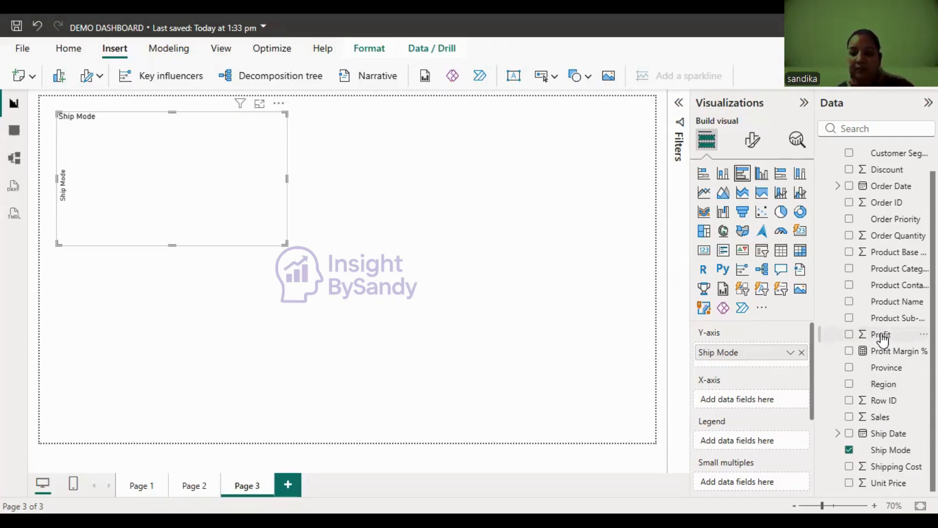
pyautogui.moveTo(882, 337); pyautogui.dragTo(747, 400)
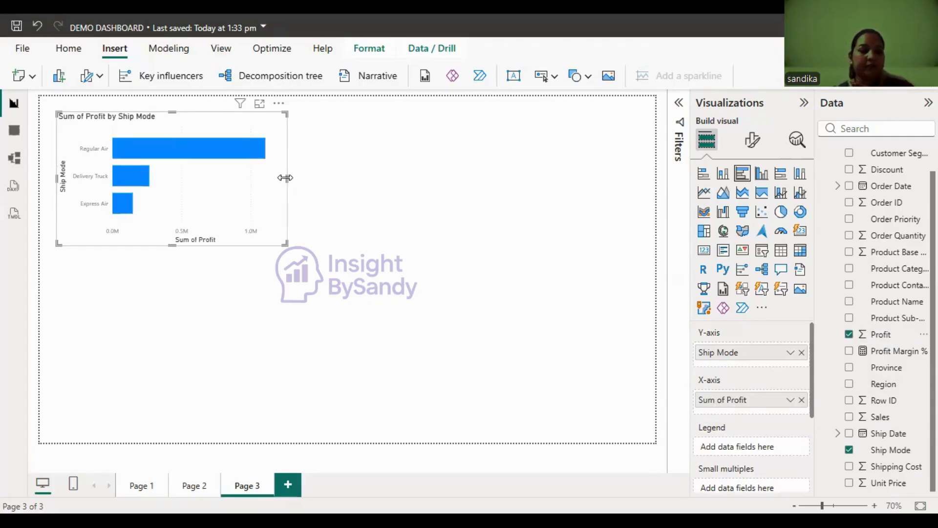
pyautogui.moveTo(286, 178); pyautogui.dragTo(323, 180)
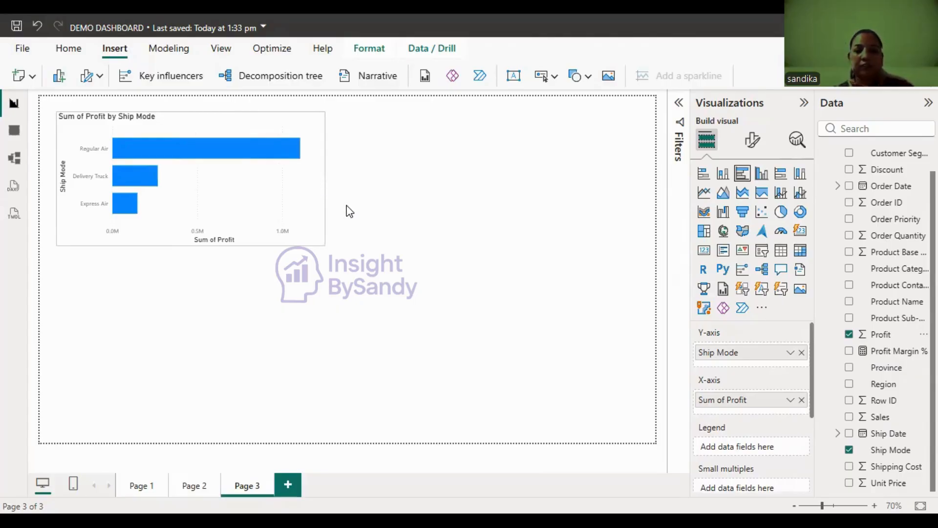
# Step: Check the bar chart's X-axis formatting options and turn on its data labels
pyautogui.click(757, 143)
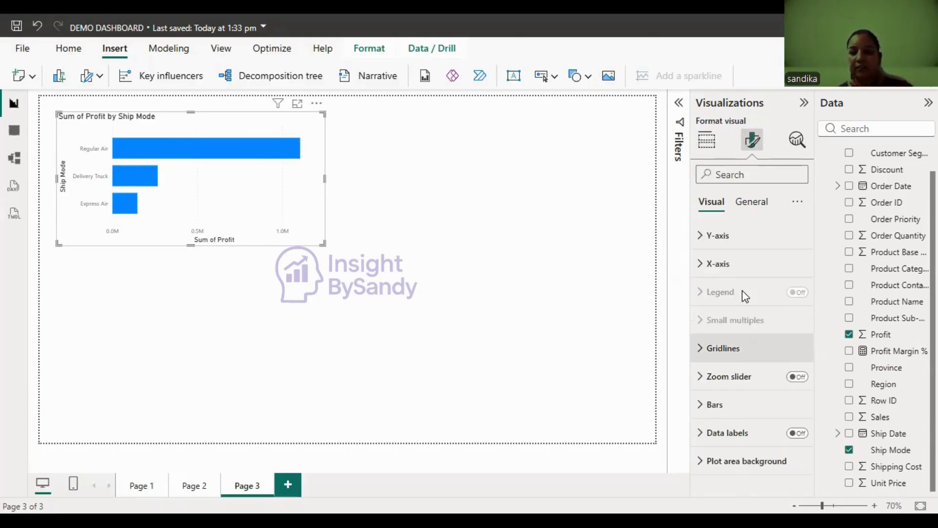
pyautogui.click(716, 269)
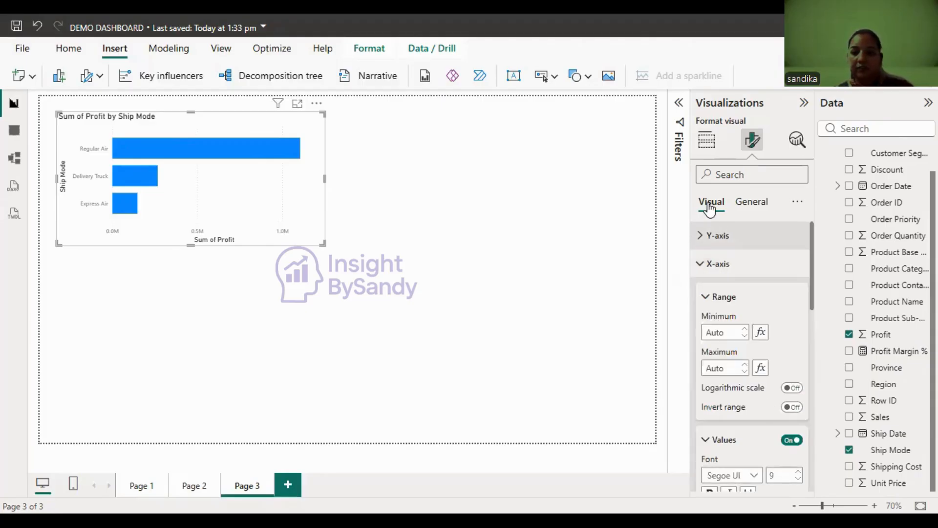
pyautogui.click(712, 266)
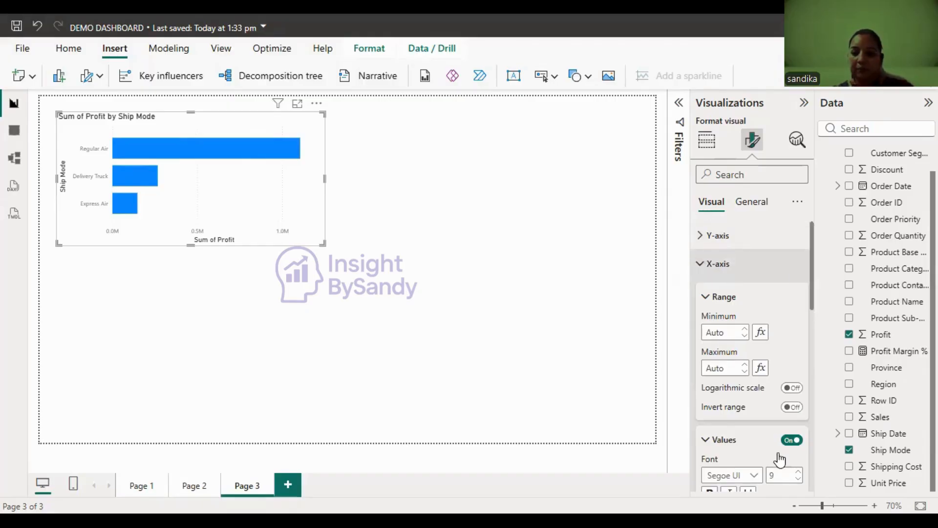
pyautogui.click(796, 433)
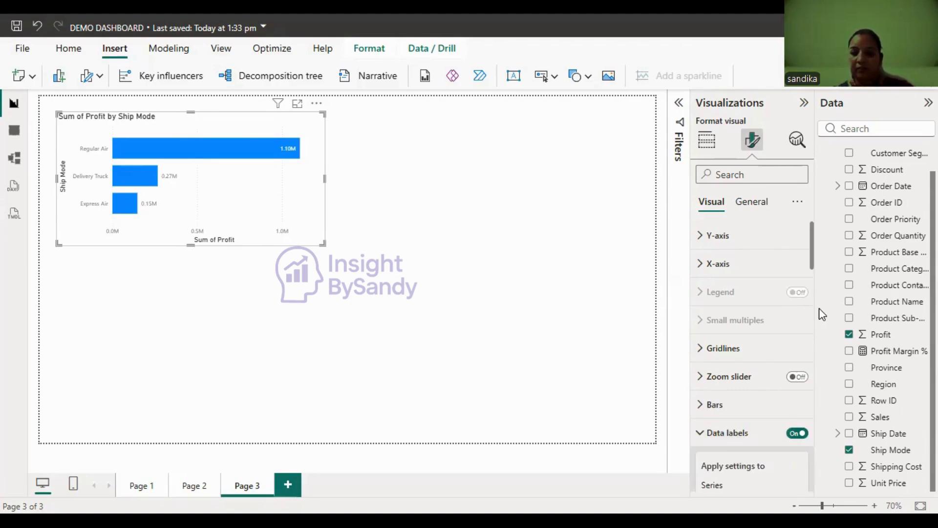
# Step: Set the bar chart's data label values to font size 16 in black
pyautogui.scroll(-5, 825, 338)
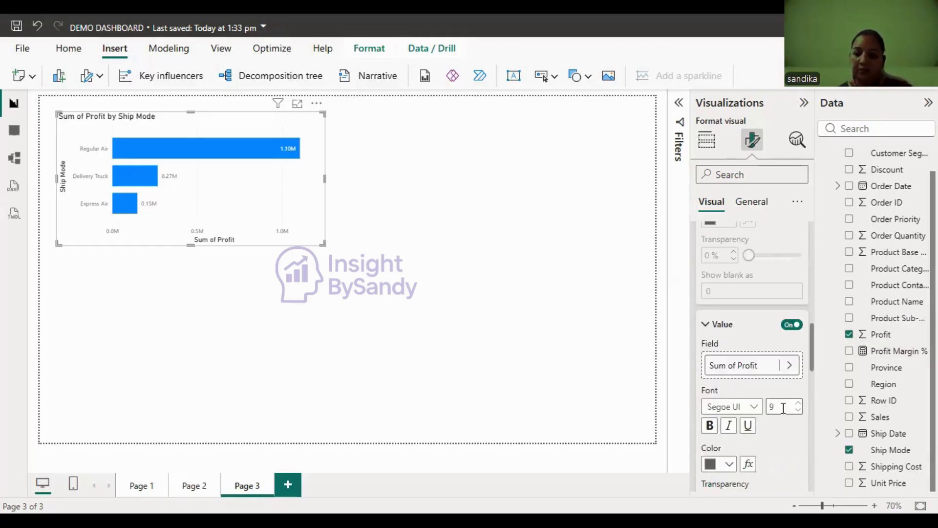
pyautogui.doubleClick(783, 408)
pyautogui.write('16')
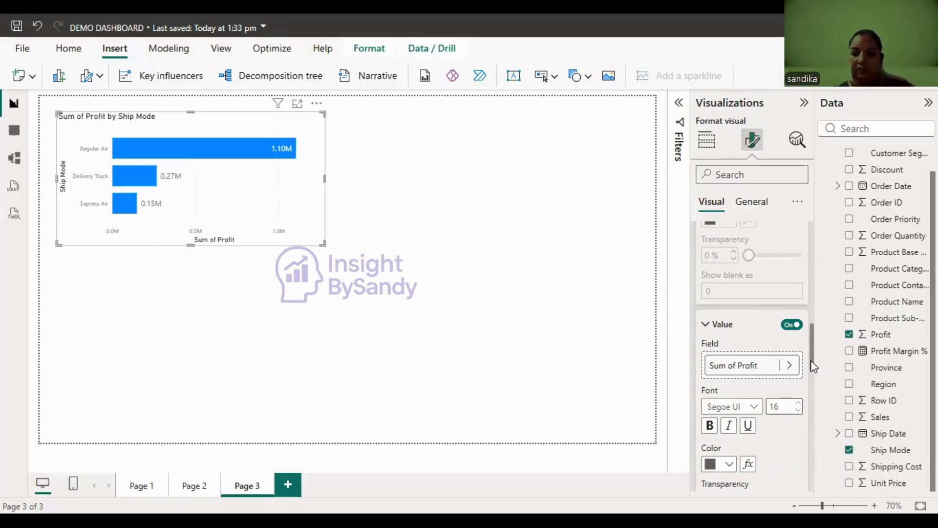
pyautogui.scroll(-3, 713, 393)
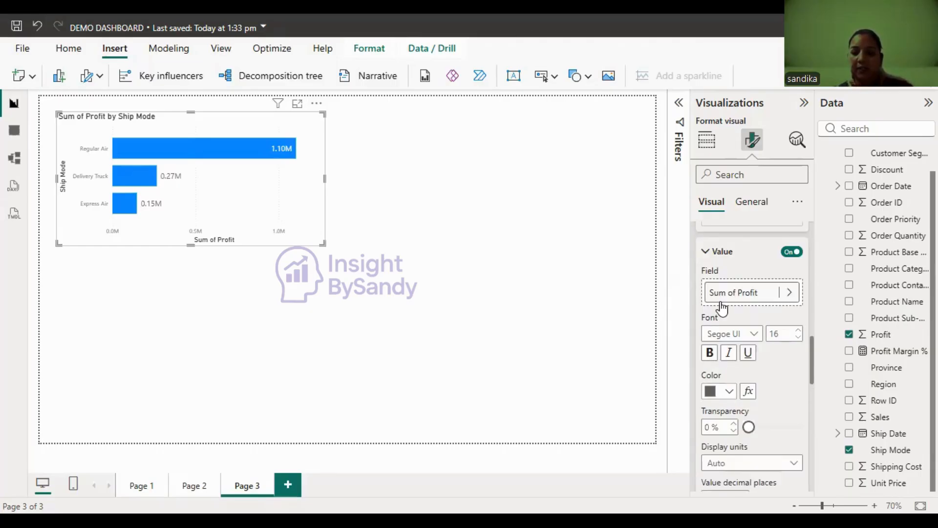
pyautogui.click(719, 391)
pyautogui.click(721, 306)
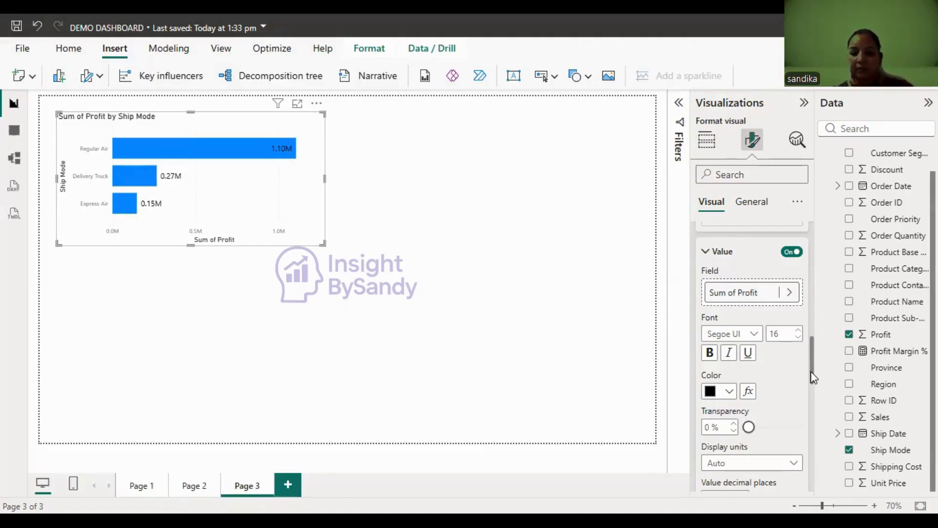
# Step: Set the position of the bar chart's data labels to Inside end
pyautogui.moveTo(811, 372); pyautogui.dragTo(822, 419)
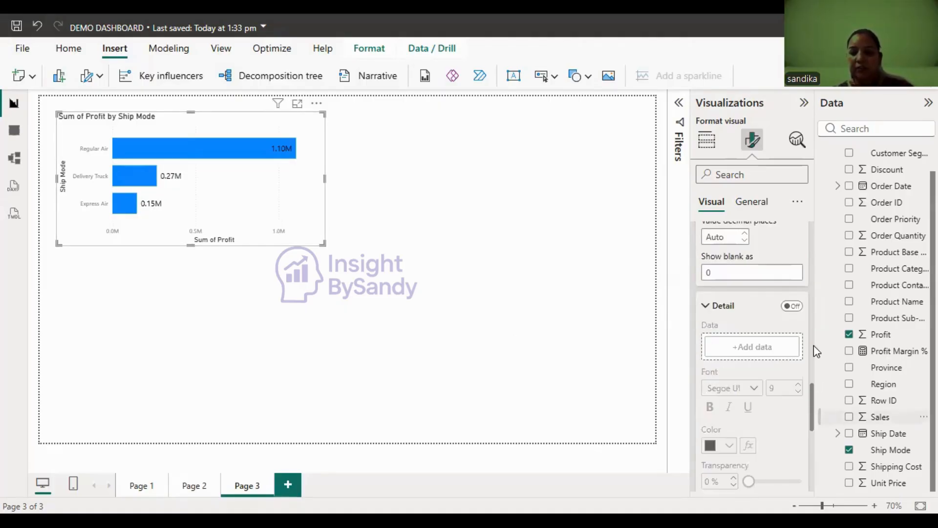
pyautogui.scroll(5, 811, 323)
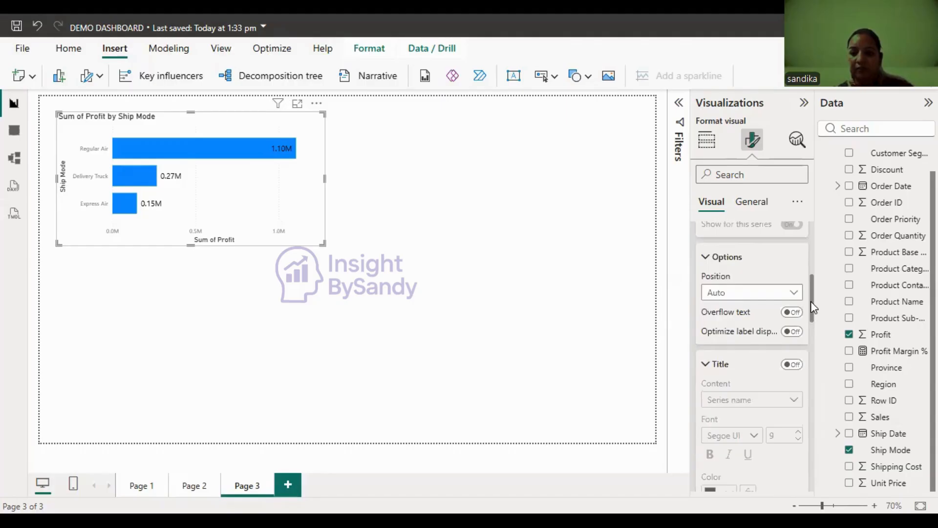
pyautogui.scroll(1, 791, 330)
pyautogui.click(787, 330)
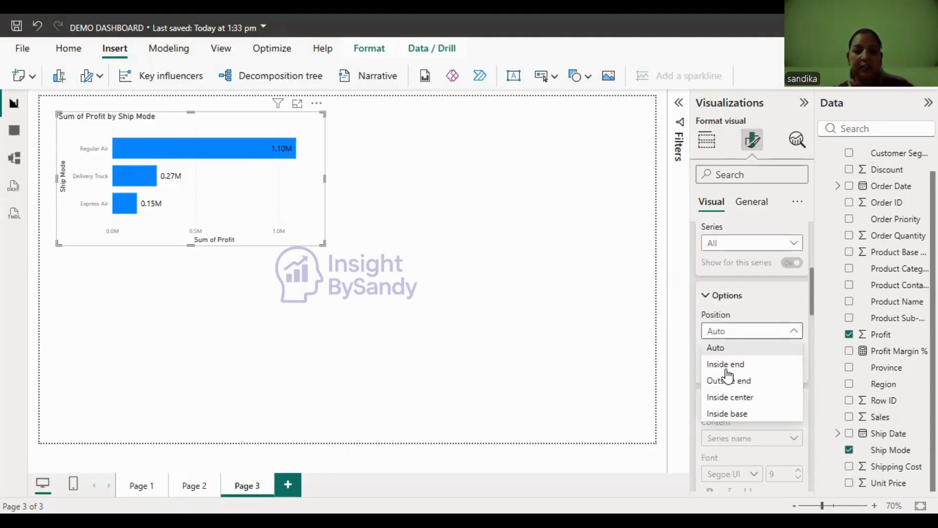
pyautogui.click(727, 365)
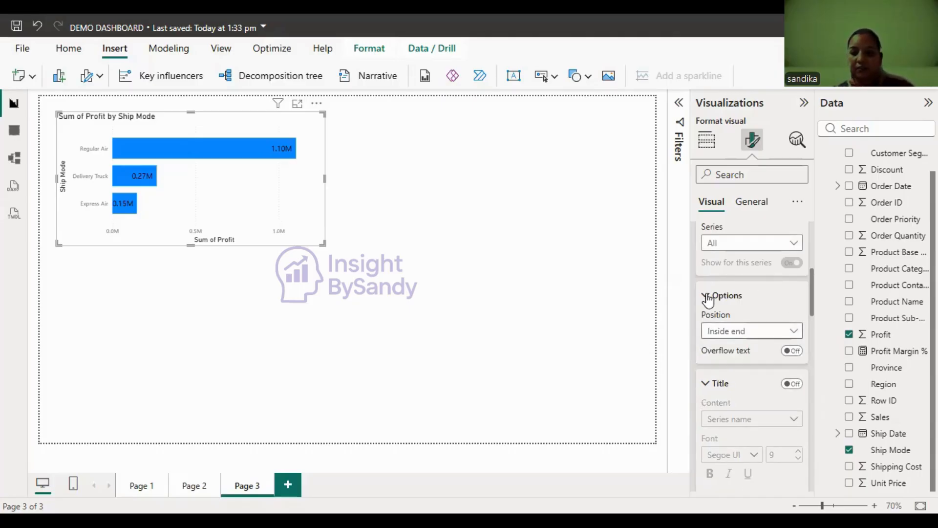
pyautogui.click(806, 295)
pyautogui.scroll(5, 772, 249)
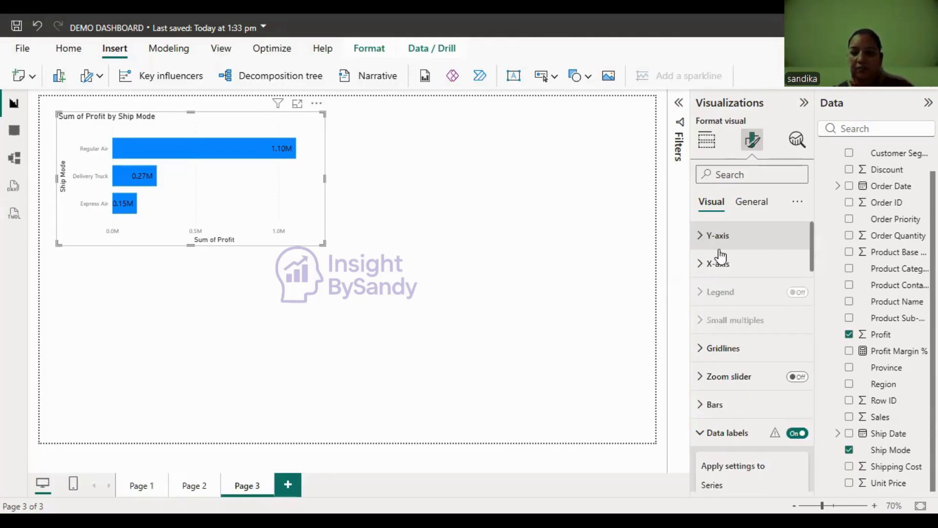
# Step: Color the Regular Air bar light blue, applying the bar color to that category only
pyautogui.click(716, 405)
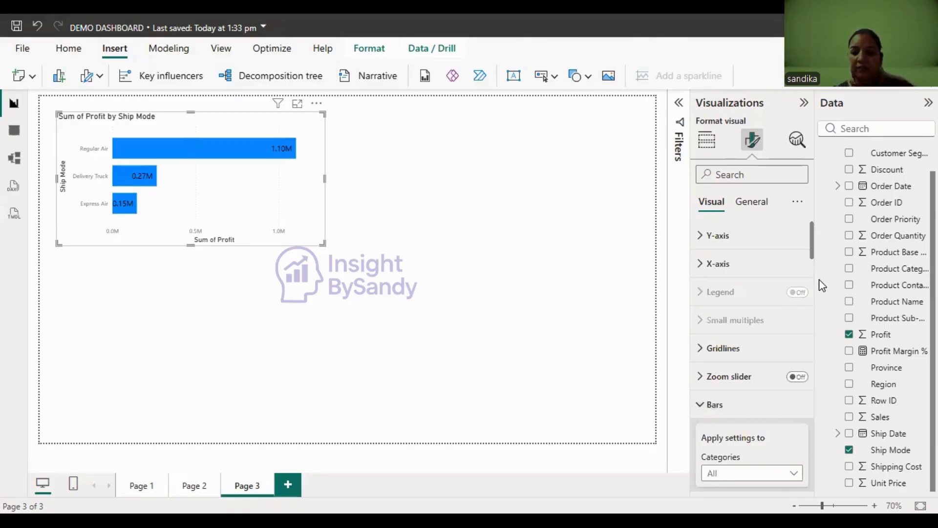
pyautogui.scroll(-4, 801, 272)
pyautogui.click(748, 265)
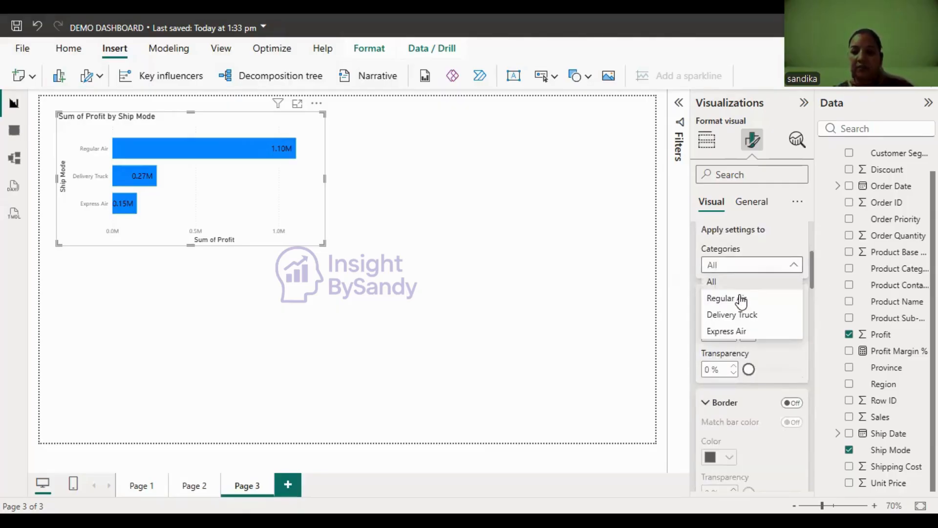
pyautogui.click(741, 299)
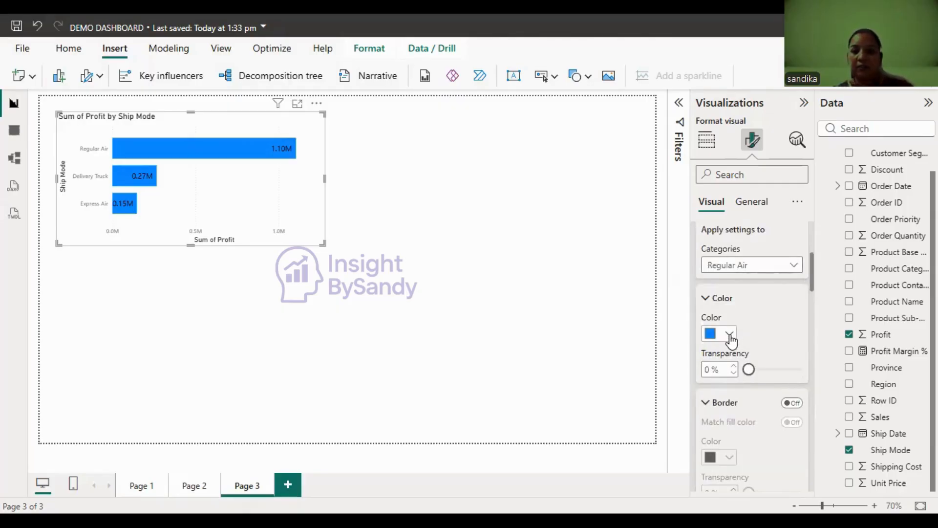
pyautogui.click(729, 334)
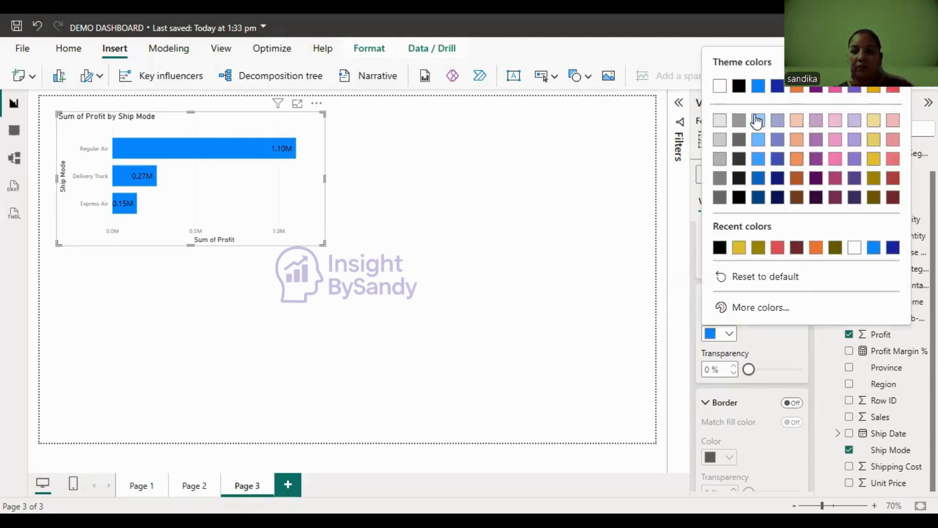
pyautogui.click(758, 120)
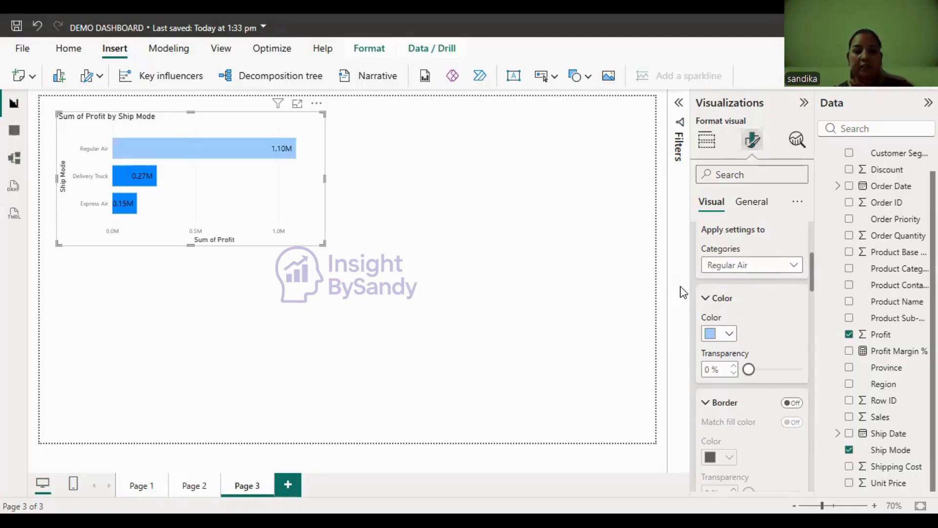
pyautogui.click(729, 334)
pyautogui.press('Escape')
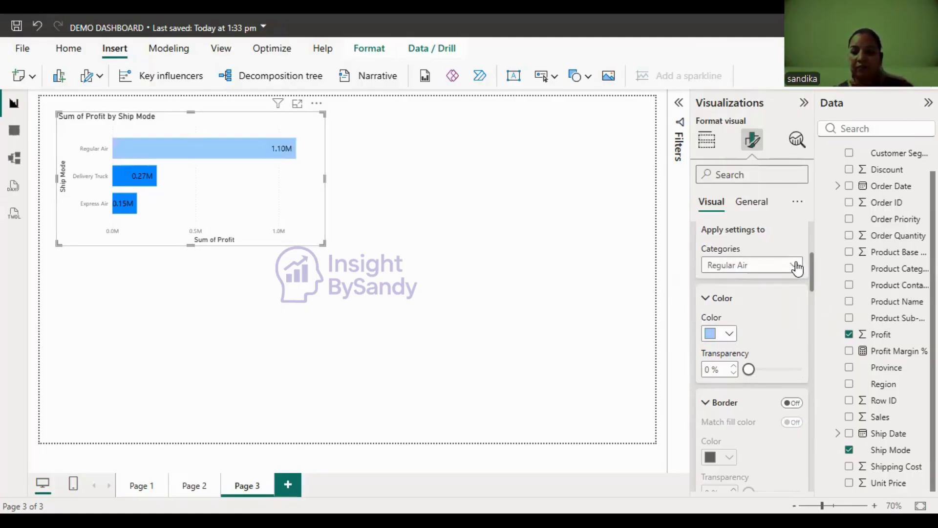
# Step: Color the Delivery Truck bar light red
pyautogui.click(796, 267)
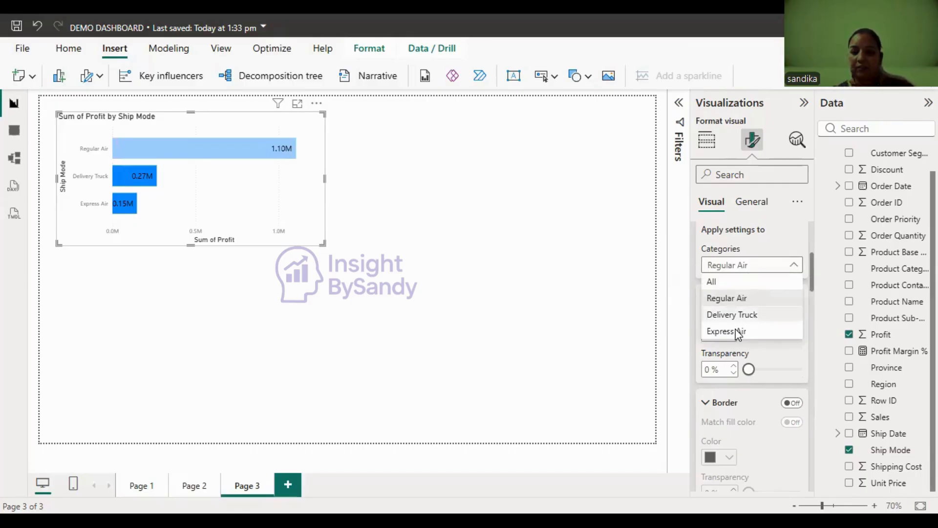
pyautogui.click(733, 314)
pyautogui.click(729, 334)
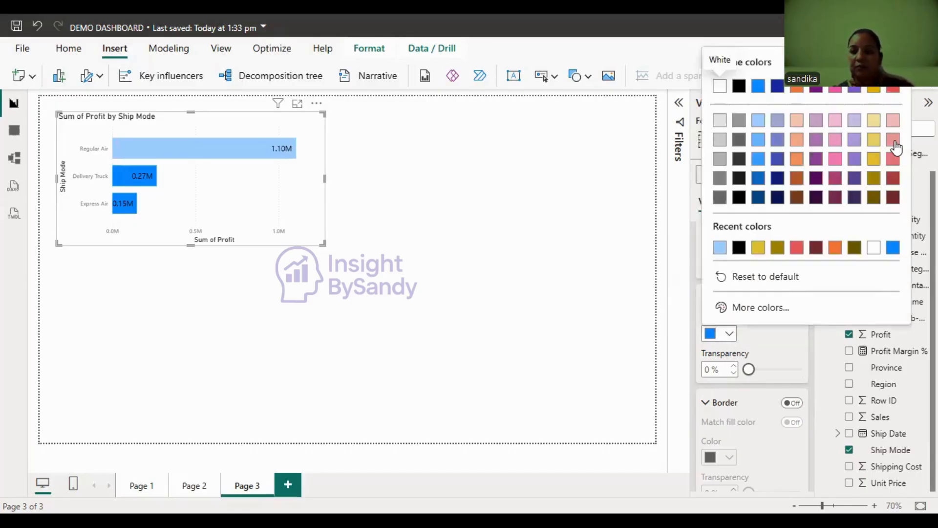
pyautogui.click(893, 137)
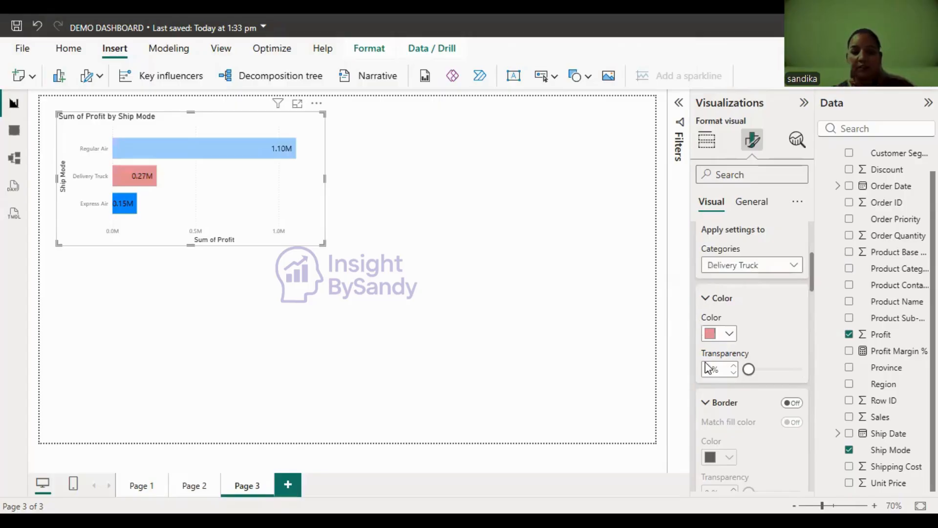
# Step: Color the Express Air bar light yellow and deselect the chart
pyautogui.click(792, 270)
pyautogui.click(738, 332)
pyautogui.click(732, 334)
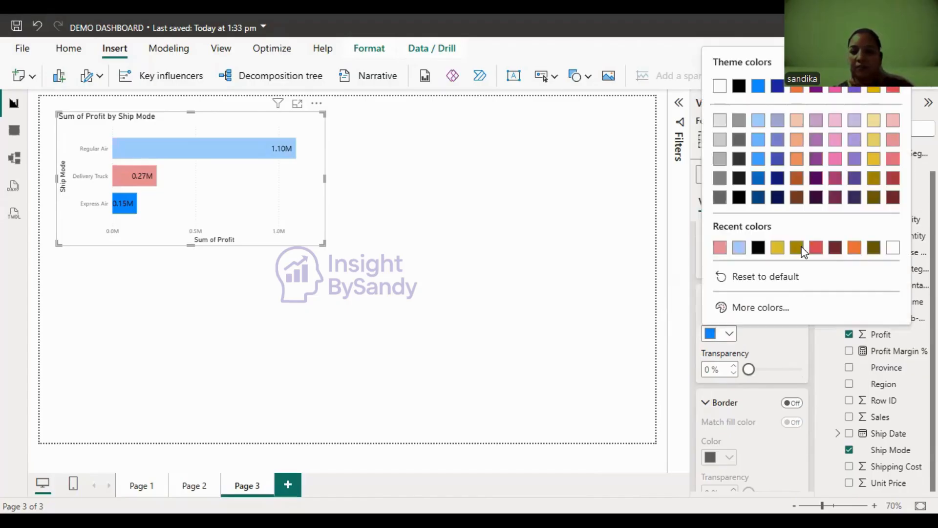
pyautogui.click(874, 120)
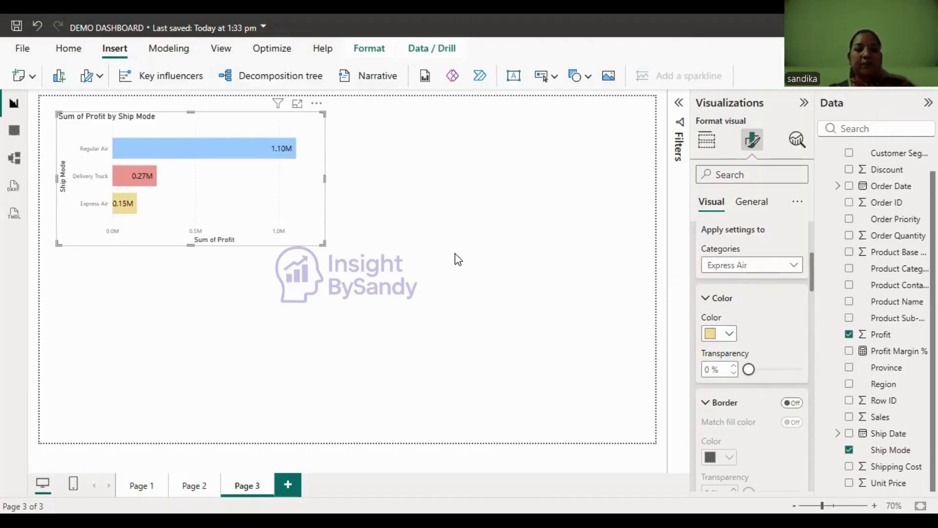
pyautogui.click(488, 260)
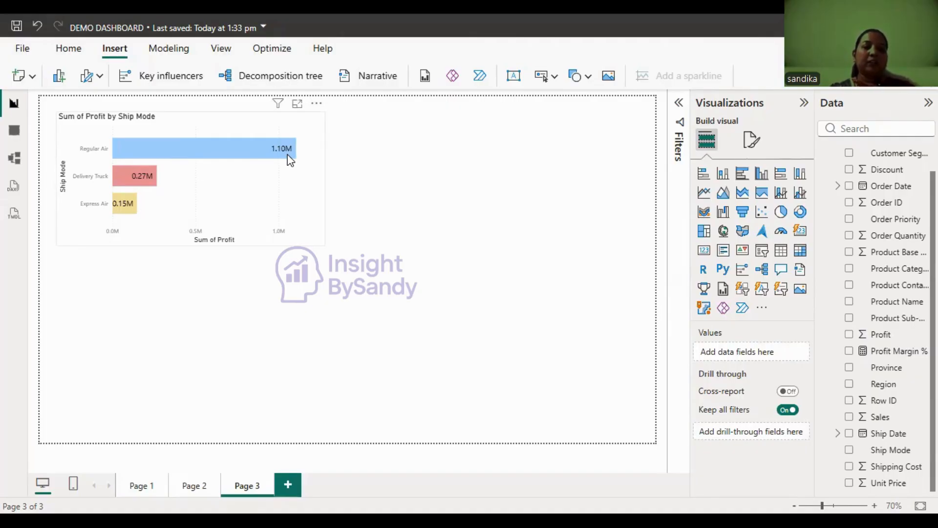
# Step: Turn off the Y-axis title of the Sum of Profit by Ship Mode chart
pyautogui.moveTo(287, 154)
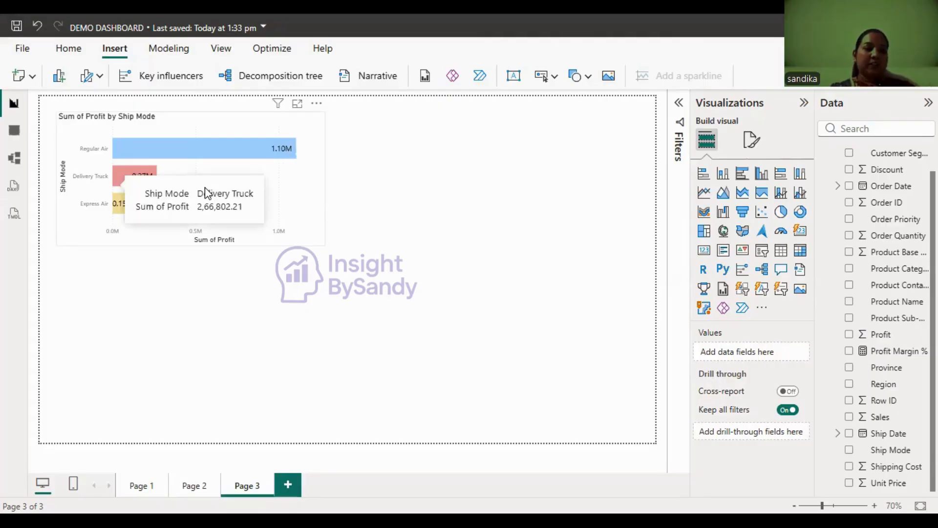
pyautogui.moveTo(116, 212)
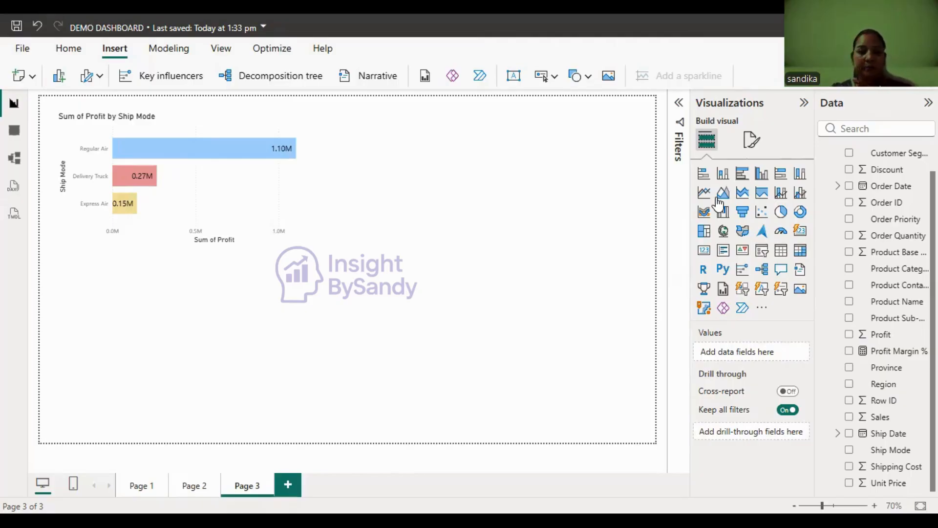
pyautogui.click(257, 190)
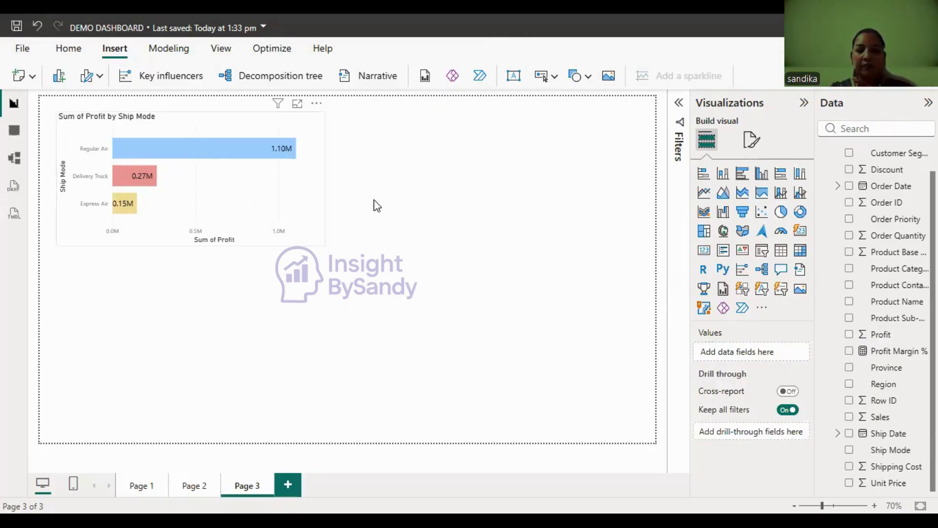
pyautogui.click(759, 144)
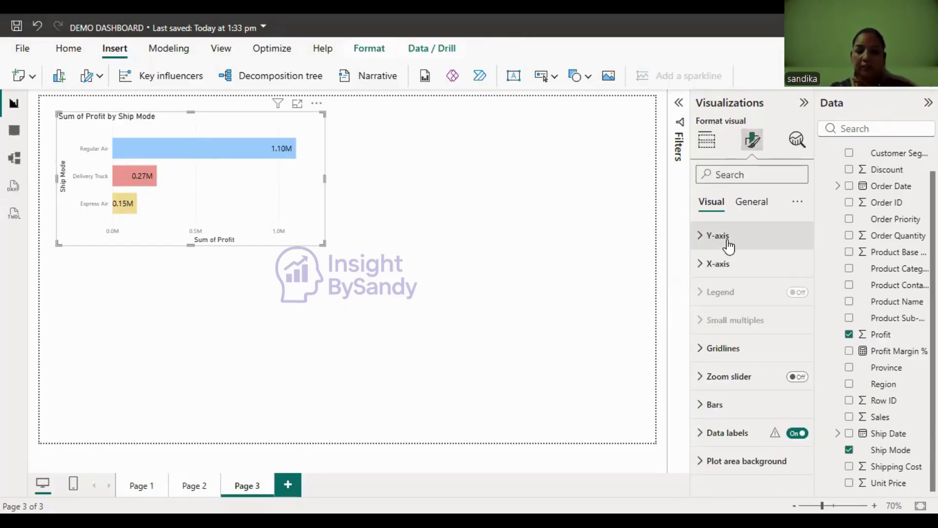
pyautogui.click(727, 246)
pyautogui.click(788, 470)
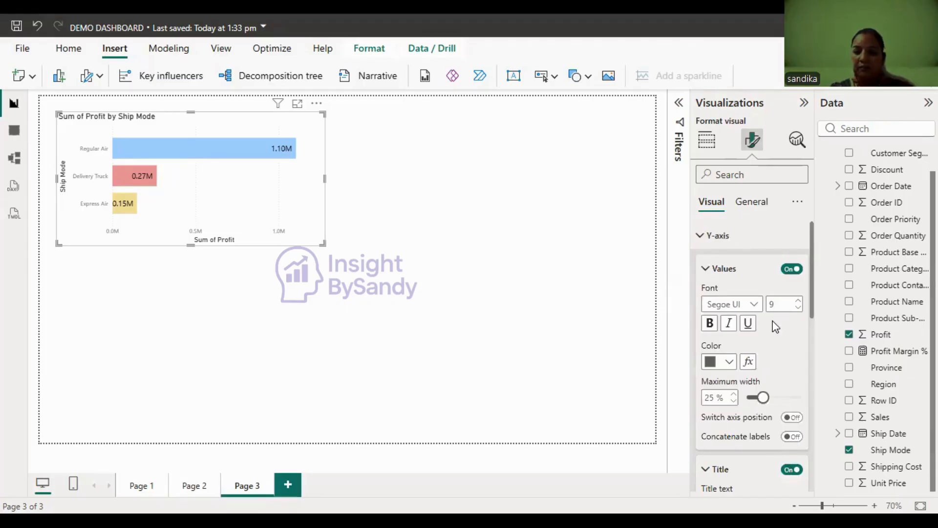
# Step: Set the Y-axis values of the bar chart to font size 12 in black
pyautogui.click(780, 303)
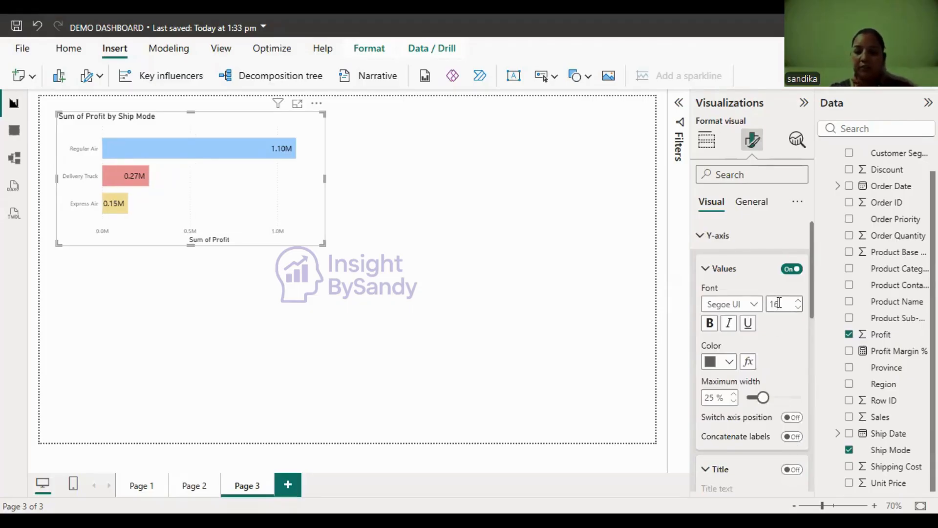
pyautogui.click(717, 362)
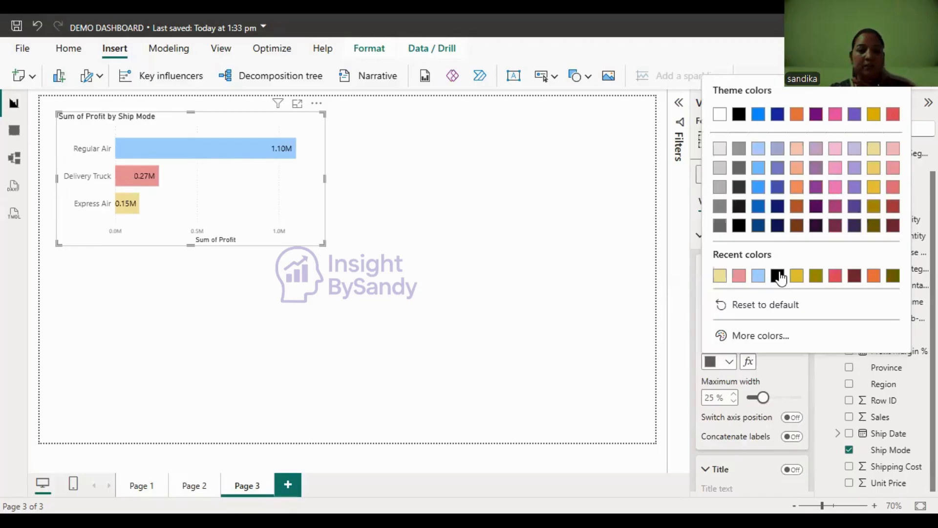
pyautogui.click(779, 276)
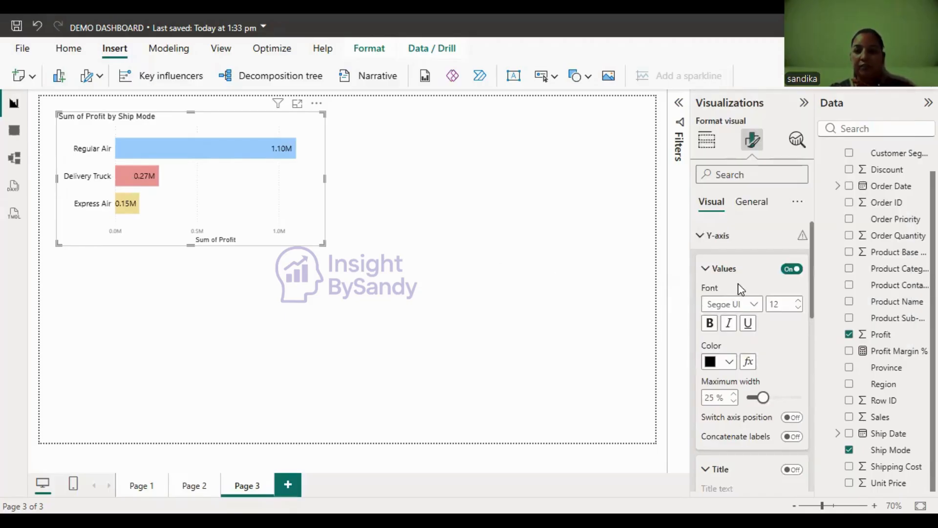
pyautogui.click(707, 271)
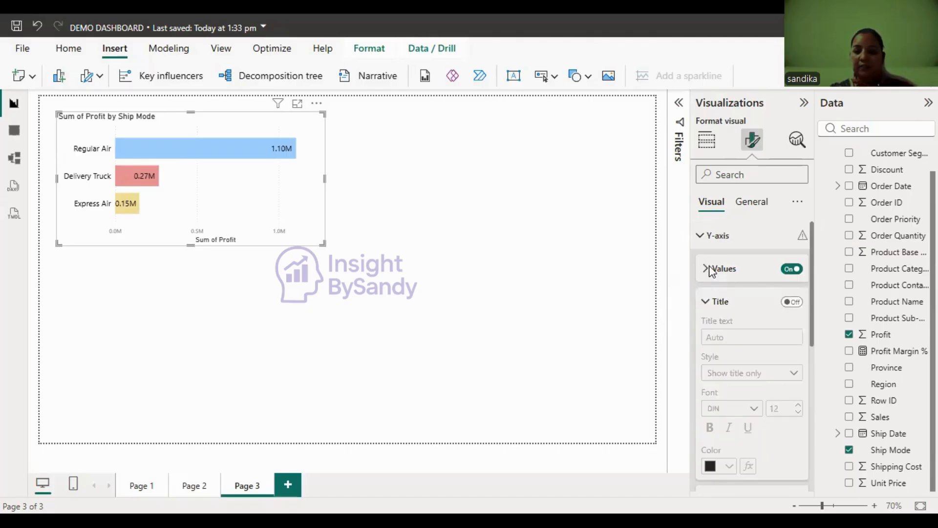
pyautogui.click(703, 236)
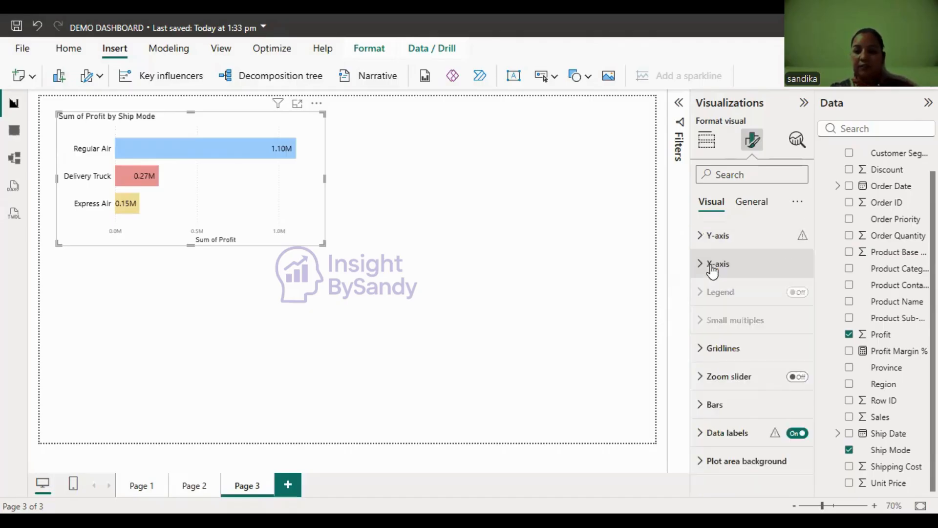
# Step: Turn off both the values and the title of the bar chart's X-axis
pyautogui.click(710, 265)
pyautogui.moveTo(812, 247); pyautogui.dragTo(822, 297)
pyautogui.doubleClick(777, 334)
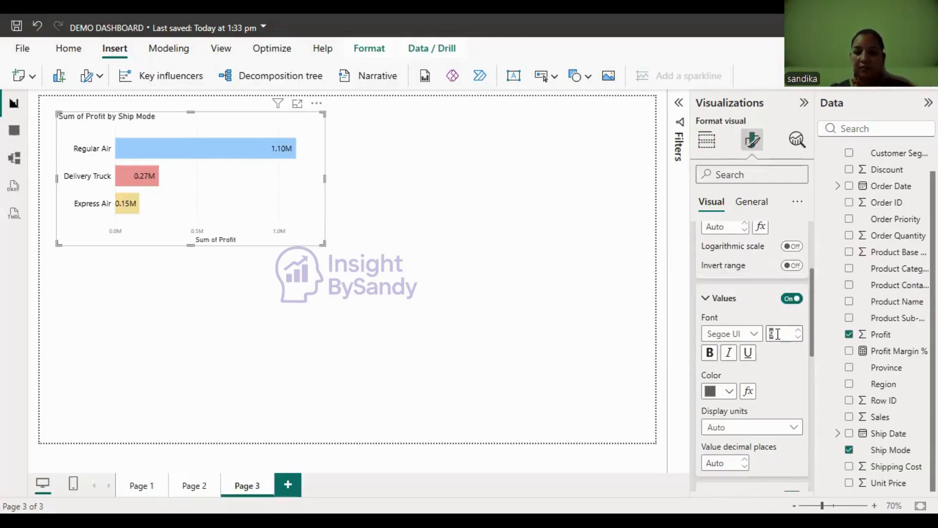
pyautogui.click(791, 298)
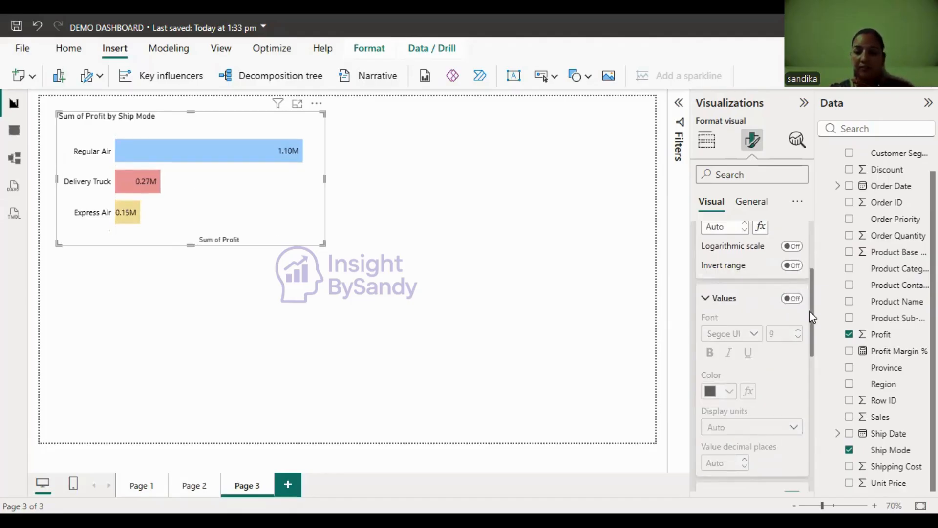
pyautogui.scroll(-2, 816, 362)
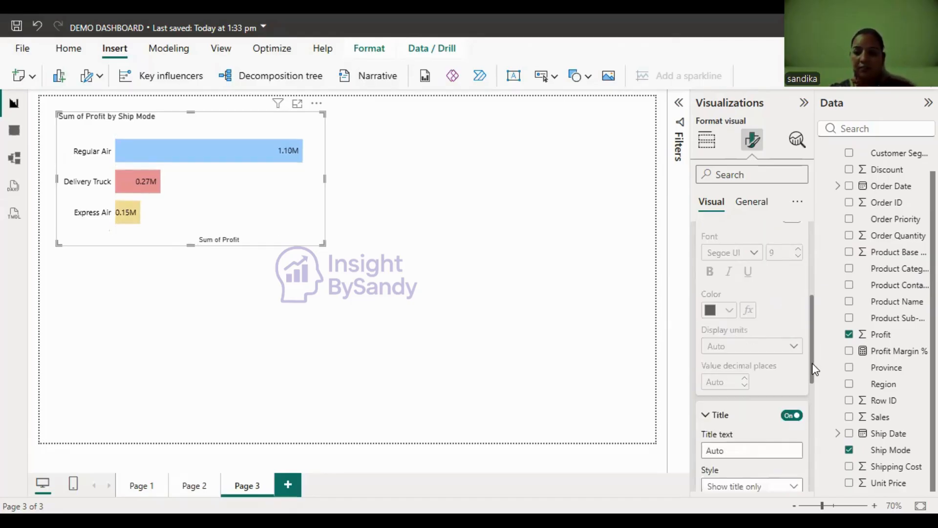
pyautogui.scroll(-1, 795, 383)
pyautogui.click(793, 381)
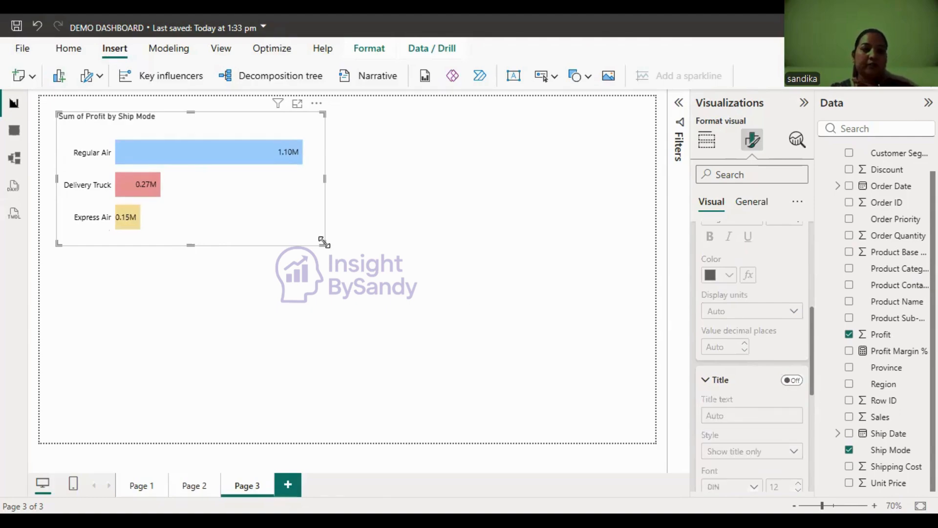
# Step: Make the bar chart narrower and taller, and shorten its title text to Profit by Ship Mode
pyautogui.moveTo(306, 235); pyautogui.dragTo(302, 268)
pyautogui.click(754, 205)
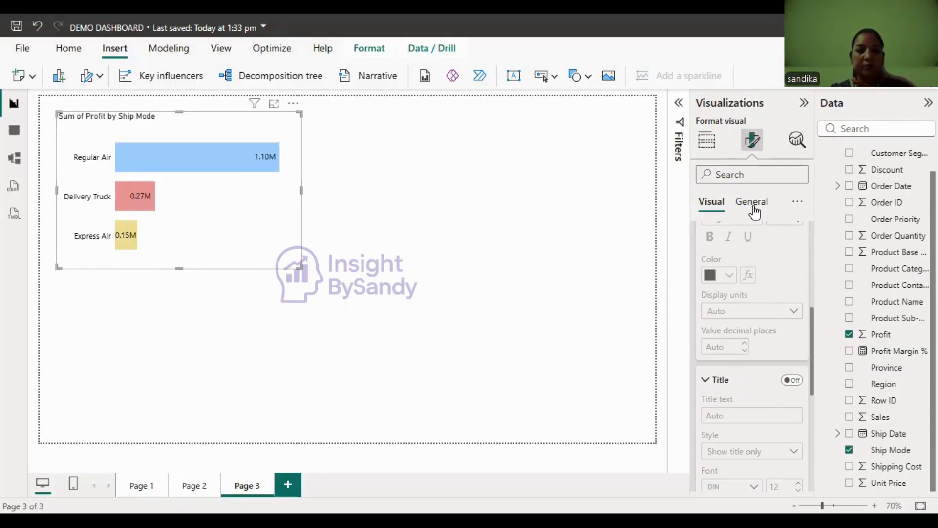
pyautogui.click(755, 272)
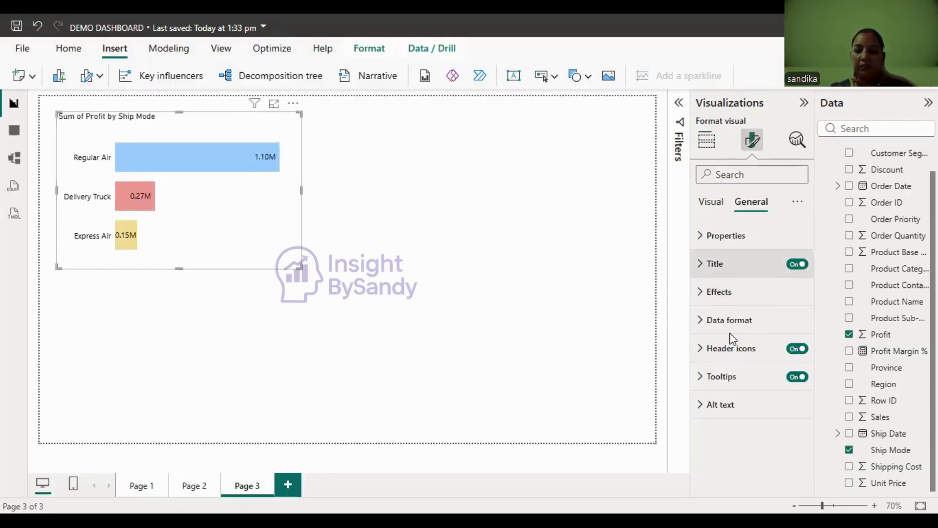
pyautogui.press('BackSpace')
pyautogui.press('BackSpace')
pyautogui.press('BackSpace')
pyautogui.press('BackSpace')
pyautogui.press('BackSpace')
pyautogui.press('BackSpace')
pyautogui.press('BackSpace')
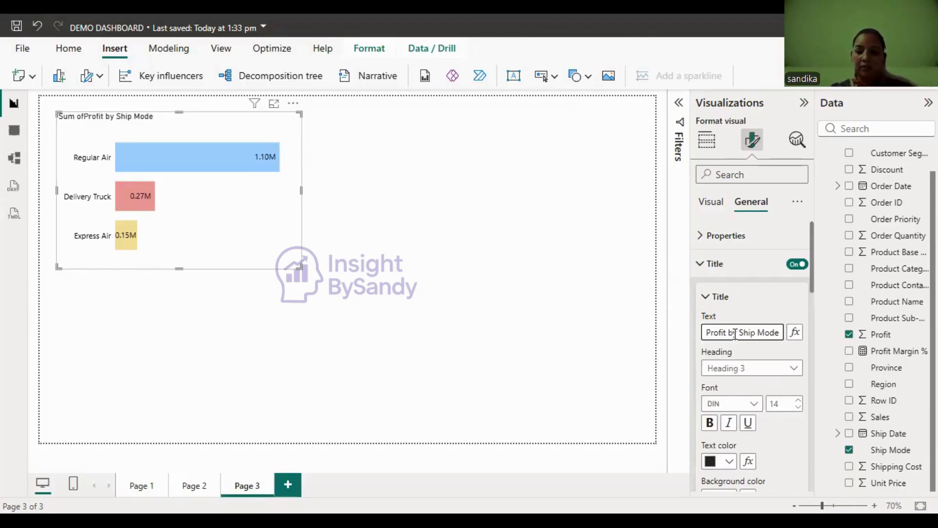
# Step: Format the bar chart's title in bold at font size 20 and center it horizontally
pyautogui.click(790, 405)
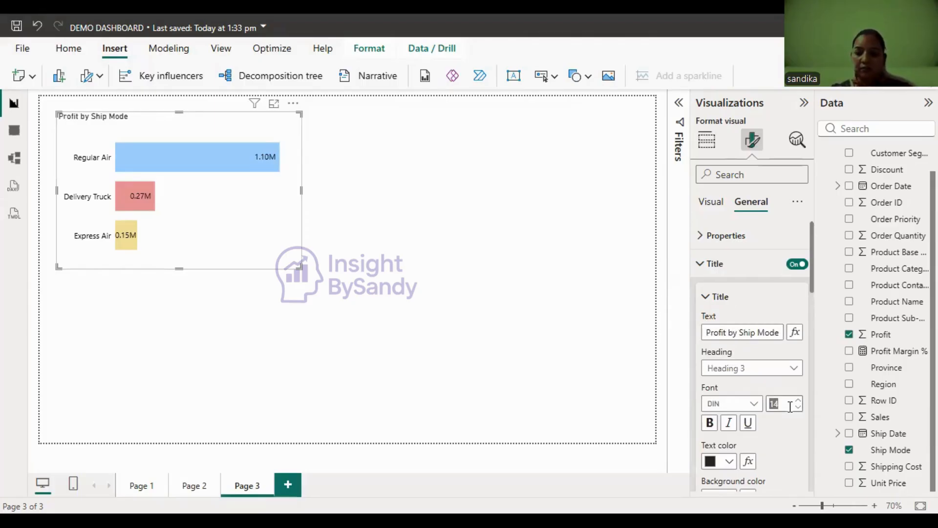
pyautogui.write('20')
pyautogui.click(711, 461)
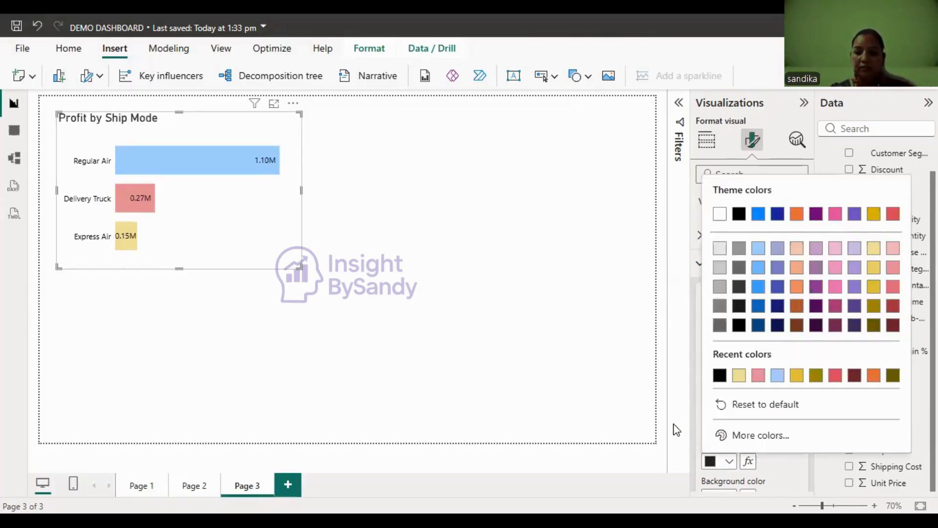
pyautogui.click(712, 477)
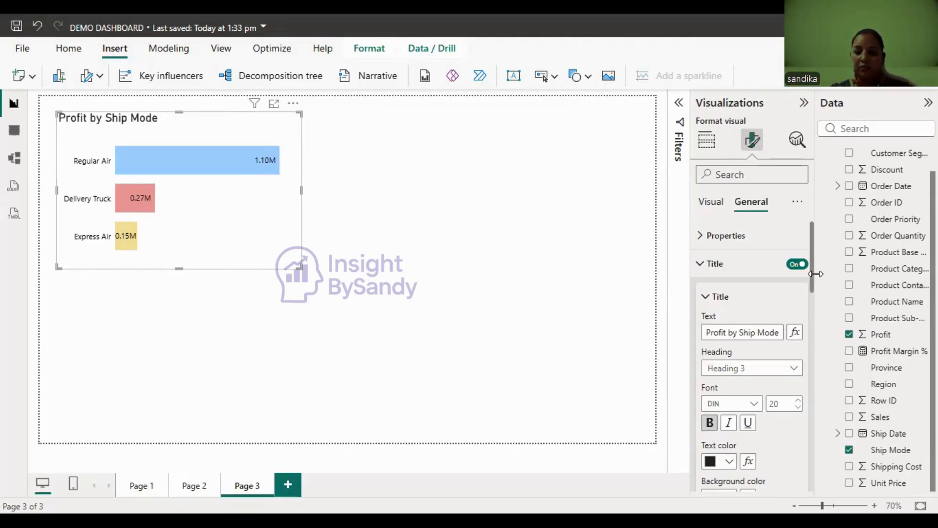
pyautogui.moveTo(812, 256); pyautogui.dragTo(814, 320)
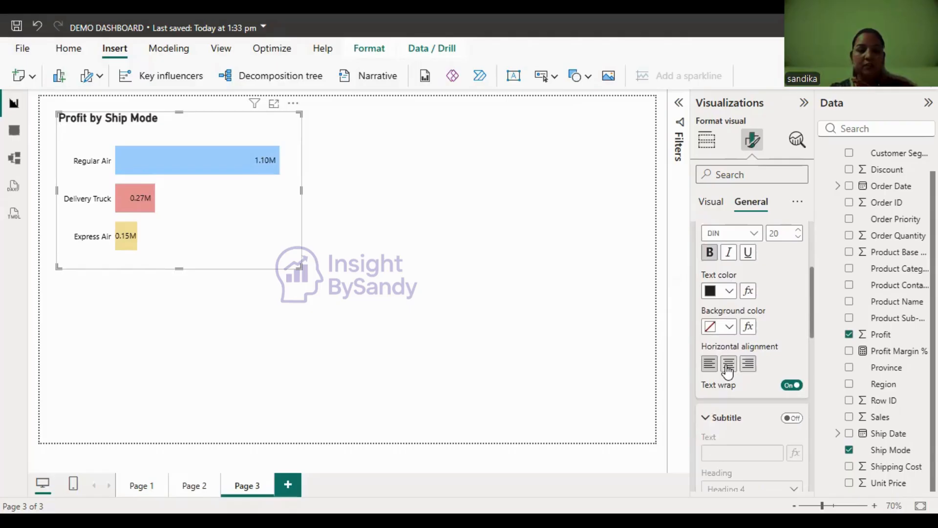
pyautogui.click(728, 368)
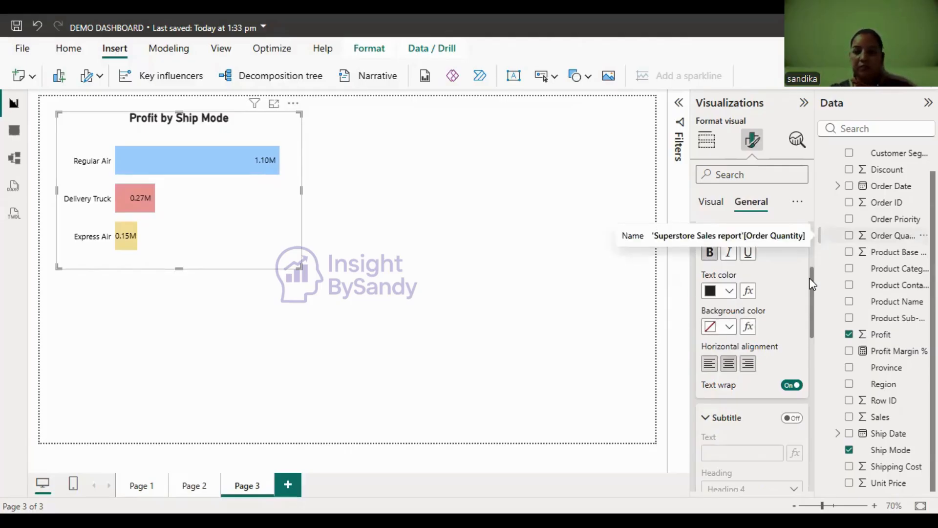
pyautogui.scroll(5, 734, 218)
pyautogui.click(708, 260)
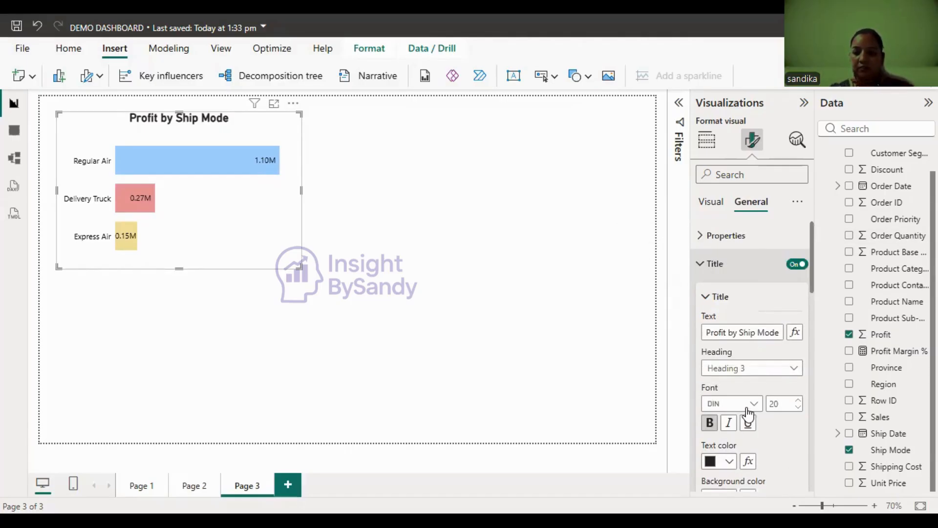
# Step: Turn on the visual border and the shadow of the Profit by Ship Mode chart
pyautogui.click(721, 293)
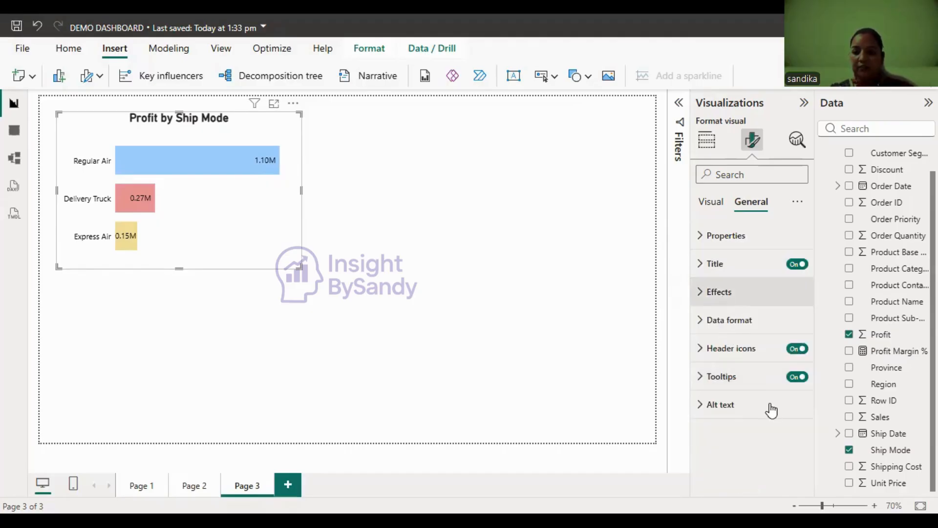
pyautogui.click(792, 431)
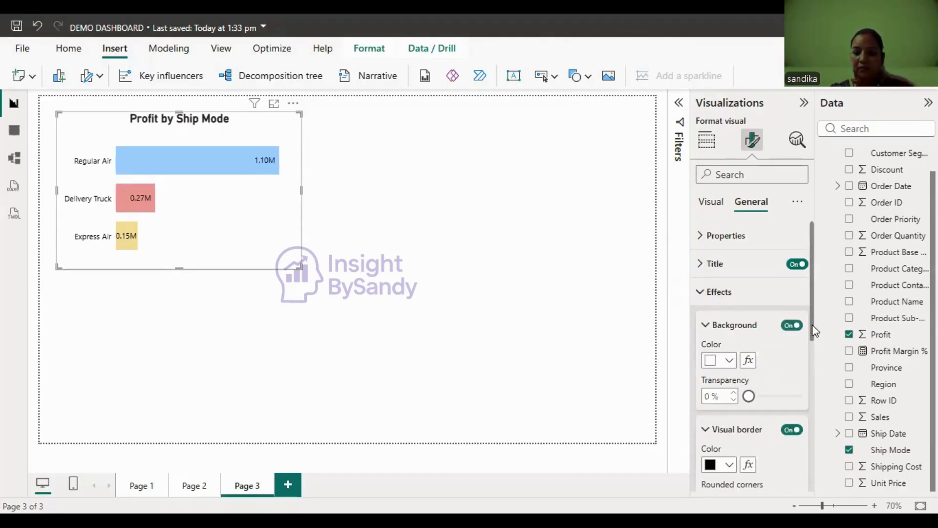
pyautogui.scroll(-4, 813, 379)
pyautogui.scroll(-3, 792, 388)
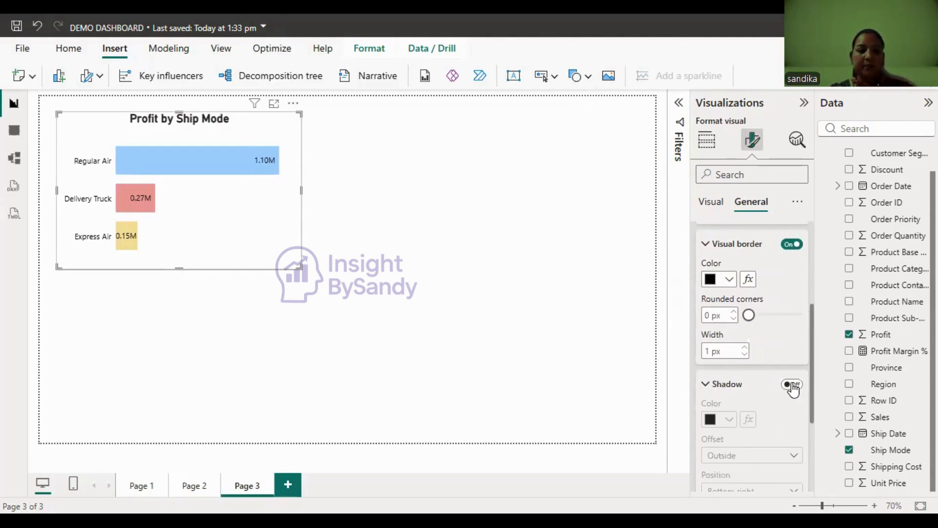
pyautogui.click(792, 385)
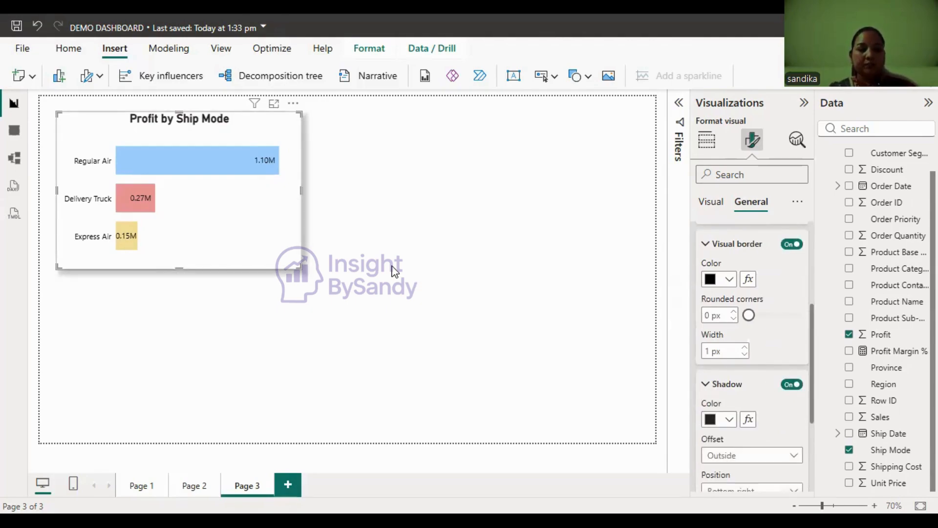
# Step: Make the Y-axis values of the Profit by Ship Mode chart bold
pyautogui.click(711, 248)
pyautogui.click(711, 202)
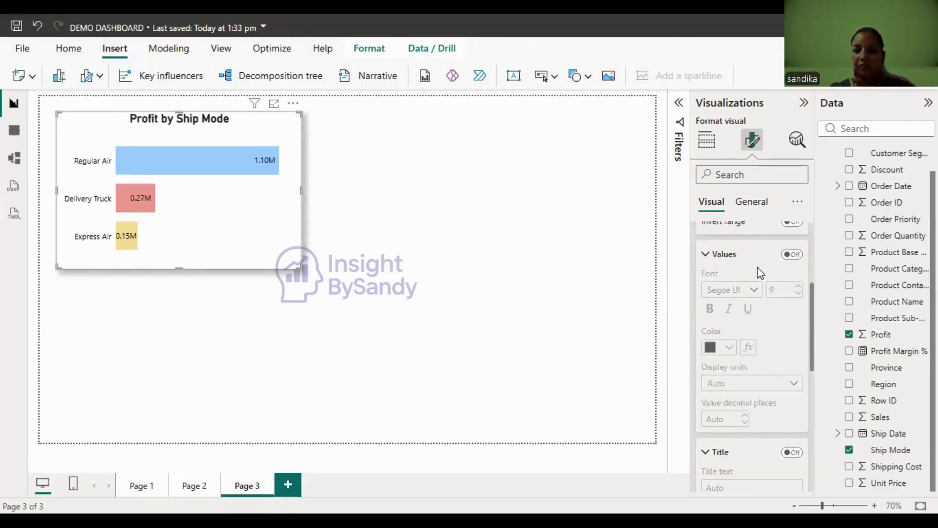
pyautogui.scroll(4, 803, 215)
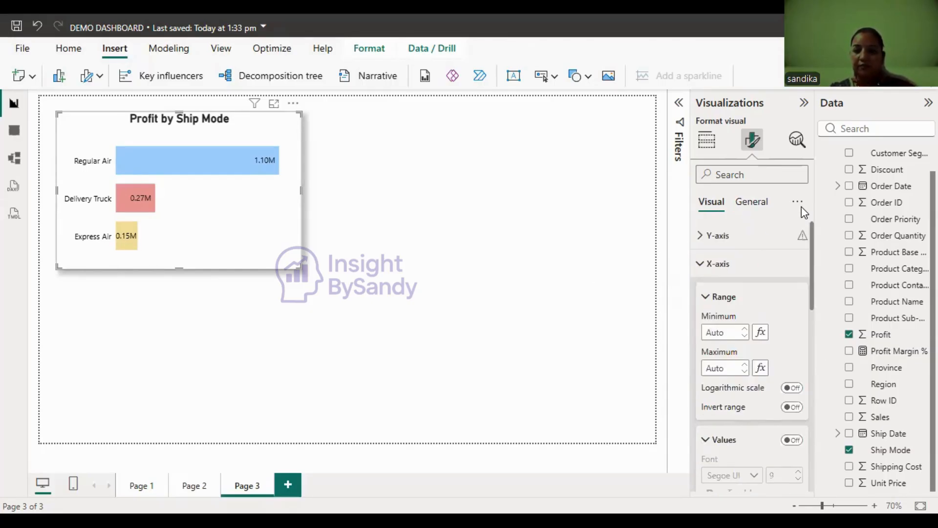
pyautogui.click(739, 242)
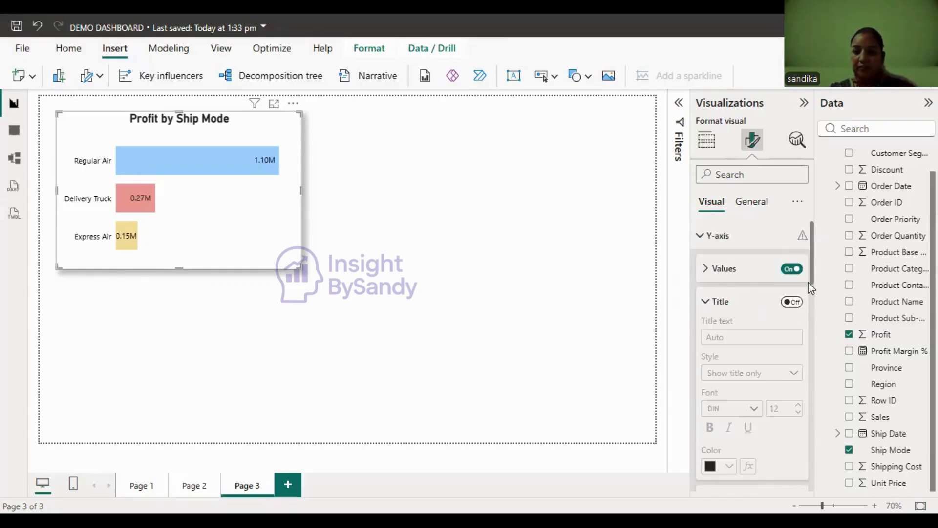
pyautogui.click(740, 277)
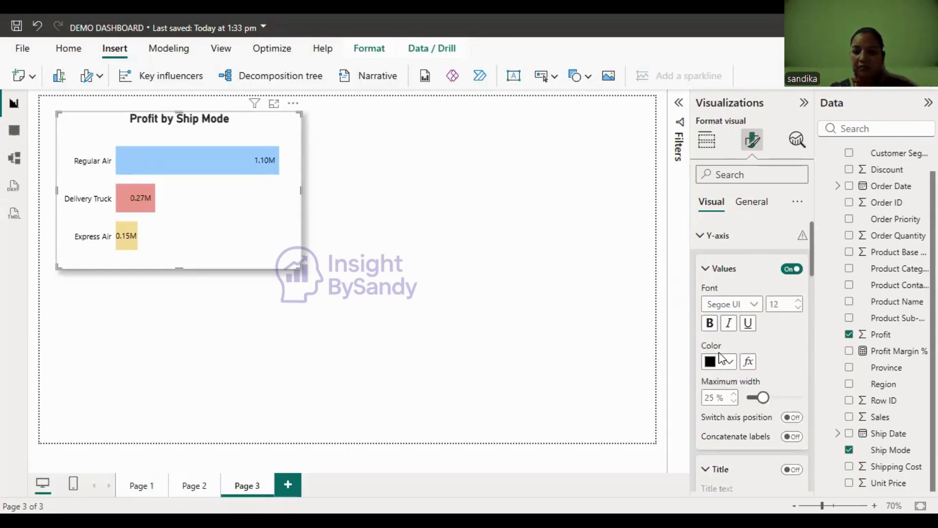
pyautogui.click(709, 324)
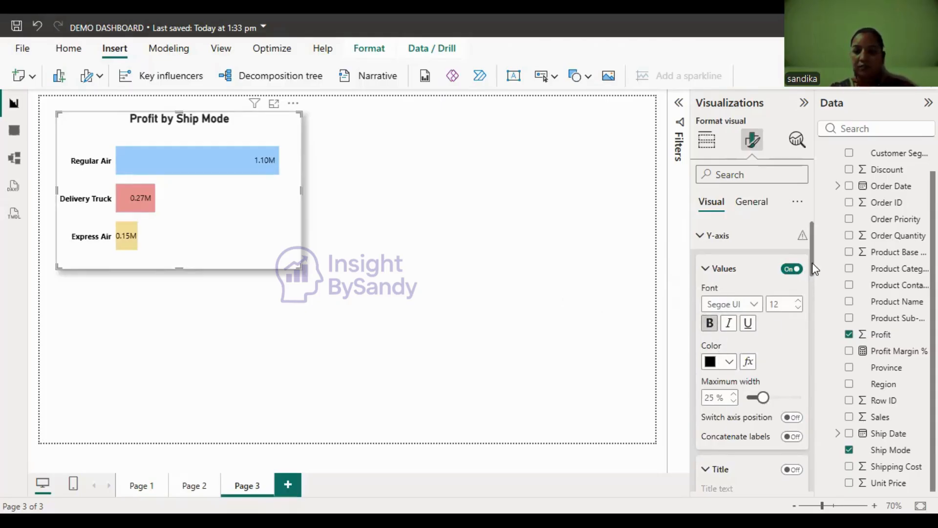
# Step: Make the bar chart's data label values bold and deselect the chart
pyautogui.scroll(-10, 810, 263)
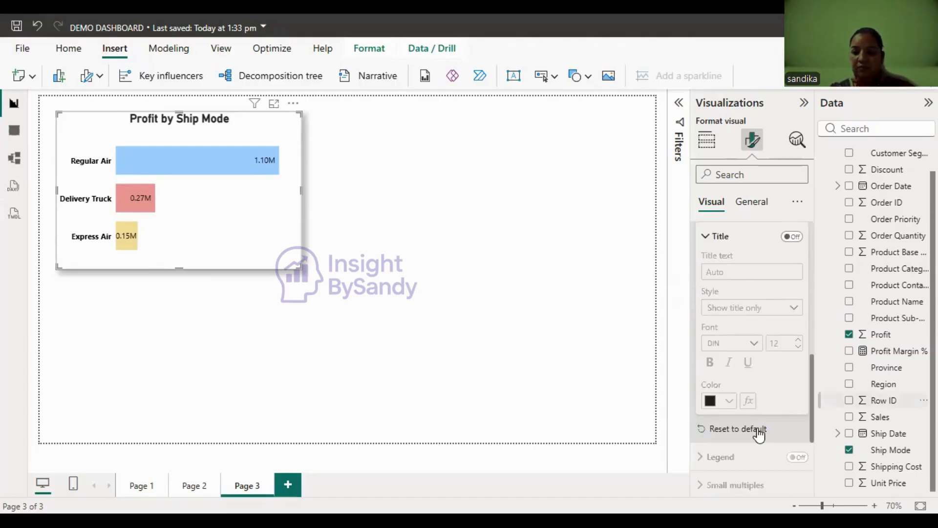
pyautogui.scroll(-5, 758, 432)
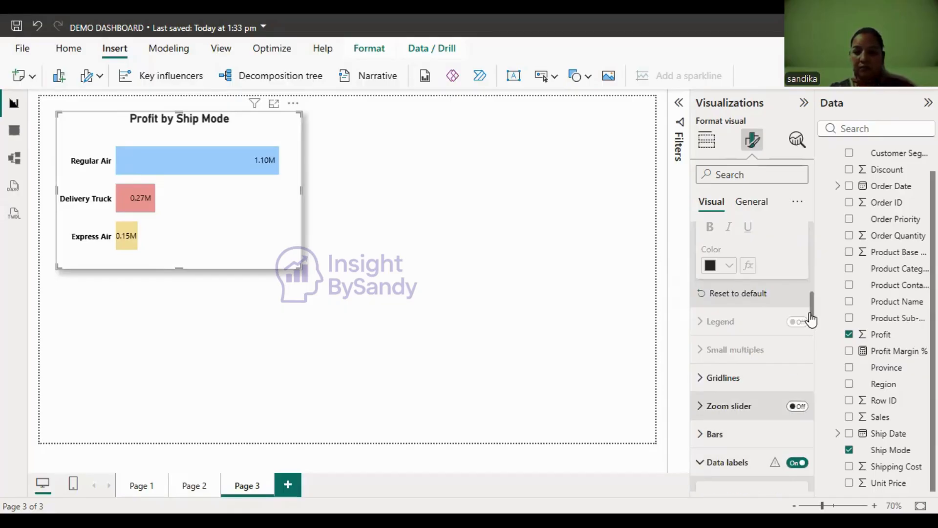
pyautogui.moveTo(811, 314); pyautogui.dragTo(816, 406)
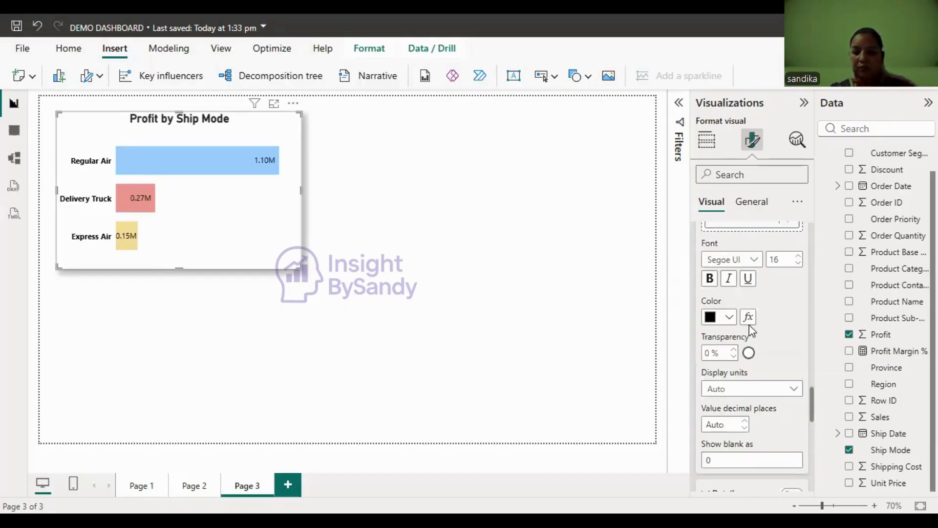
pyautogui.click(710, 280)
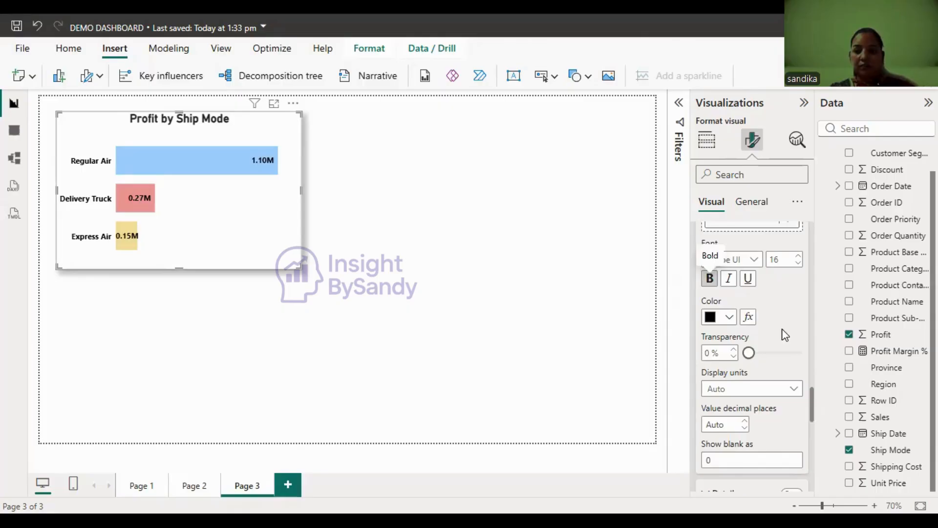
pyautogui.click(403, 253)
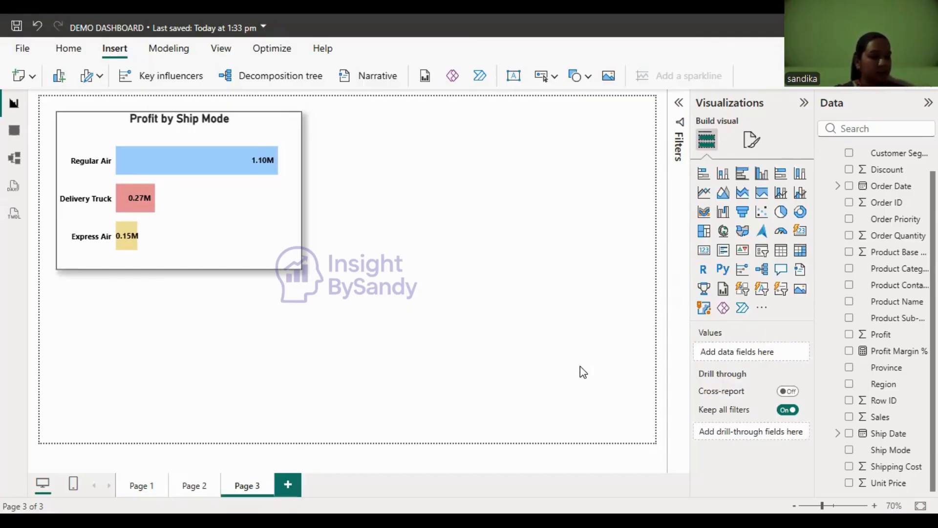
# Step: Insert an empty table visual below the bar chart and deselect it
pyautogui.click(781, 251)
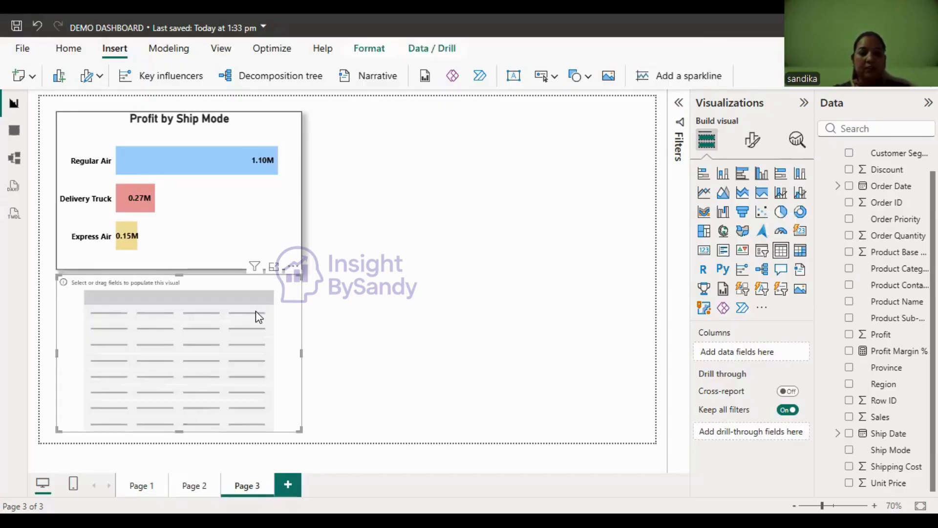
pyautogui.click(541, 291)
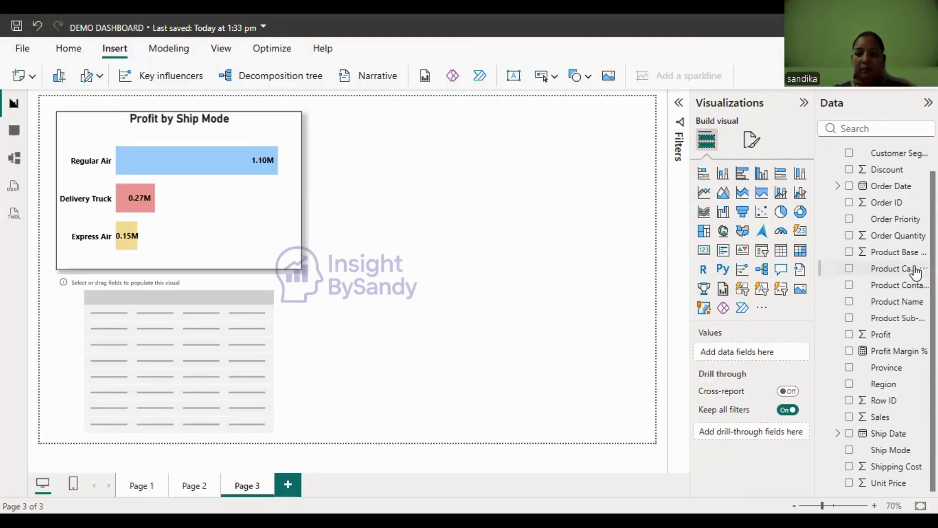
# Step: Create a table beside the bar chart with the Product Category and Product Sub-Category columns
pyautogui.moveTo(915, 271); pyautogui.dragTo(775, 352)
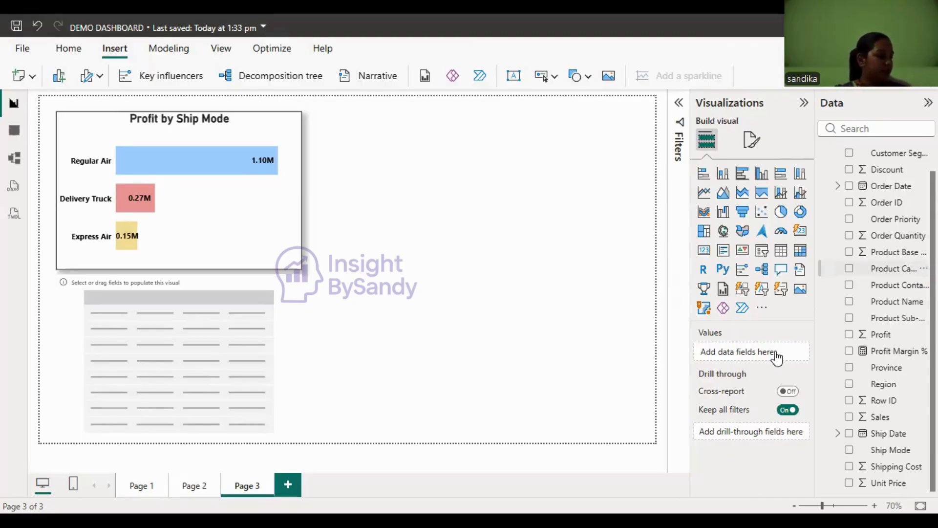
pyautogui.moveTo(777, 358); pyautogui.dragTo(777, 358)
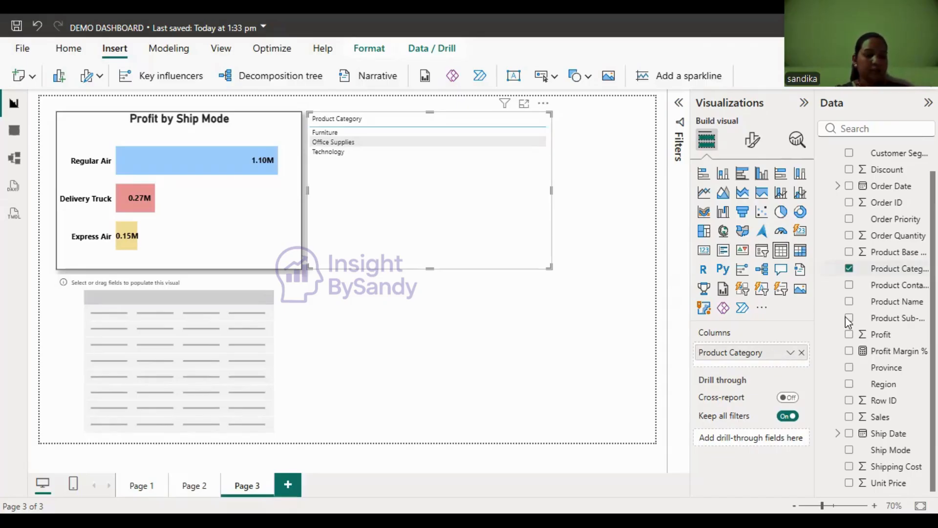
pyautogui.click(903, 318)
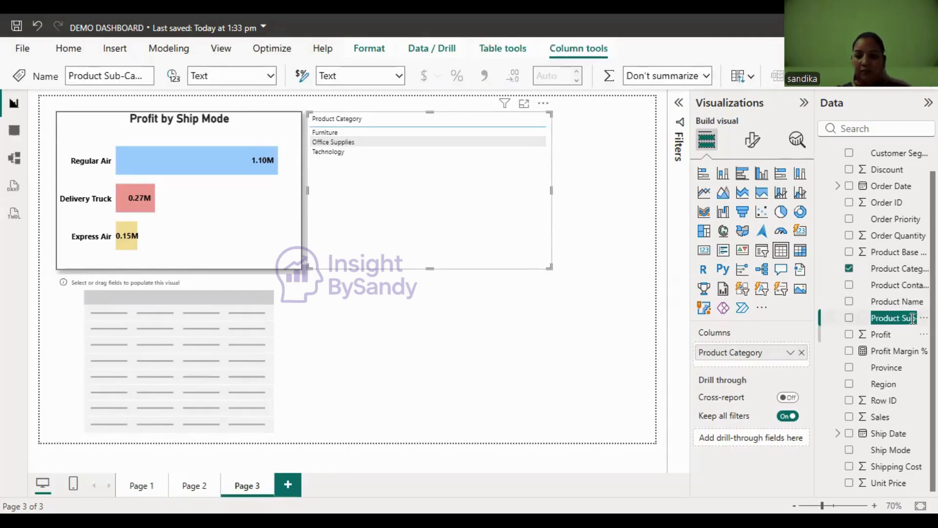
pyautogui.click(849, 319)
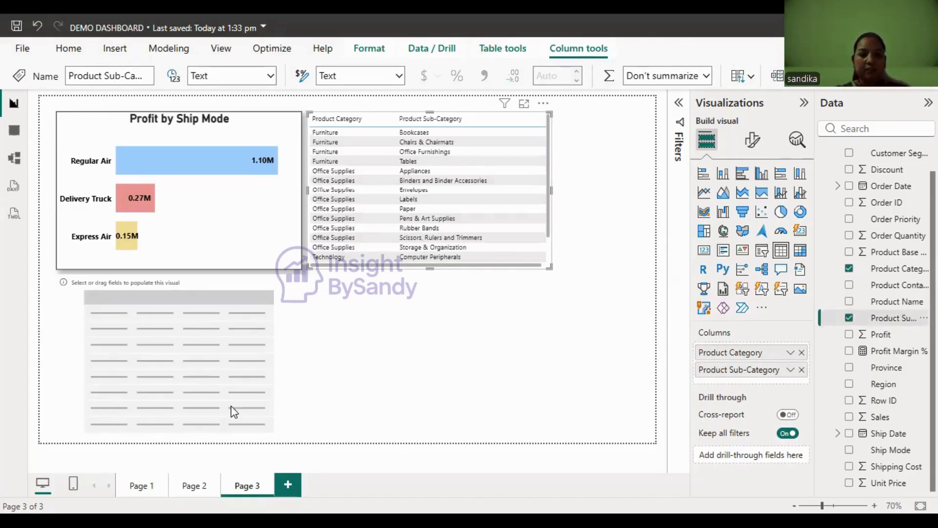
# Step: Delete the empty table visual below the bar chart
pyautogui.click(211, 375)
pyautogui.press('Delete')
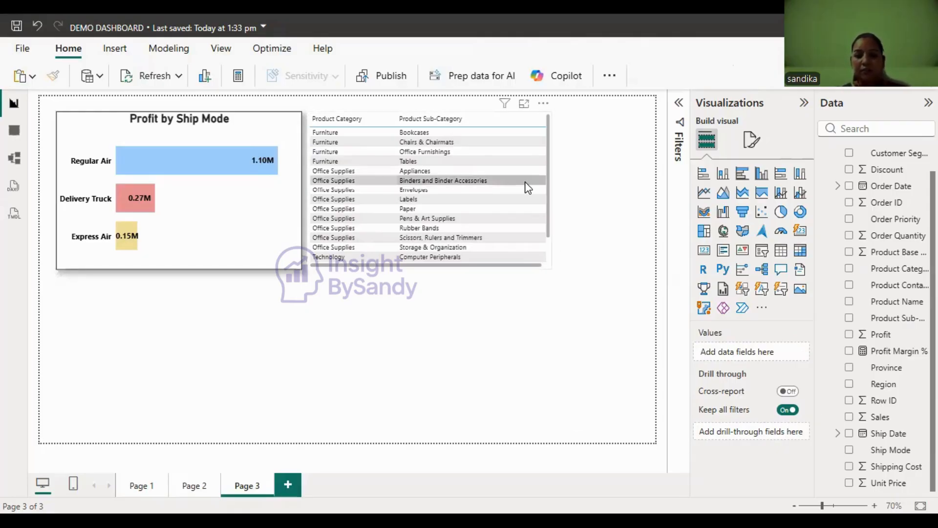
# Step: Cross-filter the bar chart by the Tables and Office Furnishings rows of the table, and clear the selection
pyautogui.click(526, 161)
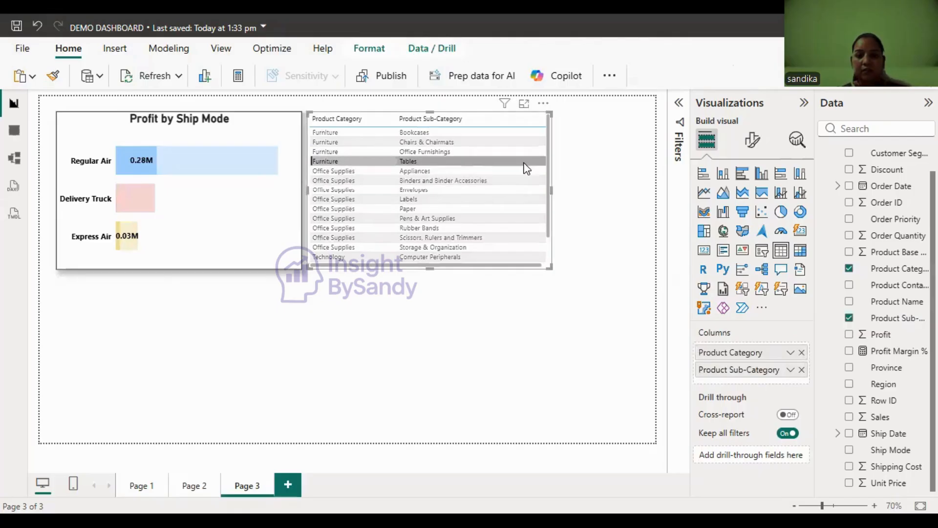
pyautogui.click(521, 152)
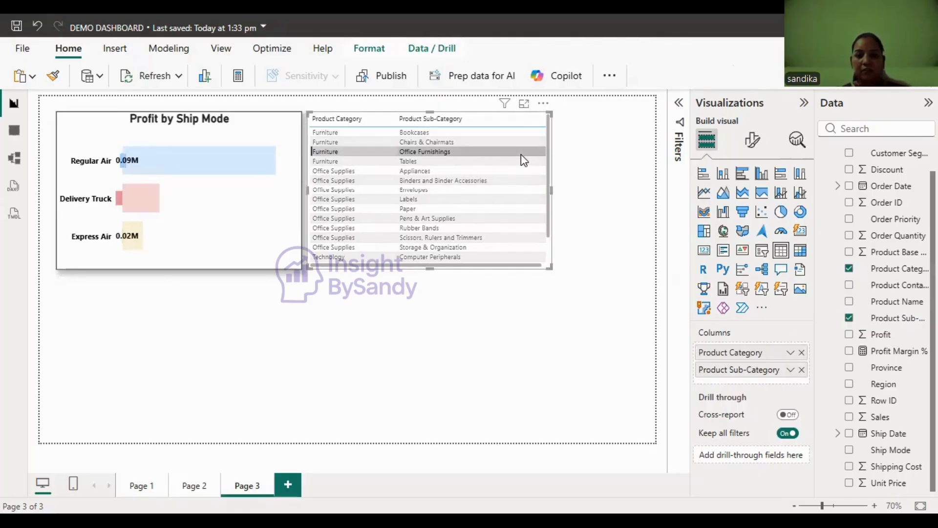
pyautogui.click(521, 154)
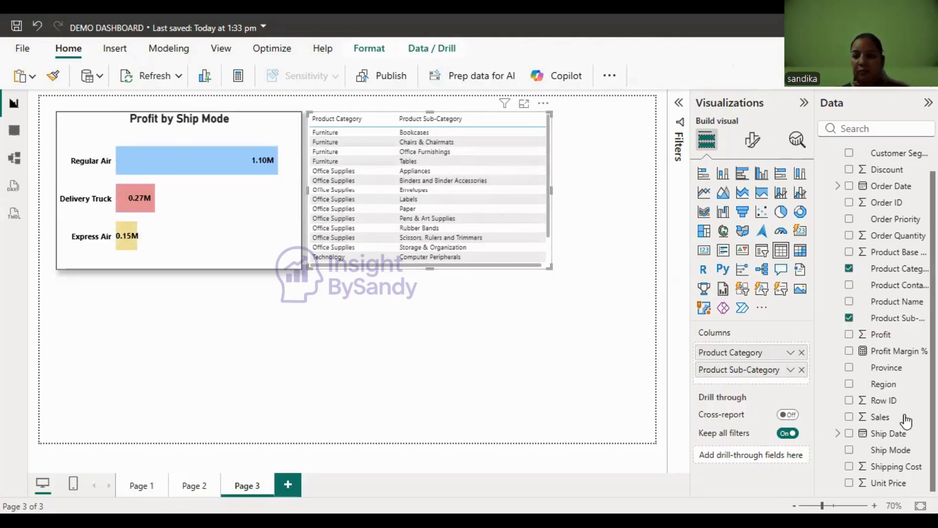
# Step: Add Sales, Profit and Profit Margin % as columns to the product category table
pyautogui.click(883, 419)
pyautogui.moveTo(879, 338); pyautogui.dragTo(756, 403)
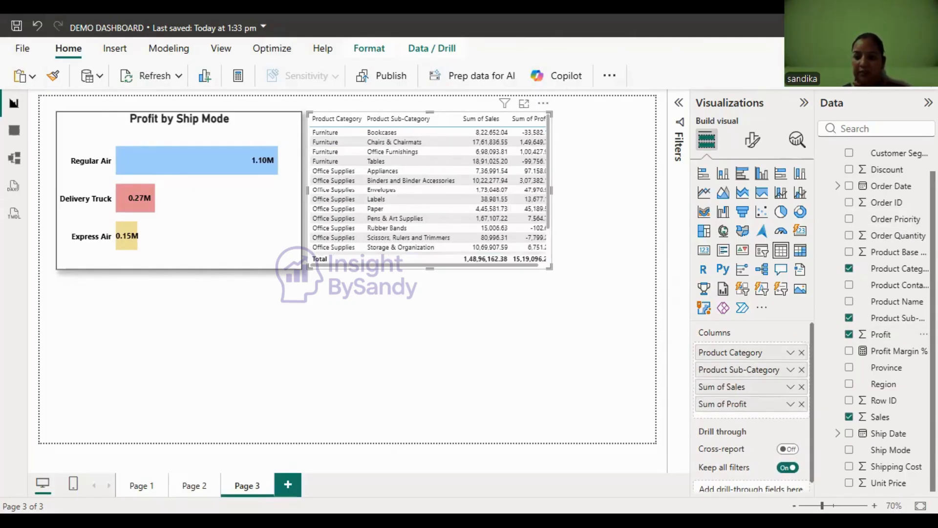
pyautogui.scroll(1, 893, 369)
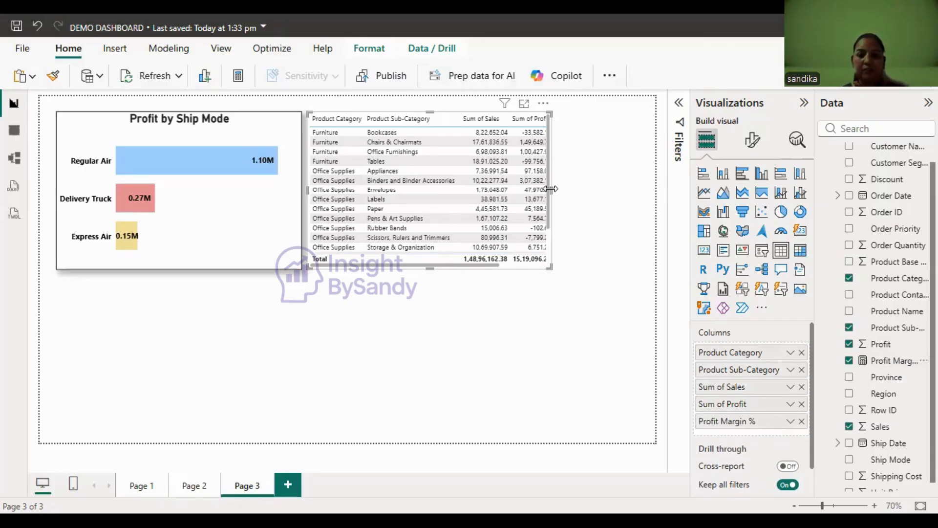
# Step: Widen and lengthen the product category table so that all its columns and rows fit
pyautogui.moveTo(617, 189); pyautogui.dragTo(639, 190)
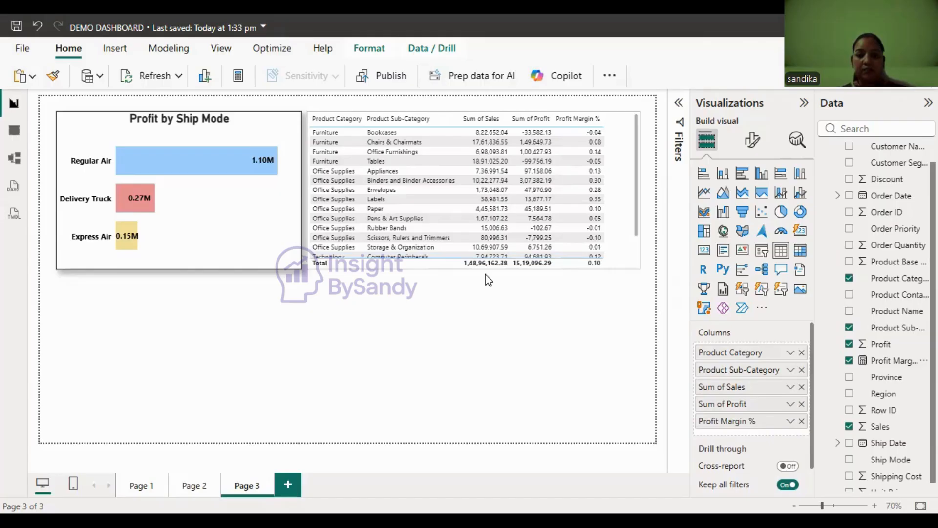
pyautogui.moveTo(475, 264); pyautogui.dragTo(490, 327)
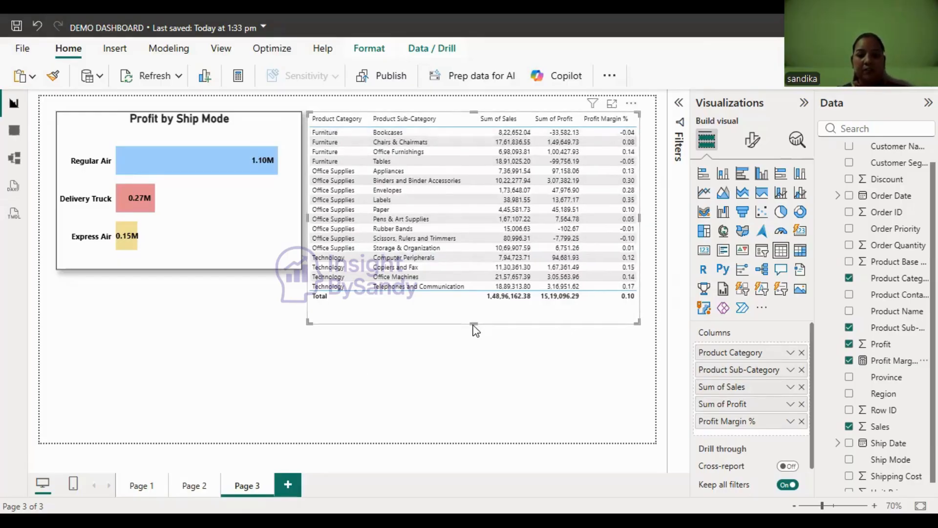
pyautogui.moveTo(467, 313); pyautogui.dragTo(467, 300)
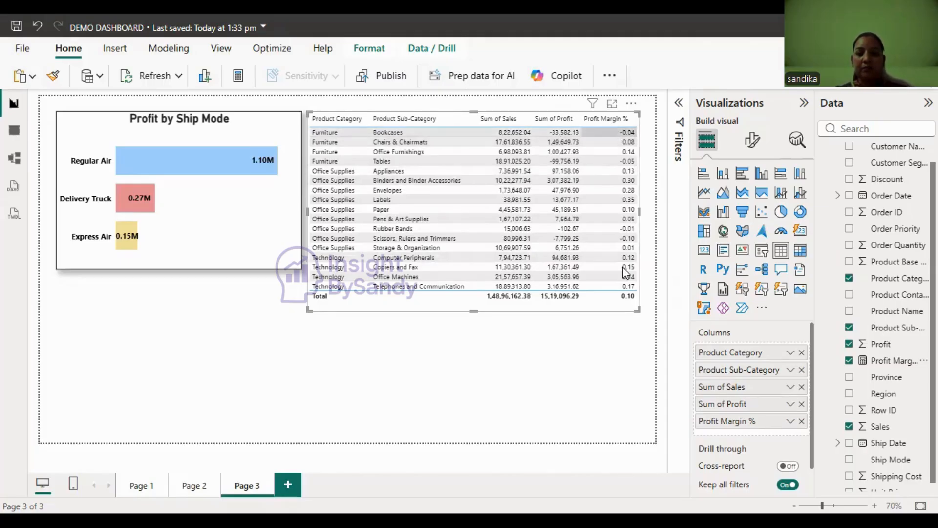
# Step: Try the Minimal style preset on the product category table, and apply the Bold header preset
pyautogui.click(752, 141)
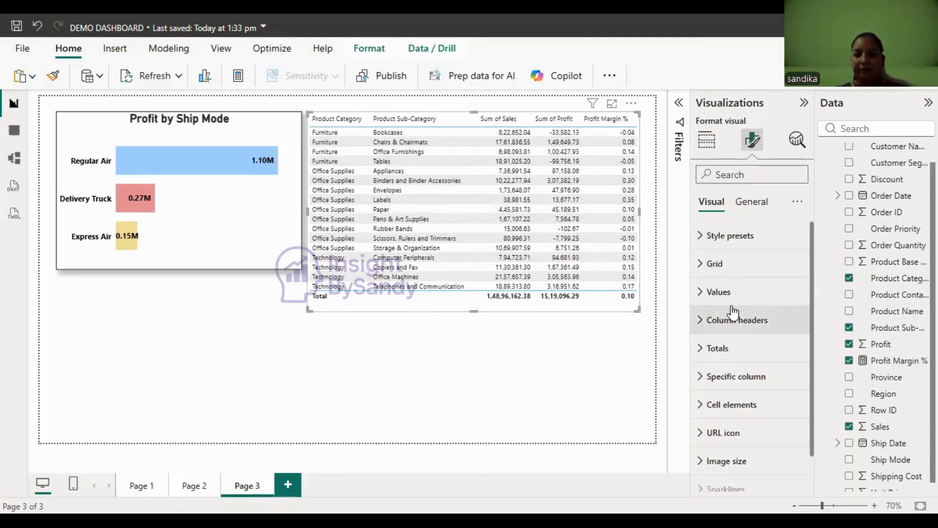
pyautogui.click(736, 235)
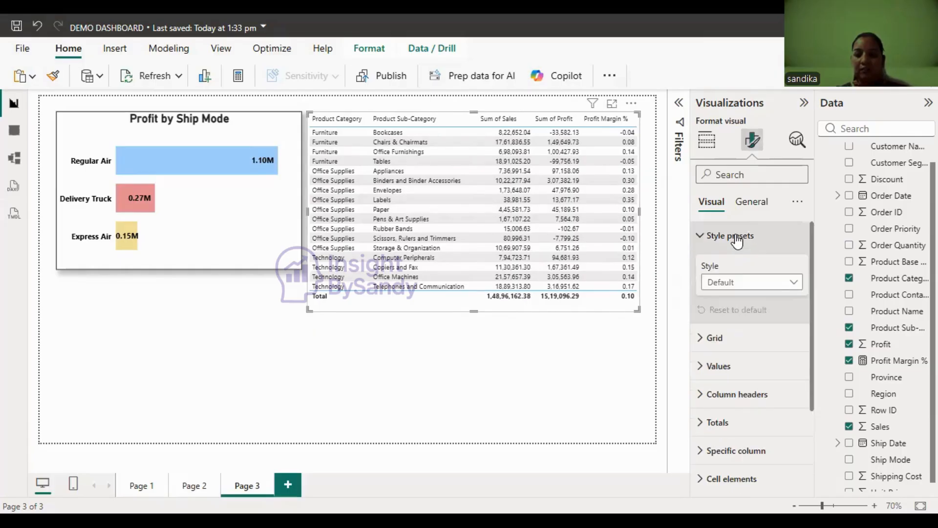
pyautogui.click(780, 283)
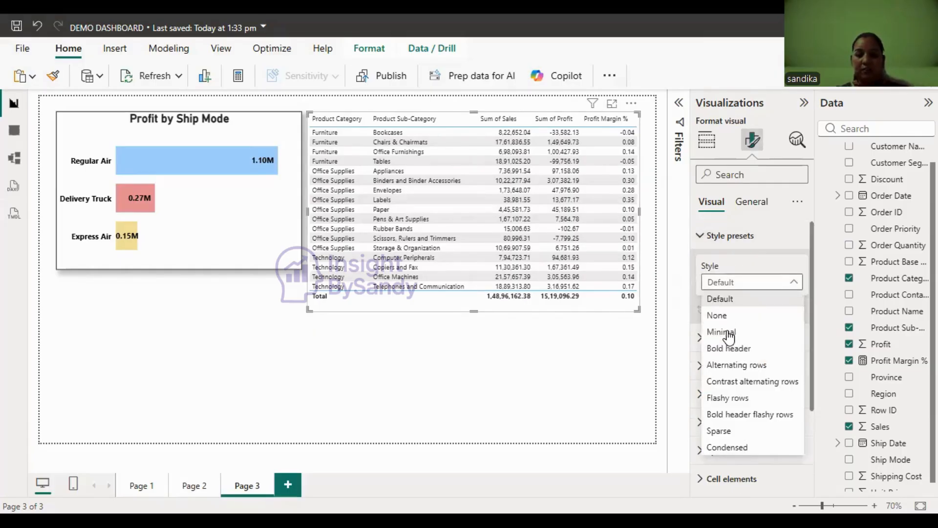
pyautogui.click(729, 333)
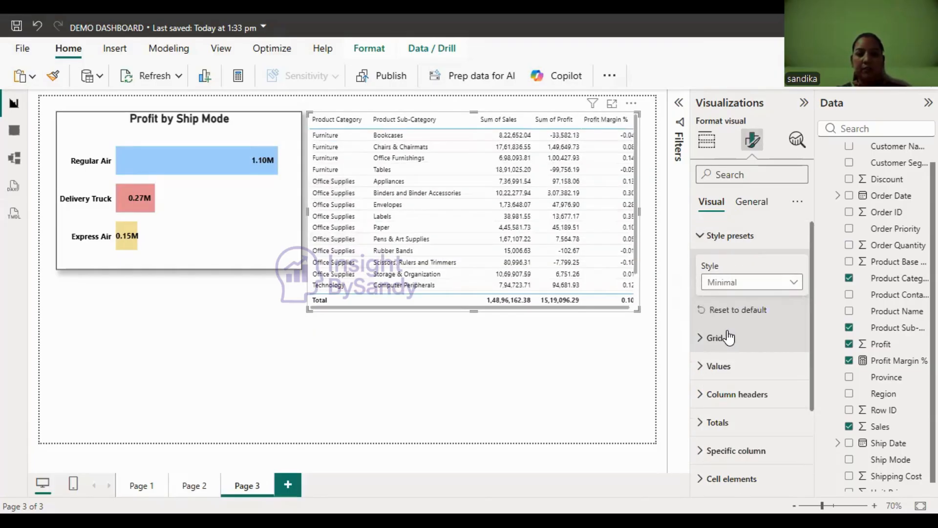
pyautogui.click(793, 285)
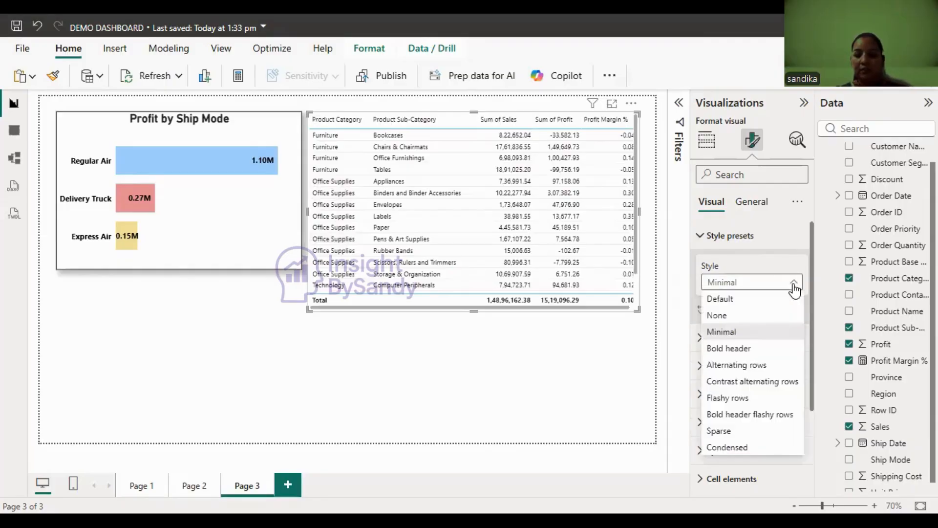
pyautogui.click(732, 349)
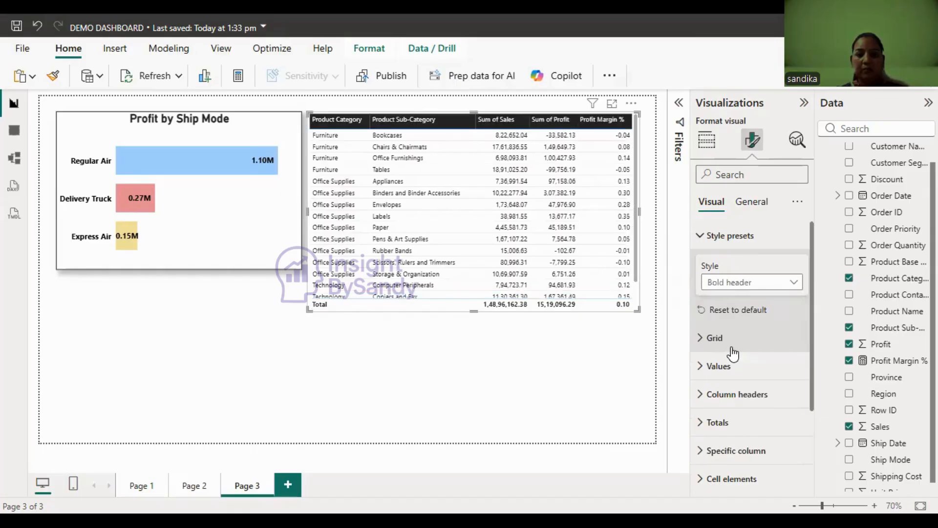
# Step: Extend the height of the restyled table so that every sub-category row fits without scrolling
pyautogui.click(642, 311)
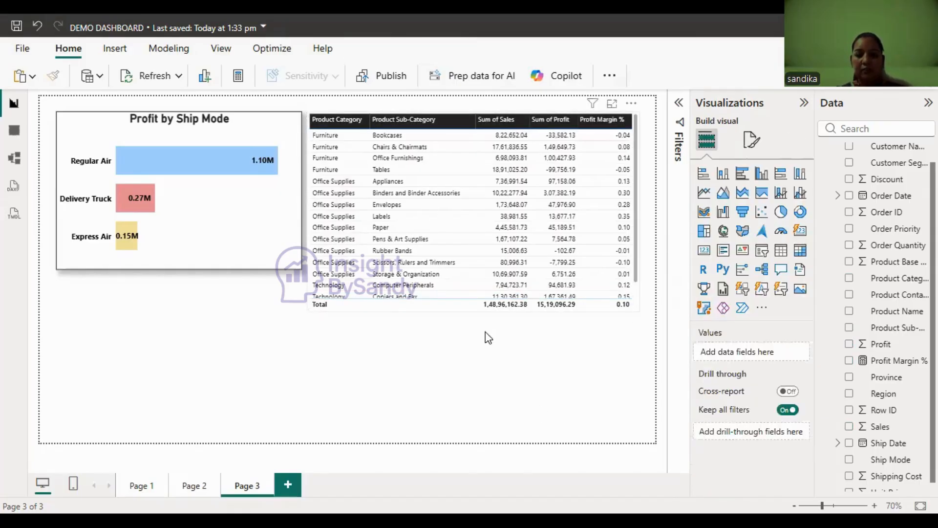
pyautogui.click(435, 288)
pyautogui.moveTo(476, 310); pyautogui.dragTo(478, 336)
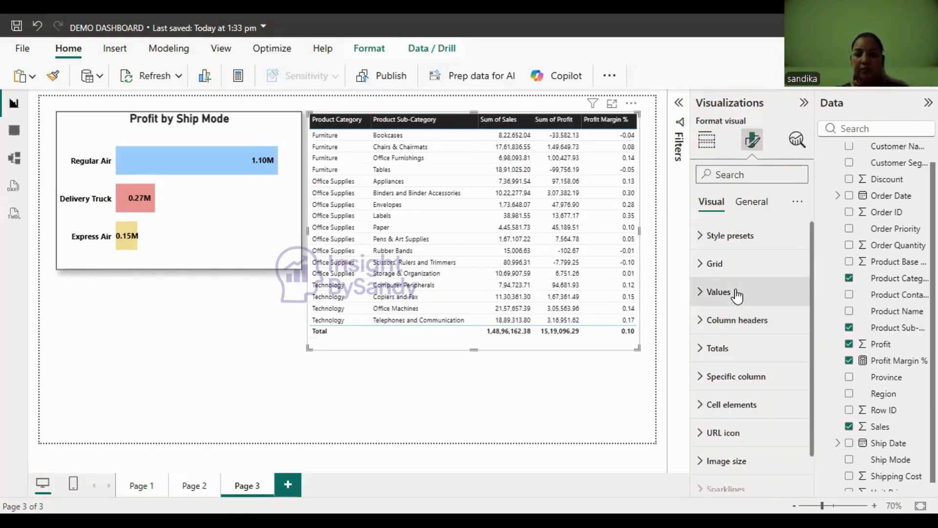
# Step: Set the font size of the table's values to 12
pyautogui.click(737, 295)
pyautogui.click(780, 360)
pyautogui.press('BackSpace')
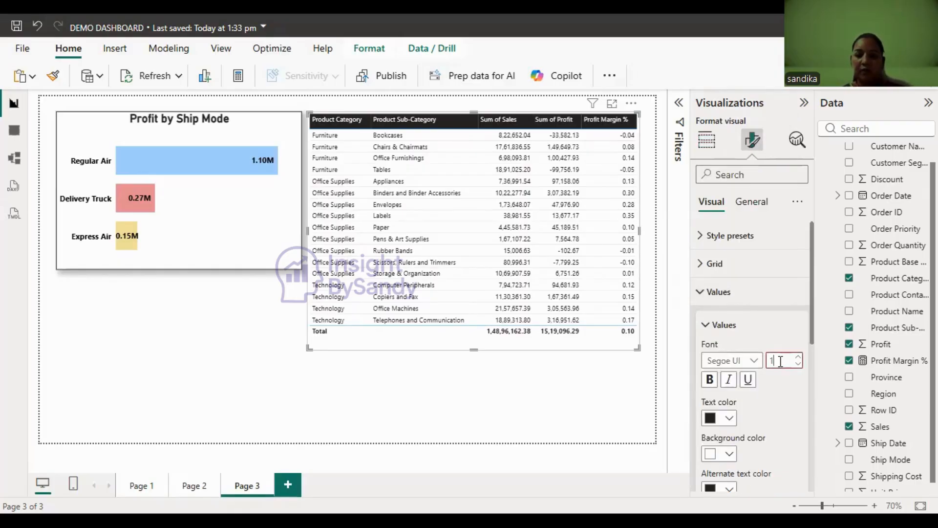
pyautogui.write('2')
pyautogui.press('Return')
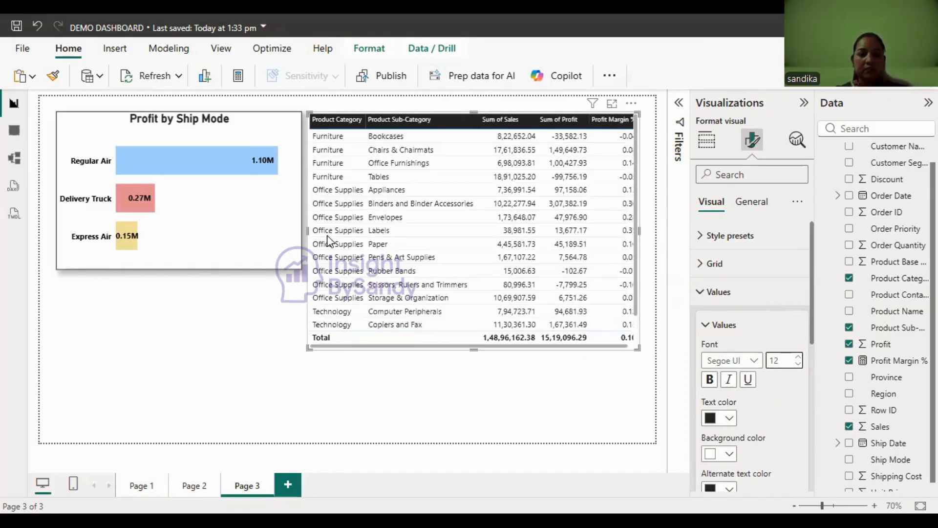
# Step: Shrink the Profit by Ship Mode chart, and shift the table toward it, widened to fit the Profit Margin % column
pyautogui.click(296, 267)
pyautogui.moveTo(296, 267); pyautogui.dragTo(269, 254)
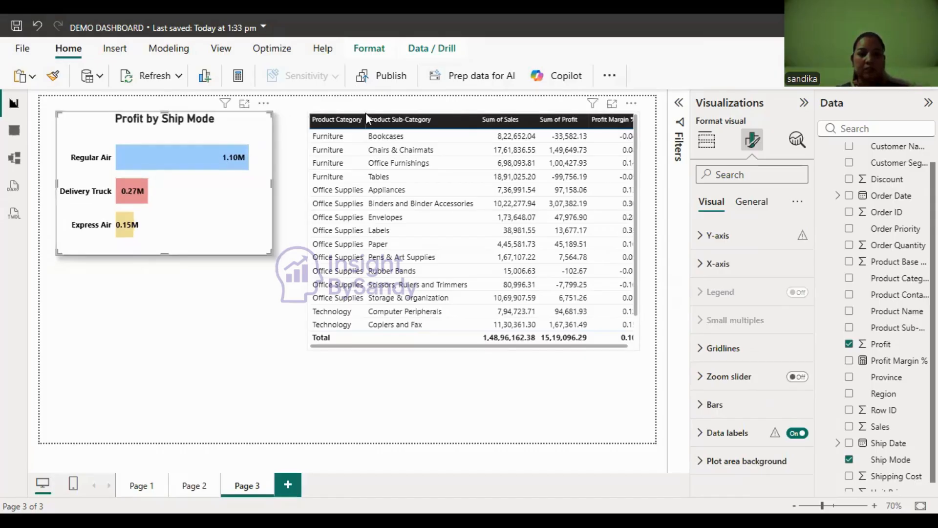
pyautogui.moveTo(365, 113)
pyautogui.mouseDown()
pyautogui.moveTo(332, 111)
pyautogui.moveTo(348, 110)
pyautogui.mouseUp()
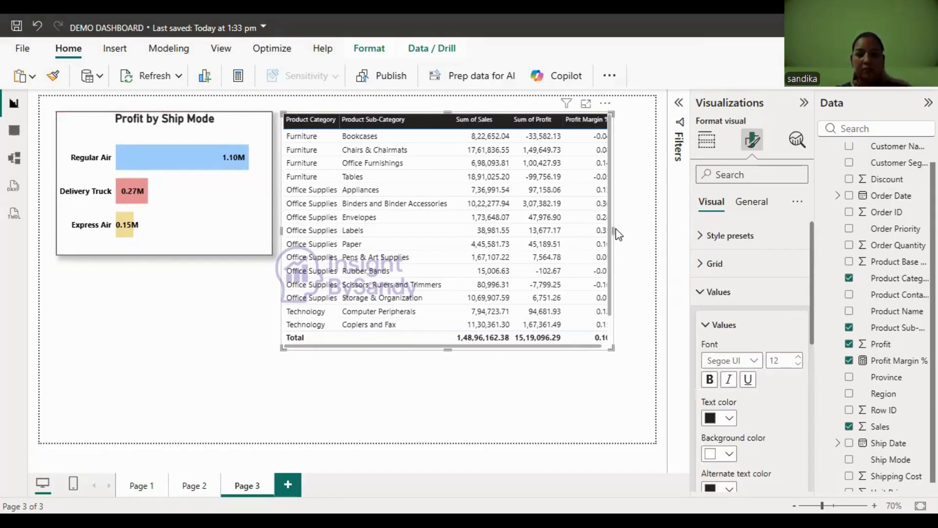
pyautogui.moveTo(612, 232); pyautogui.dragTo(629, 232)
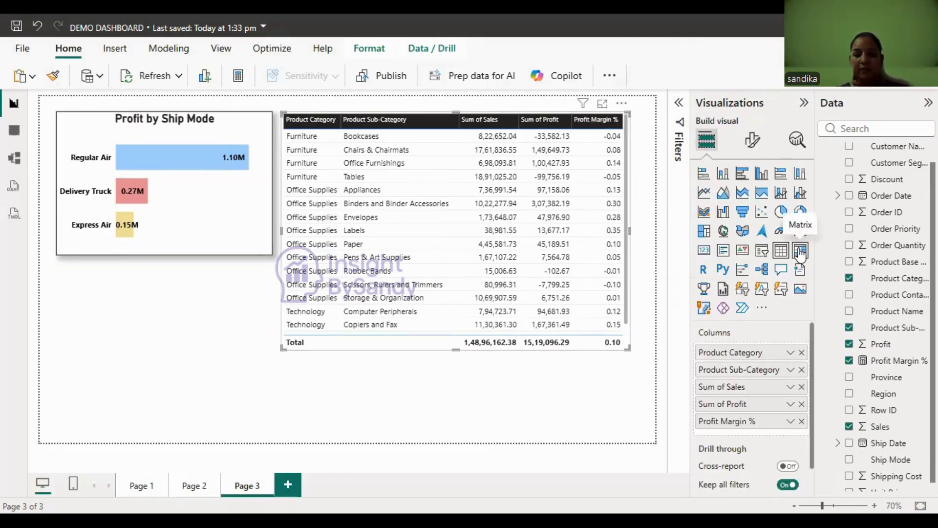
# Step: Try the product category table as a resized matrix visual, and change it back to a table
pyautogui.click(800, 250)
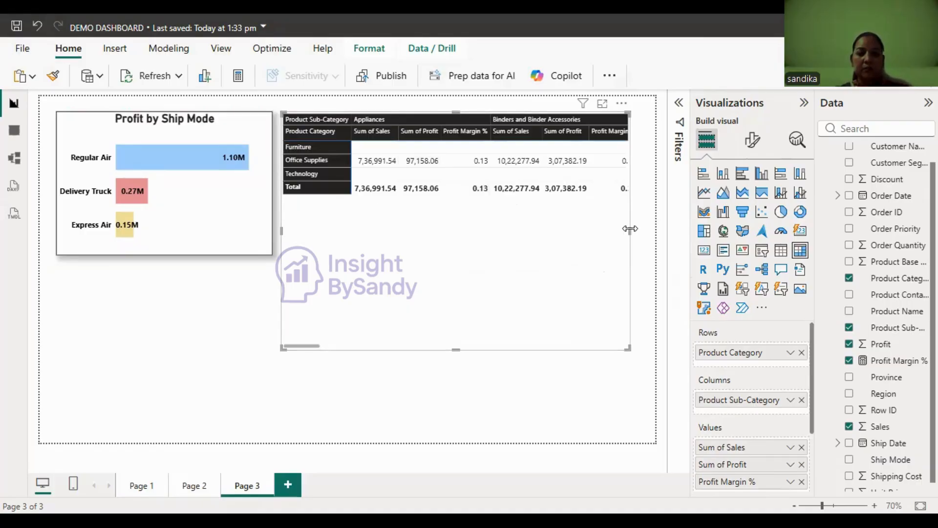
pyautogui.moveTo(629, 227); pyautogui.dragTo(650, 220)
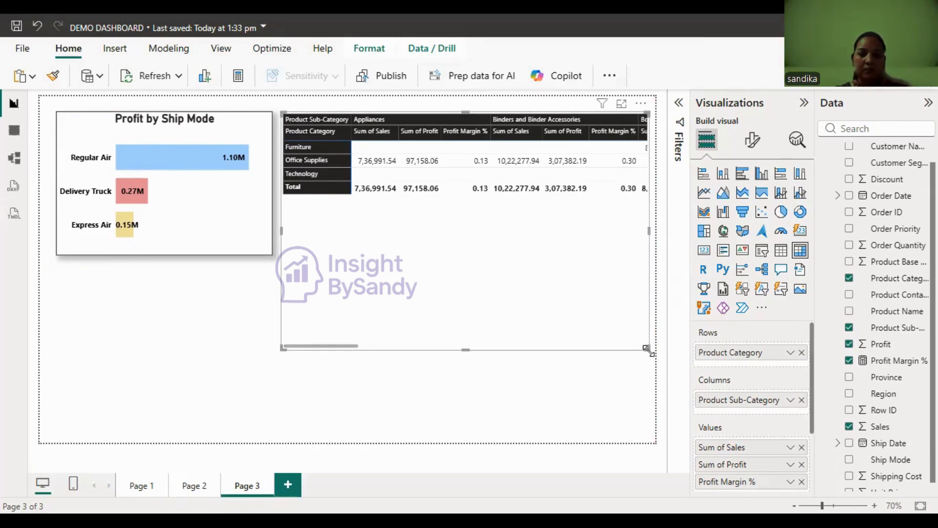
pyautogui.moveTo(649, 350); pyautogui.dragTo(621, 336)
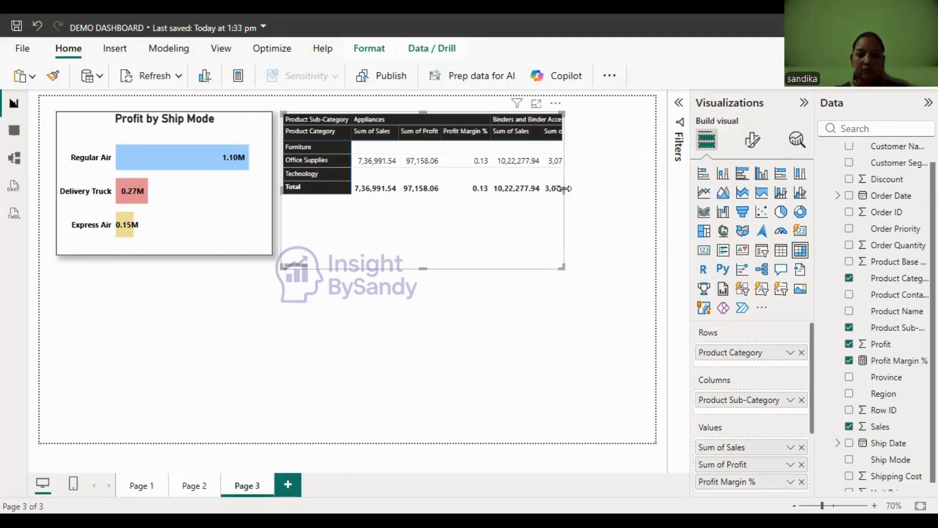
pyautogui.click(781, 251)
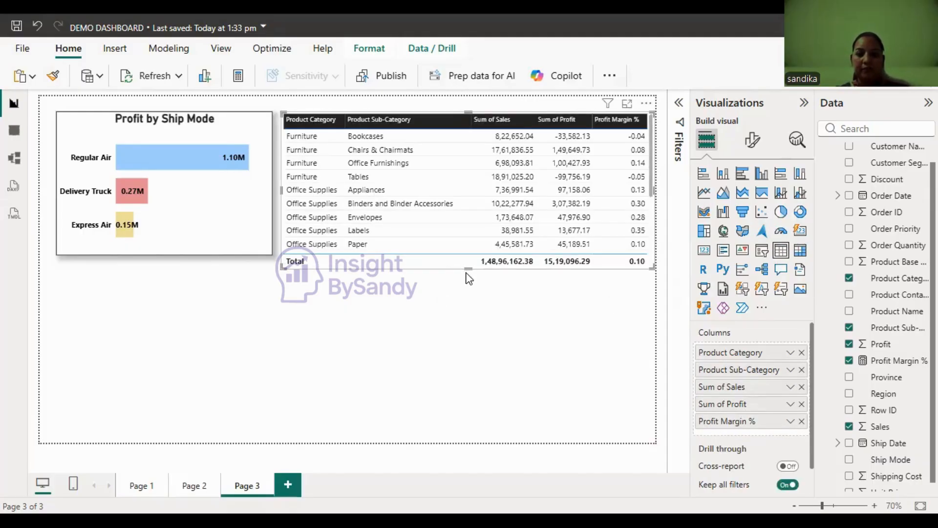
# Step: Stretch the table down to just below its Total row
pyautogui.moveTo(473, 310); pyautogui.dragTo(476, 388)
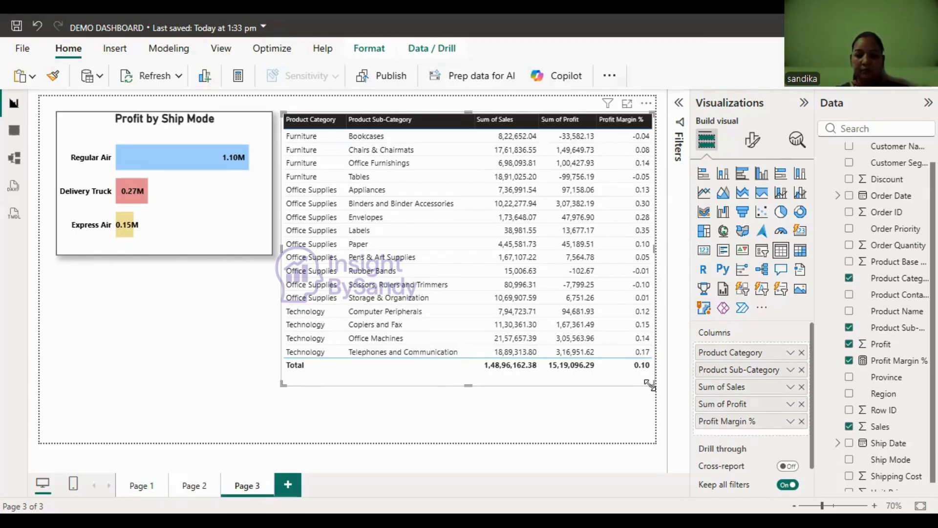
pyautogui.moveTo(650, 384); pyautogui.dragTo(652, 378)
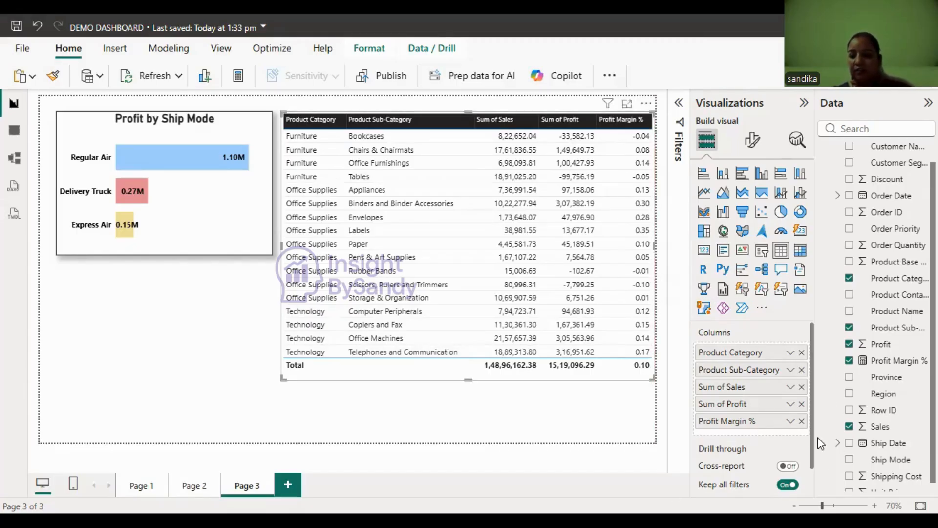
pyautogui.rightClick(778, 357)
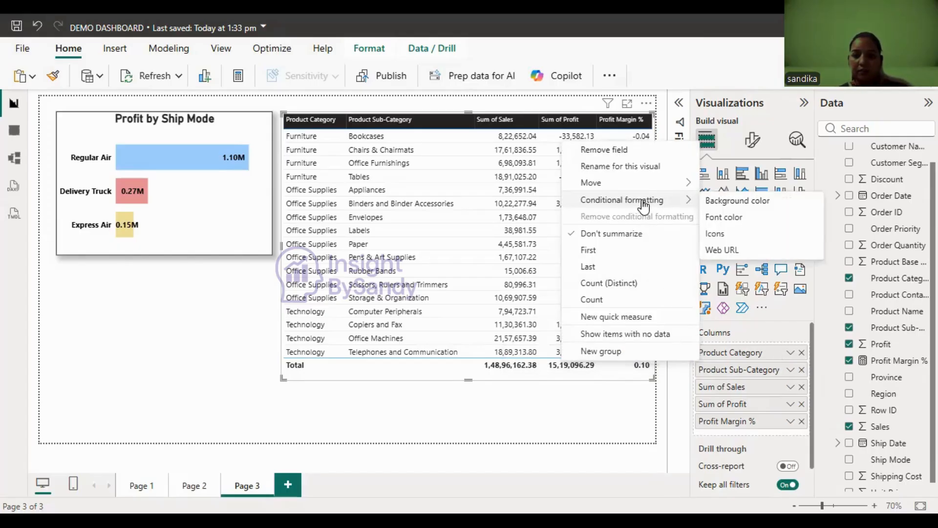
pyautogui.moveTo(645, 202)
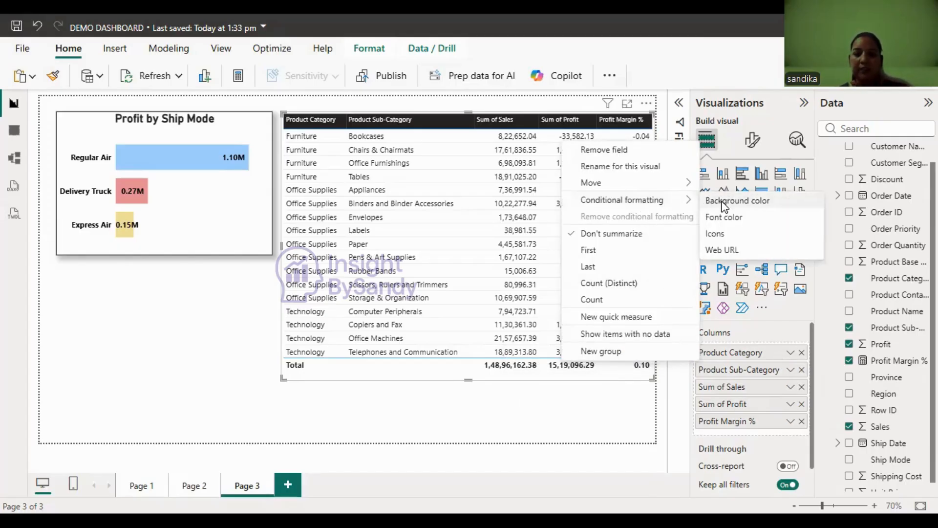
pyautogui.click(522, 303)
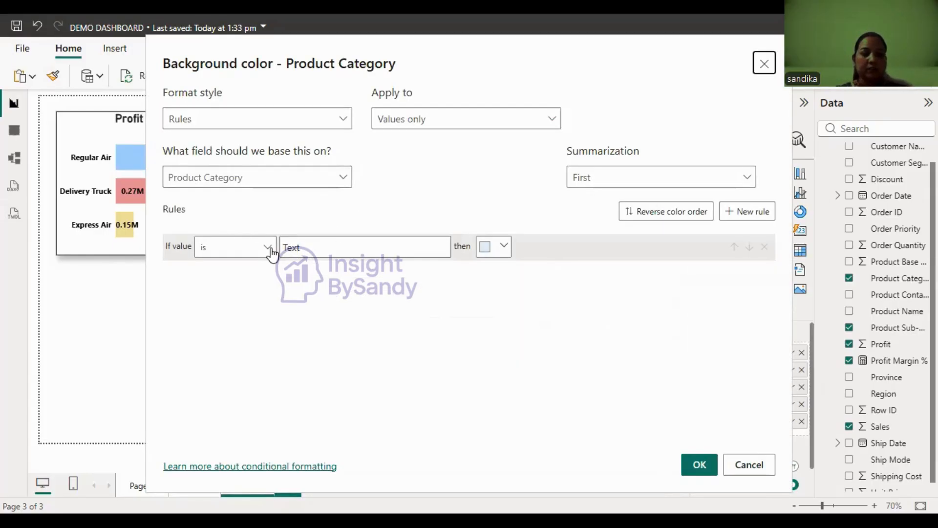
pyautogui.click(367, 249)
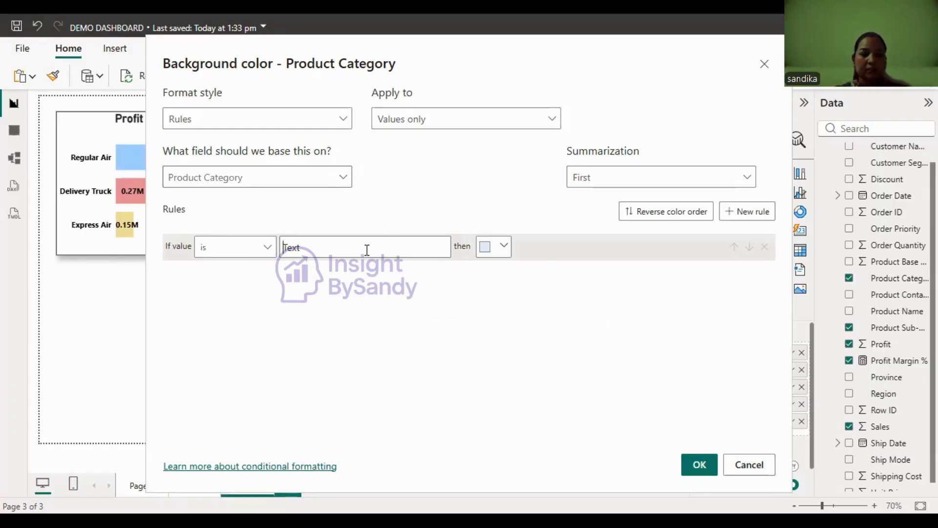
pyautogui.click(268, 247)
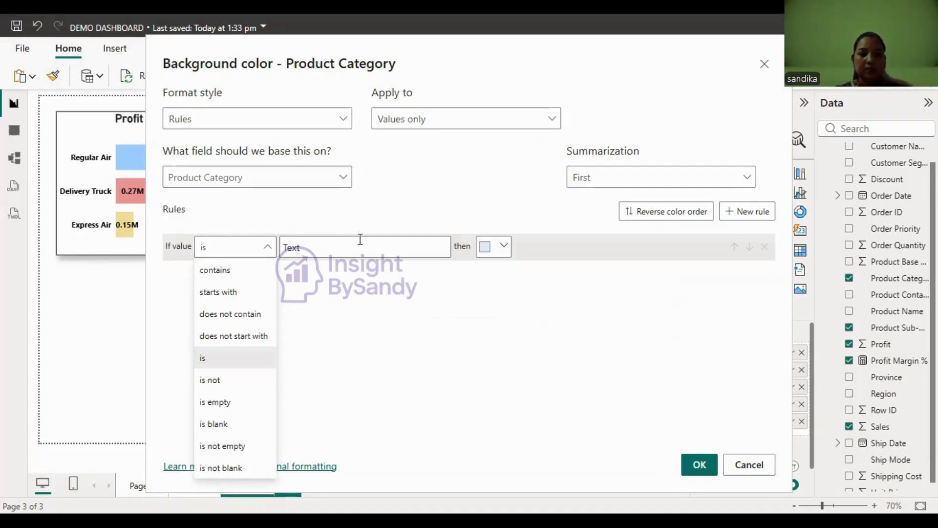
pyautogui.click(345, 177)
pyautogui.click(344, 177)
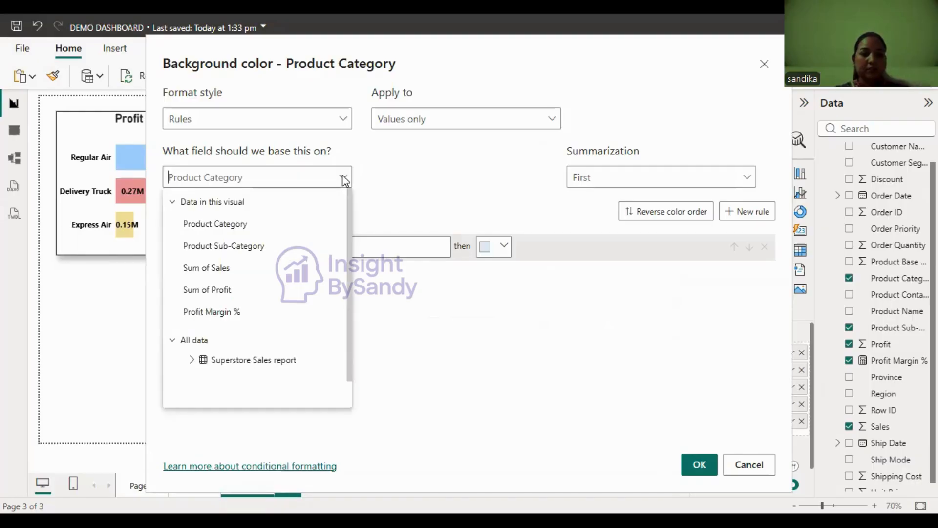
pyautogui.click(384, 184)
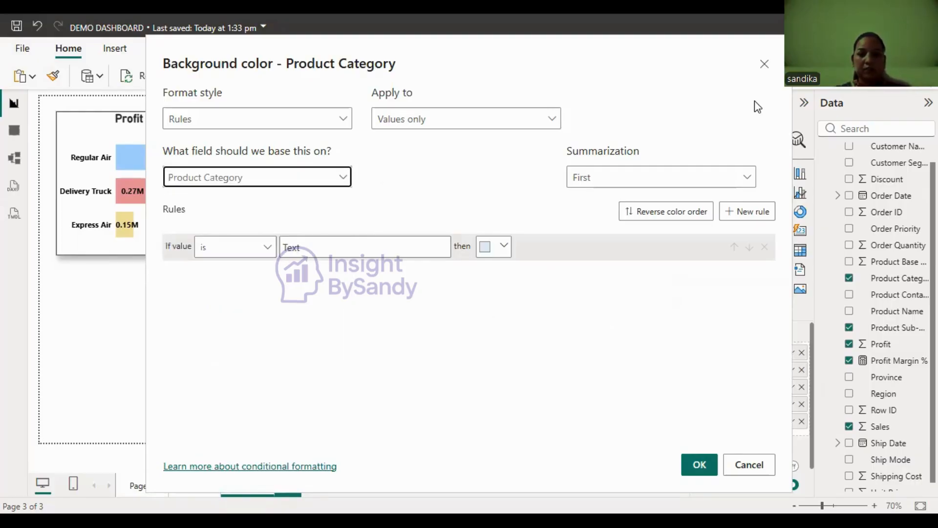
pyautogui.click(766, 64)
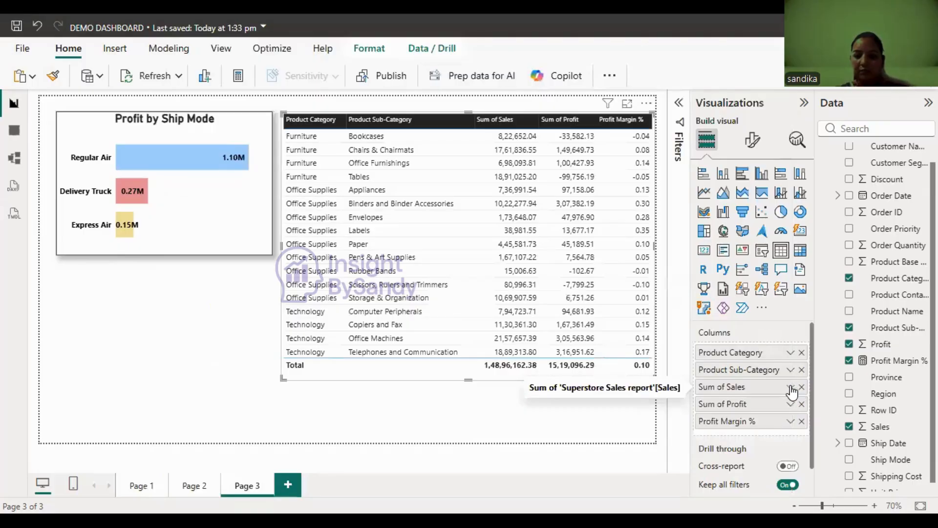
# Step: Add a gradient background color to the table's Sum of Sales values, with a custom green for the highest value
pyautogui.click(790, 387)
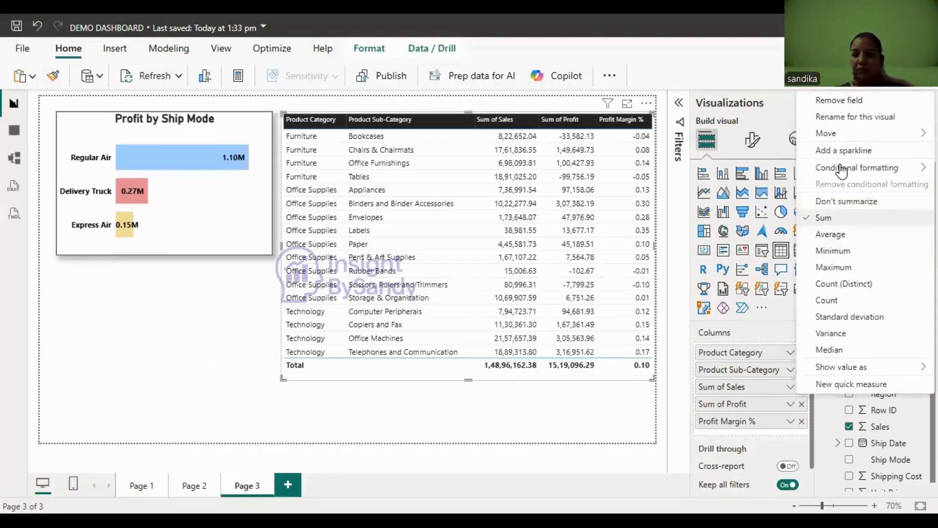
pyautogui.moveTo(841, 168)
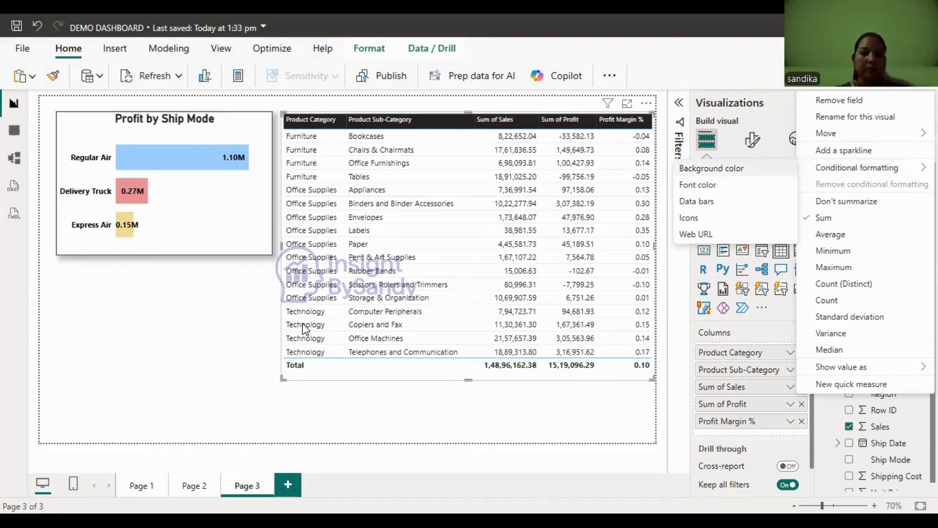
pyautogui.click(741, 171)
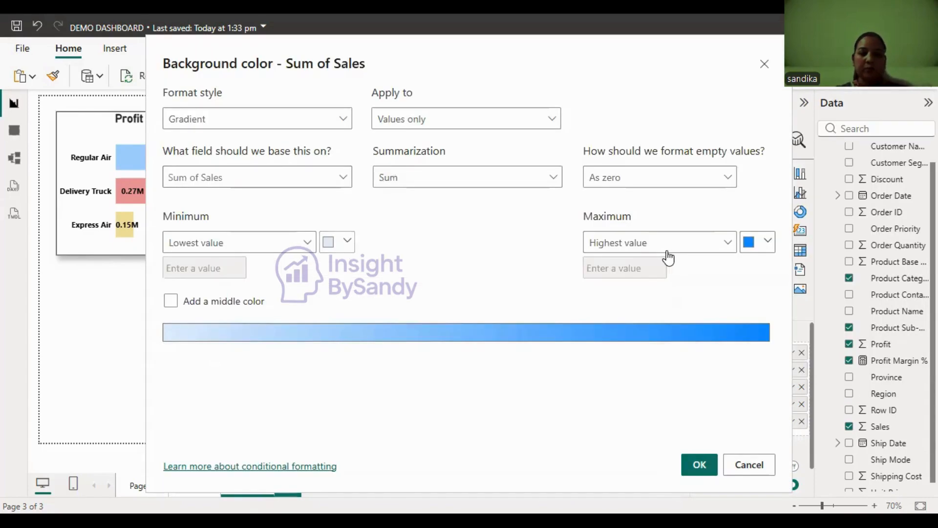
pyautogui.click(347, 243)
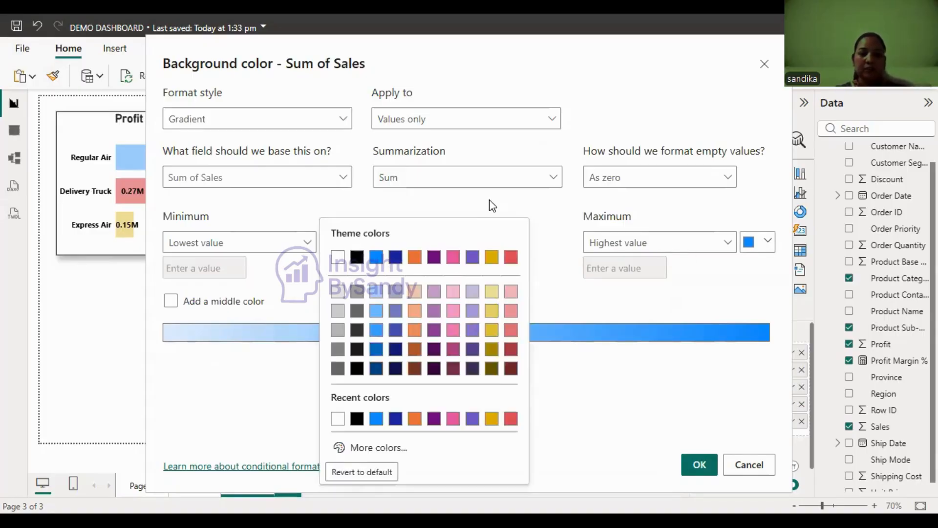
pyautogui.click(768, 241)
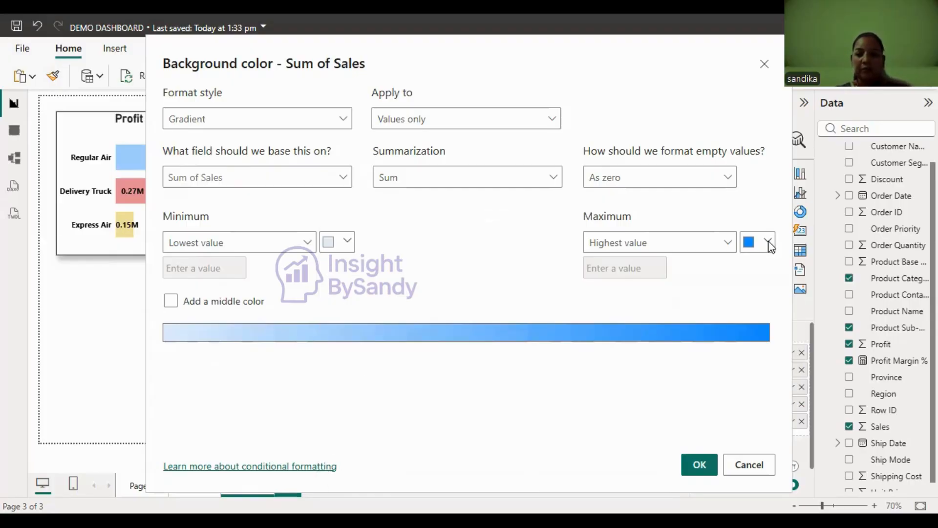
pyautogui.click(768, 243)
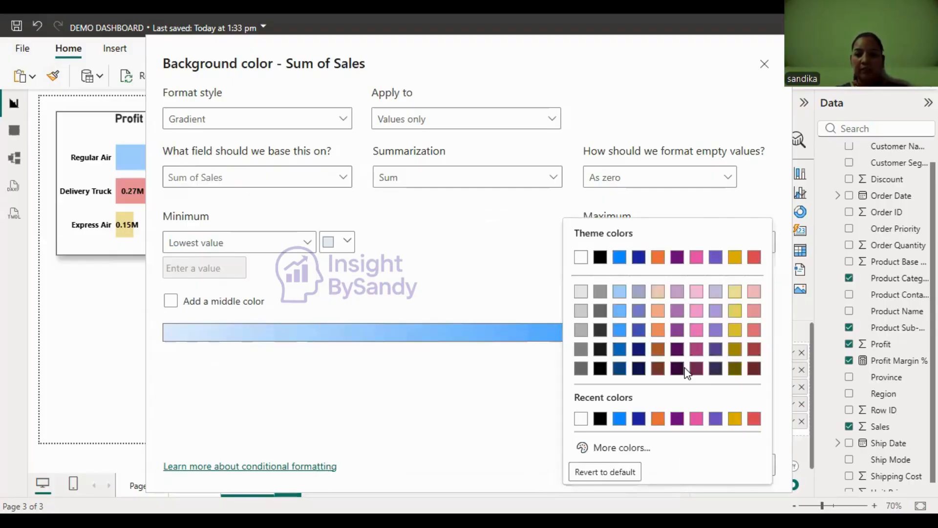
pyautogui.click(613, 447)
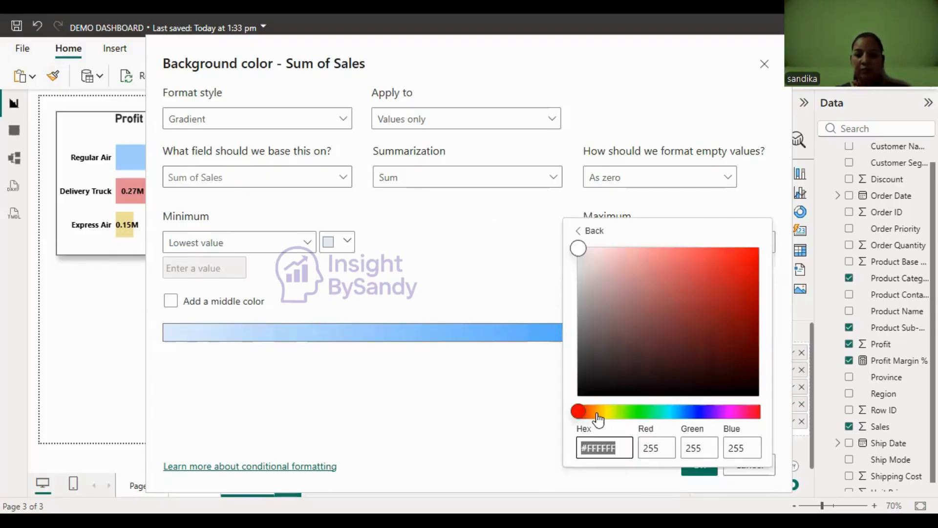
pyautogui.click(646, 414)
pyautogui.click(729, 274)
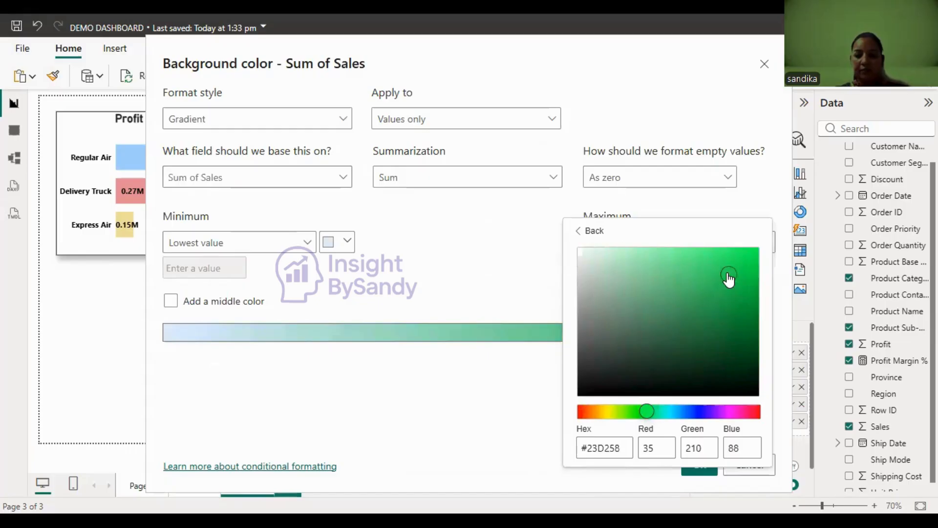
pyautogui.click(499, 253)
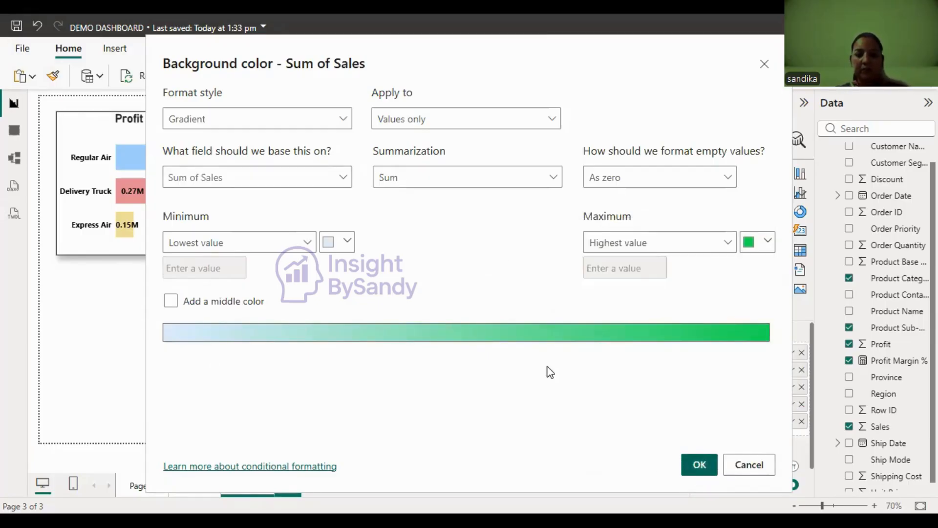
# Step: Set the lowest-value color of the Sum of Sales gradient to blue and apply the formatting
pyautogui.click(346, 241)
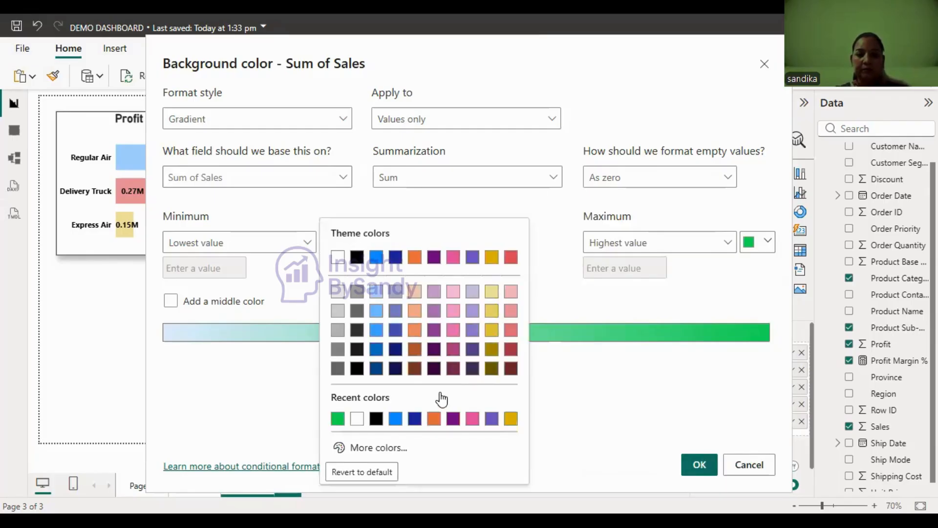
pyautogui.click(397, 418)
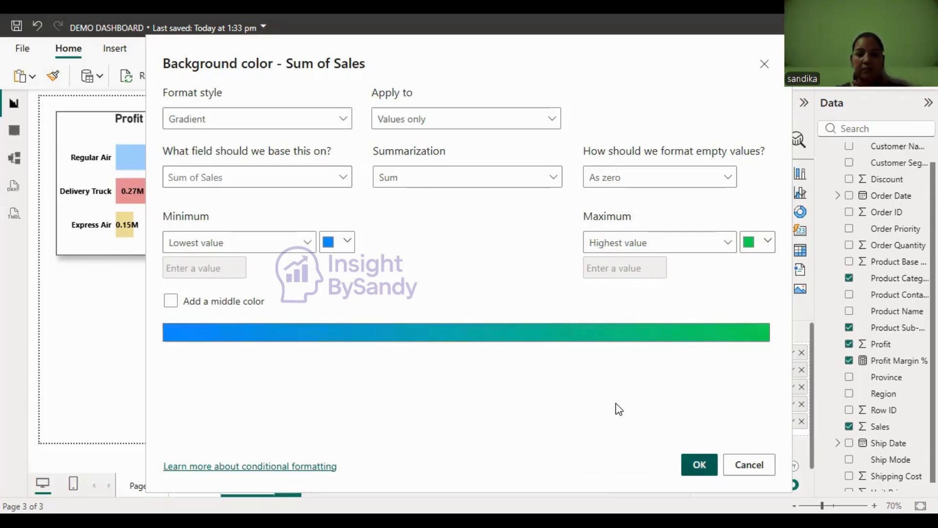
pyautogui.press('Return')
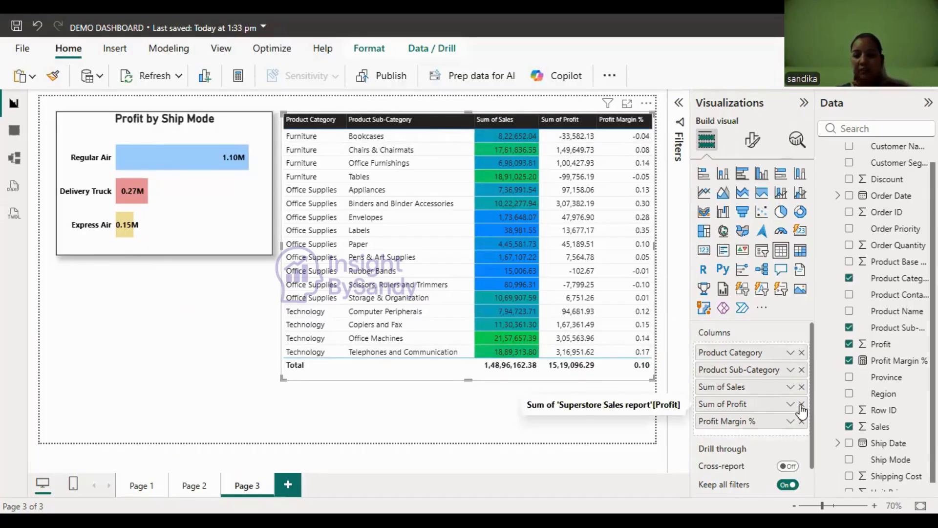
# Step: Reopen the Sum of Sales background formatting and change the lowest-value color to light blue
pyautogui.click(790, 387)
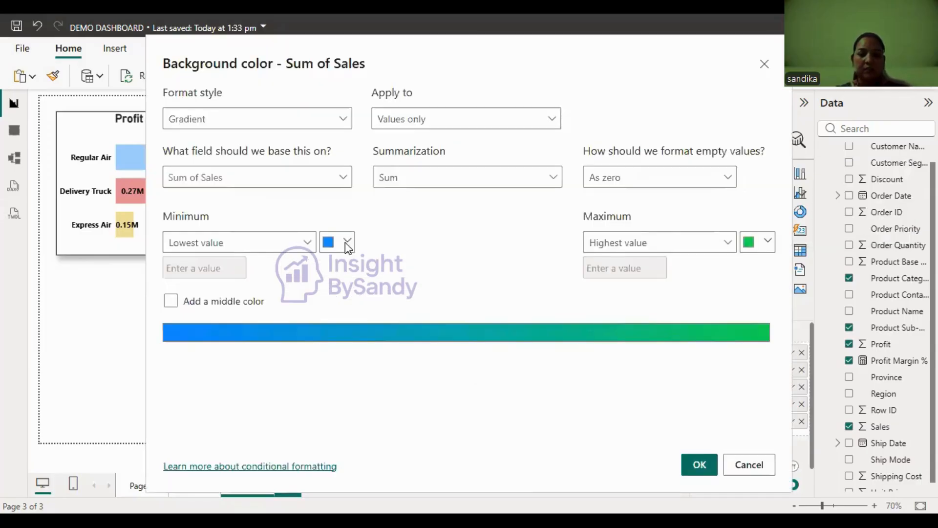
pyautogui.click(346, 242)
pyautogui.click(376, 291)
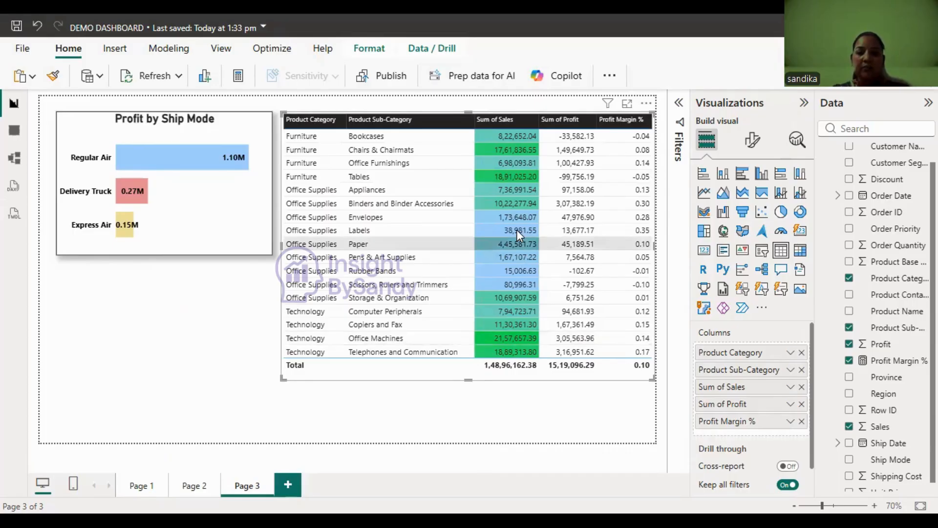
# Step: Add a gradient background color to the Sum of Profit values, with red for the highest value
pyautogui.click(789, 403)
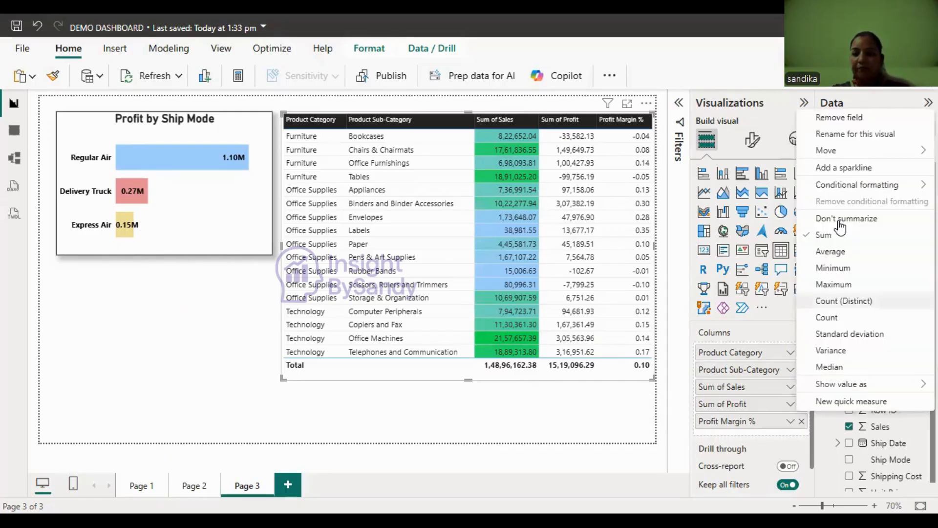
pyautogui.click(846, 185)
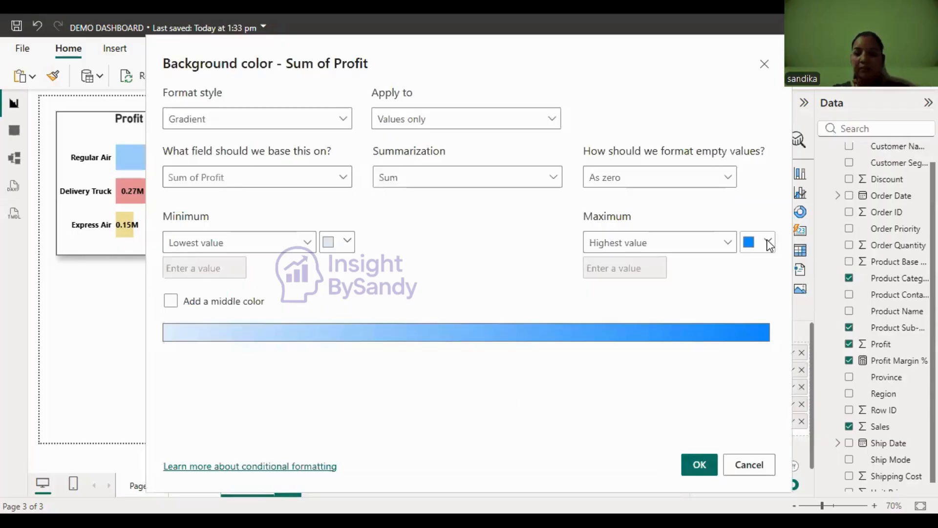
pyautogui.click(766, 243)
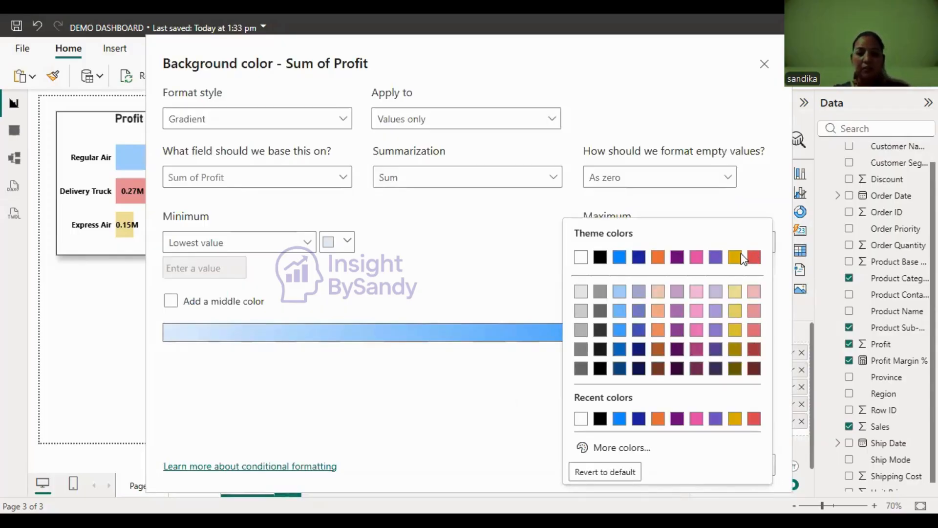
pyautogui.click(753, 257)
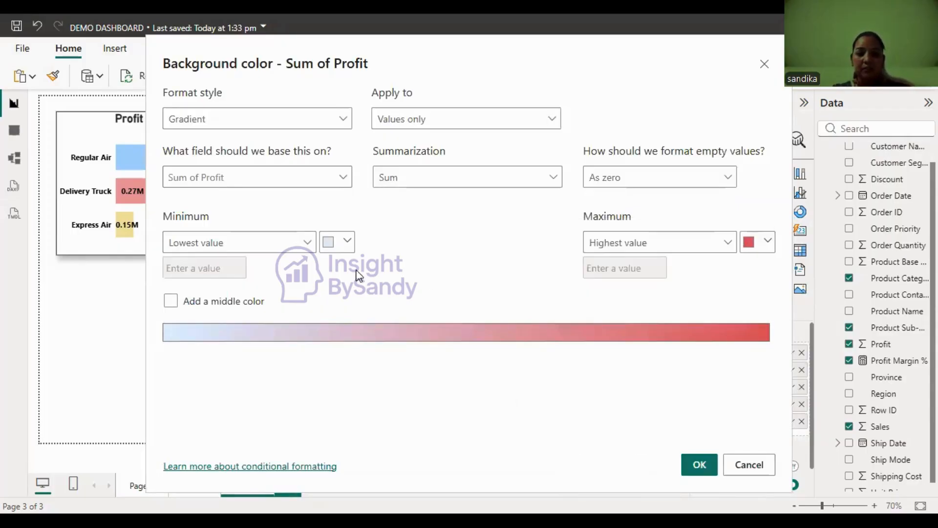
pyautogui.click(700, 465)
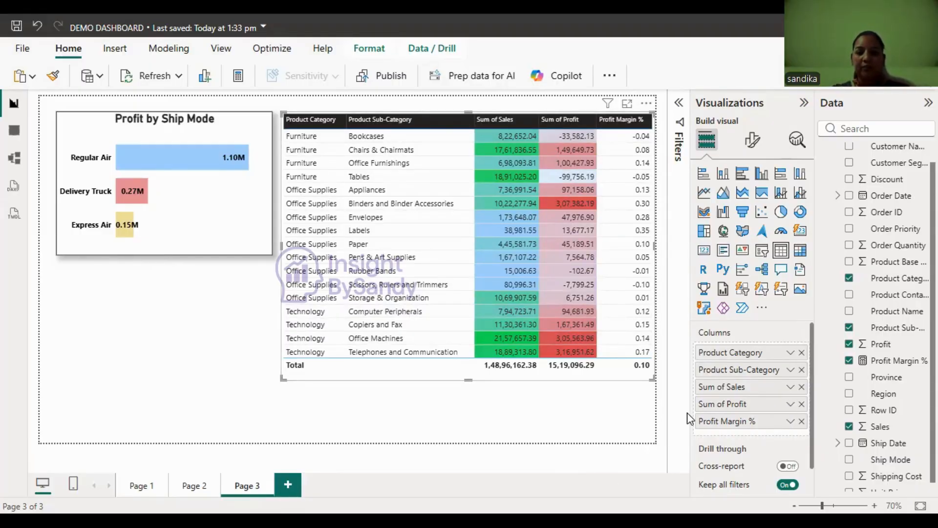
# Step: Insert an empty treemap visual below the Profit by Ship Mode chart
pyautogui.click(243, 336)
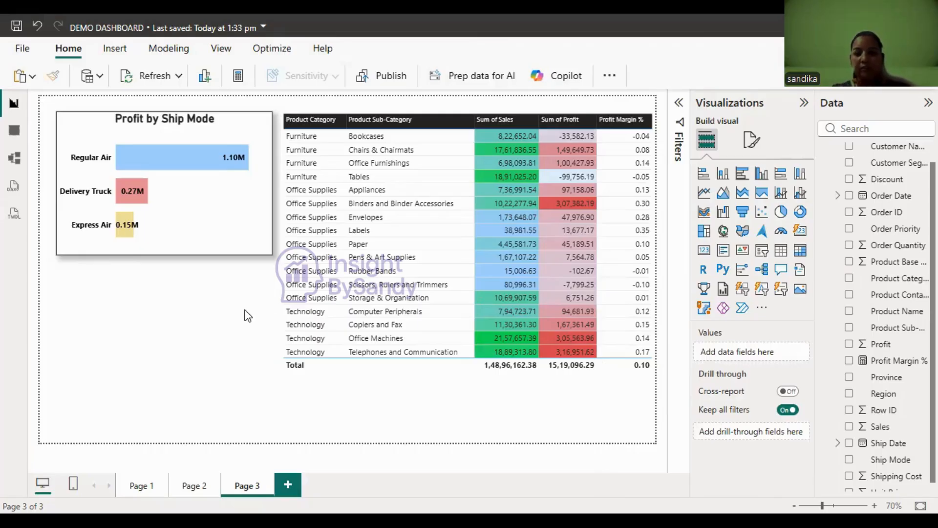
pyautogui.click(703, 232)
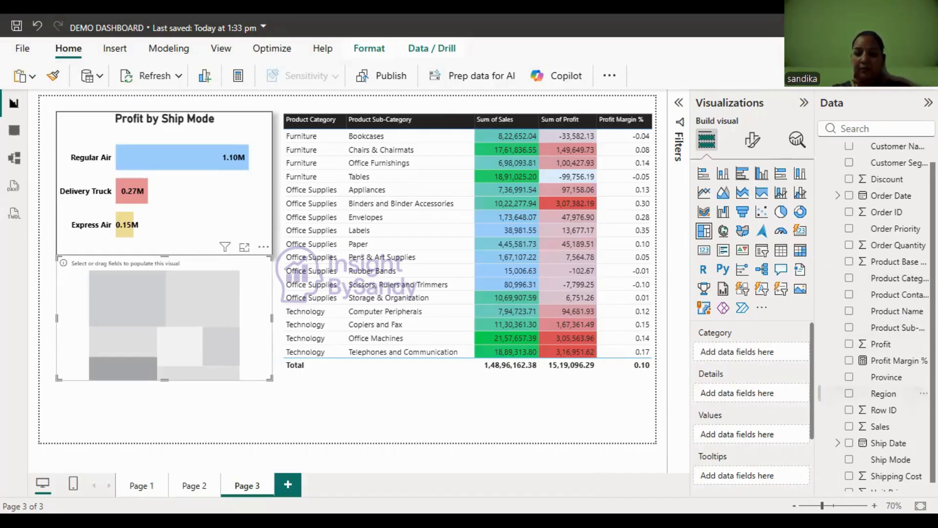
pyautogui.scroll(-1, 909, 393)
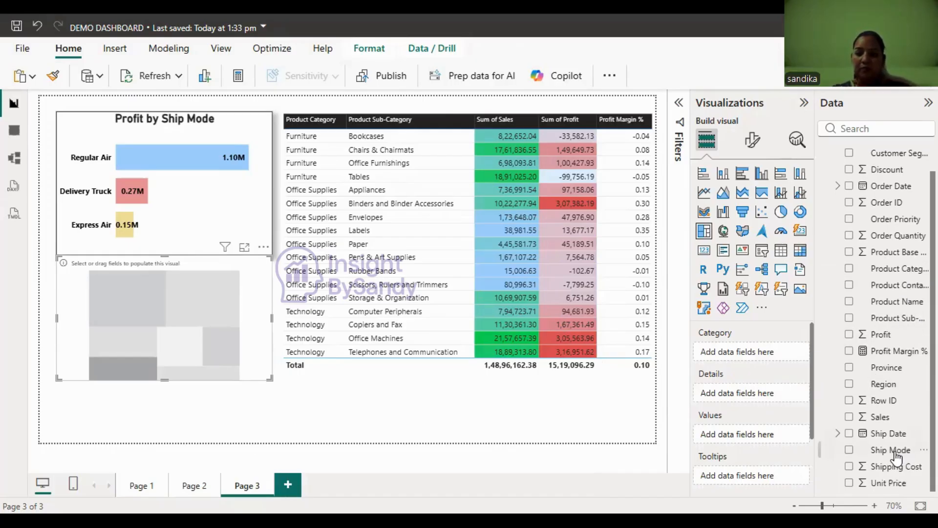
pyautogui.moveTo(896, 456); pyautogui.dragTo(773, 359)
pyautogui.click(802, 353)
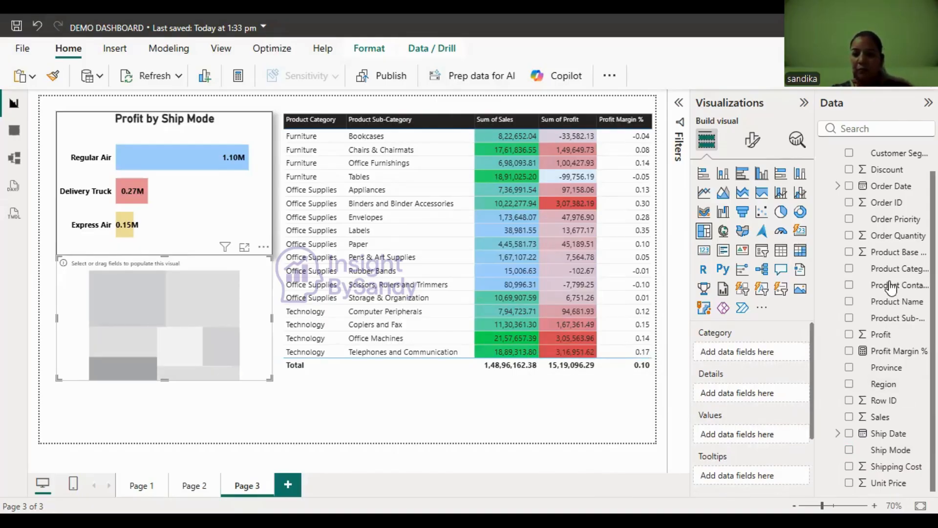
# Step: Populate the treemap with Product Container as category and Profit as values, and shift it slightly down from the bar chart
pyautogui.moveTo(885, 291); pyautogui.dragTo(760, 352)
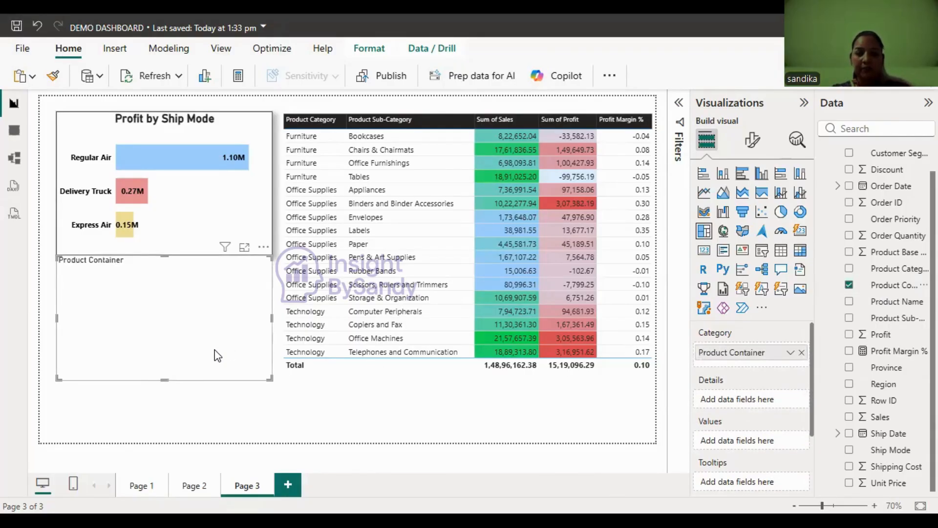
pyautogui.moveTo(215, 338); pyautogui.dragTo(218, 352)
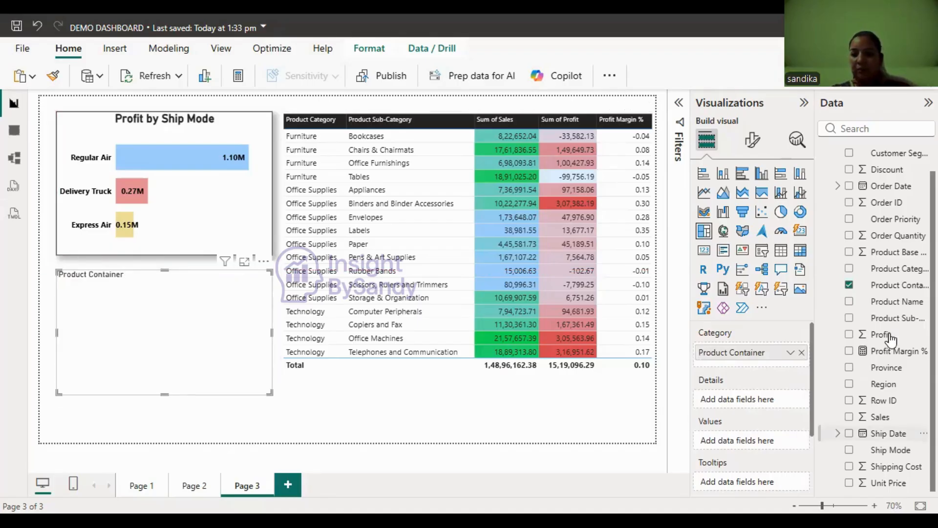
pyautogui.moveTo(874, 342); pyautogui.dragTo(749, 401)
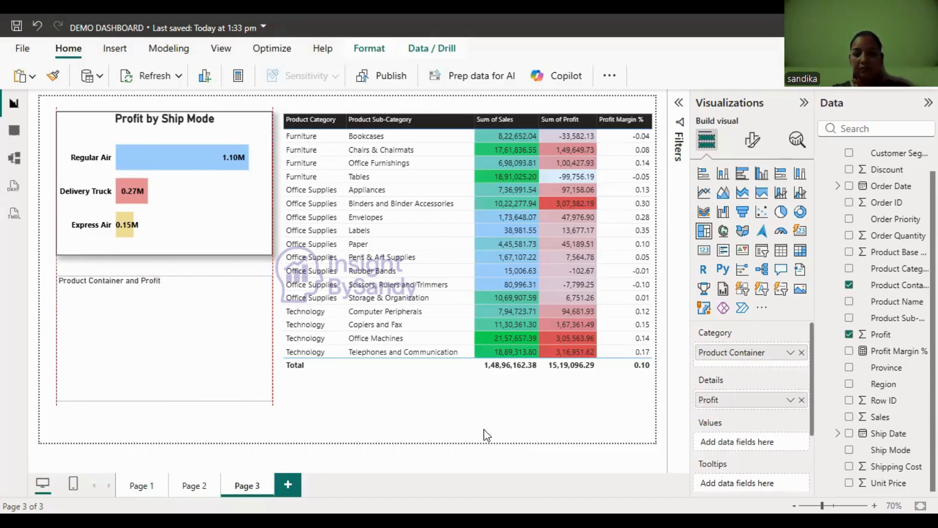
pyautogui.moveTo(751, 404); pyautogui.dragTo(750, 445)
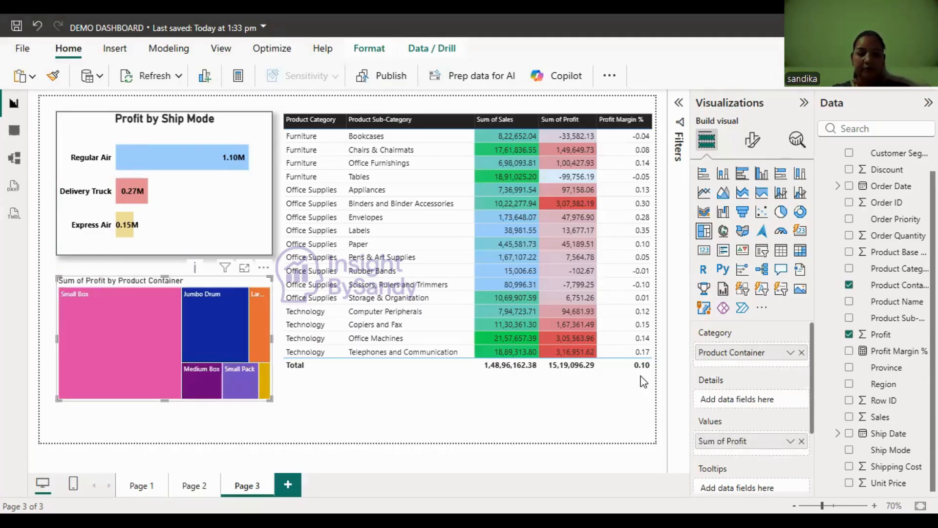
# Step: Shorten the product category table to free space below it, and narrow its Product Sub-Category column
pyautogui.moveTo(280, 379); pyautogui.dragTo(280, 358)
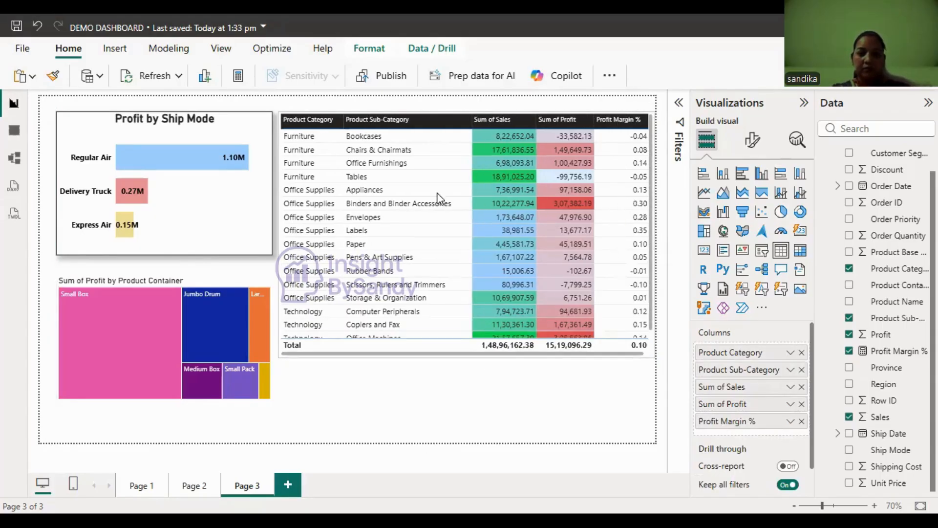
pyautogui.moveTo(467, 120); pyautogui.dragTo(447, 122)
pyautogui.moveTo(643, 356); pyautogui.dragTo(641, 318)
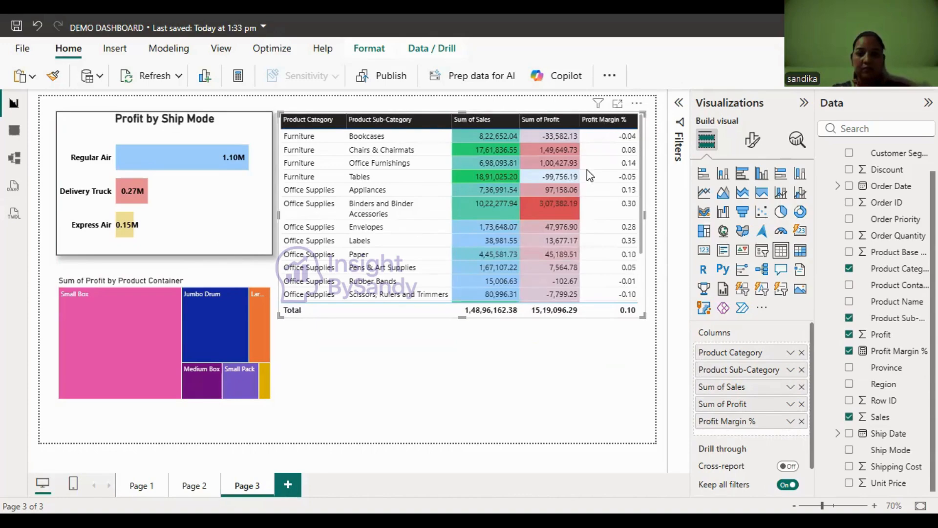
# Step: Widen the Product Container treemap and move it down to the page's bottom edge, aligned with the bar chart
pyautogui.click(131, 382)
pyautogui.moveTo(278, 414); pyautogui.dragTo(304, 419)
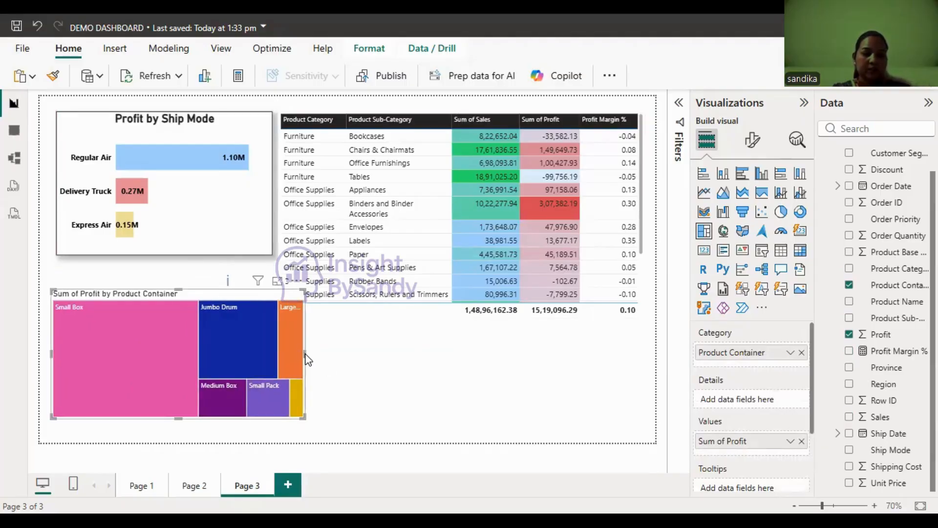
pyautogui.moveTo(306, 356); pyautogui.dragTo(433, 357)
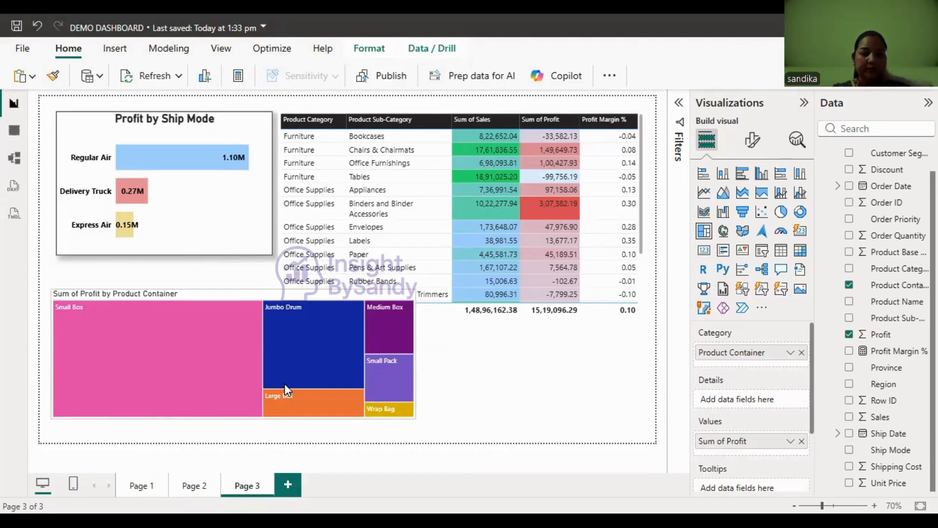
pyautogui.moveTo(284, 383); pyautogui.dragTo(289, 408)
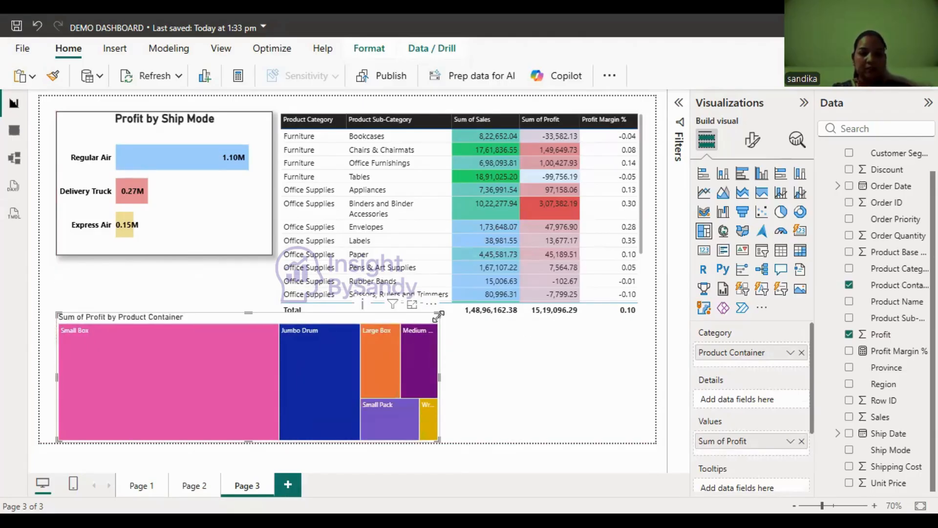
# Step: Shorten the product category table further to leave a gap above the treemap, and select the treemap
pyautogui.click(528, 281)
pyautogui.scroll(-3, 642, 315)
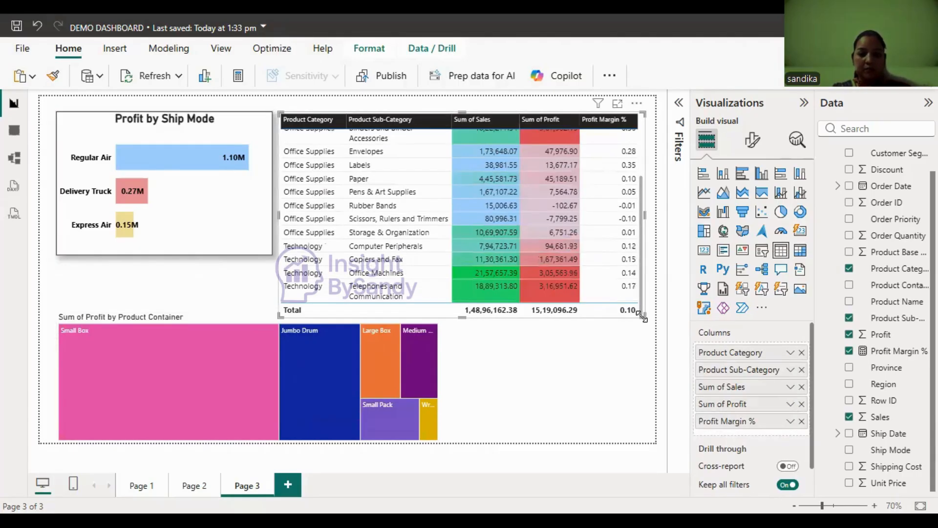
pyautogui.moveTo(641, 315); pyautogui.dragTo(642, 296)
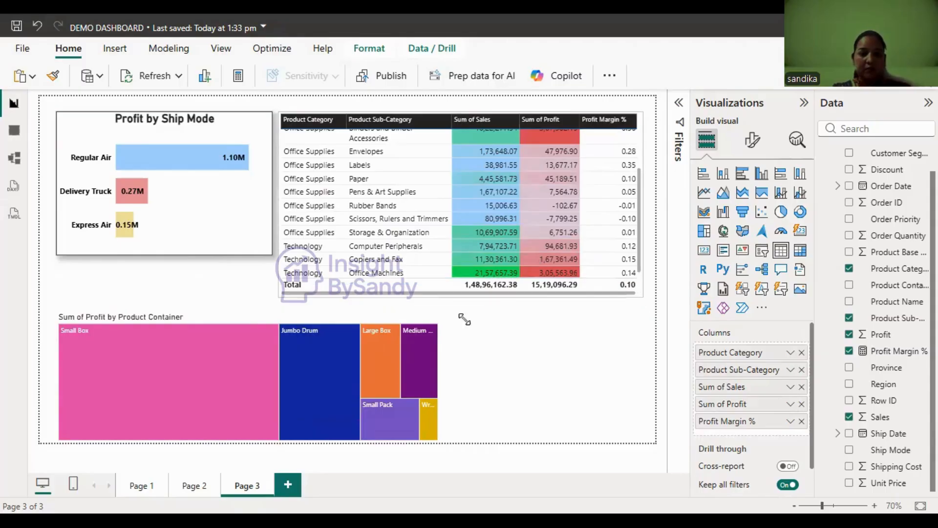
pyautogui.click(271, 316)
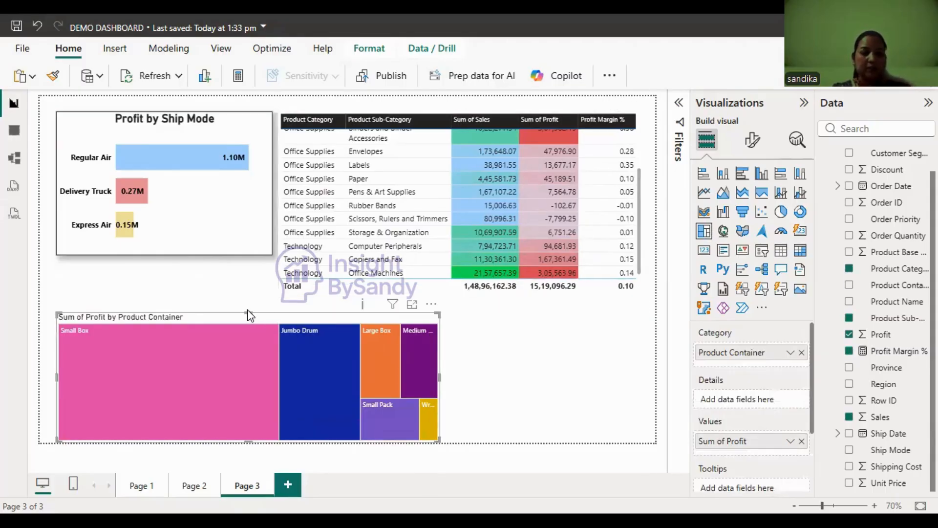
# Step: Resize and reposition the Product Container treemap below the bar chart, slightly wider than that chart, with a gap above the page's bottom edge
pyautogui.moveTo(247, 311); pyautogui.dragTo(247, 303)
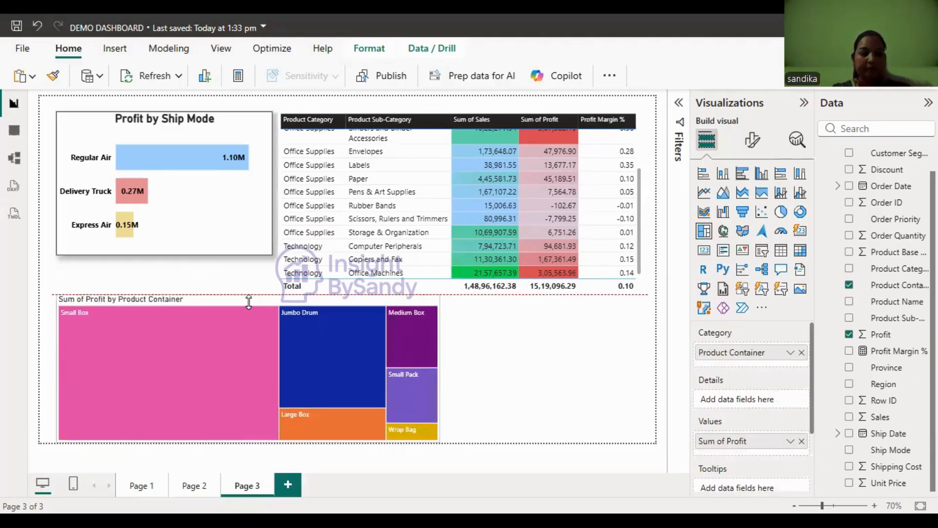
pyautogui.moveTo(169, 331); pyautogui.dragTo(171, 344)
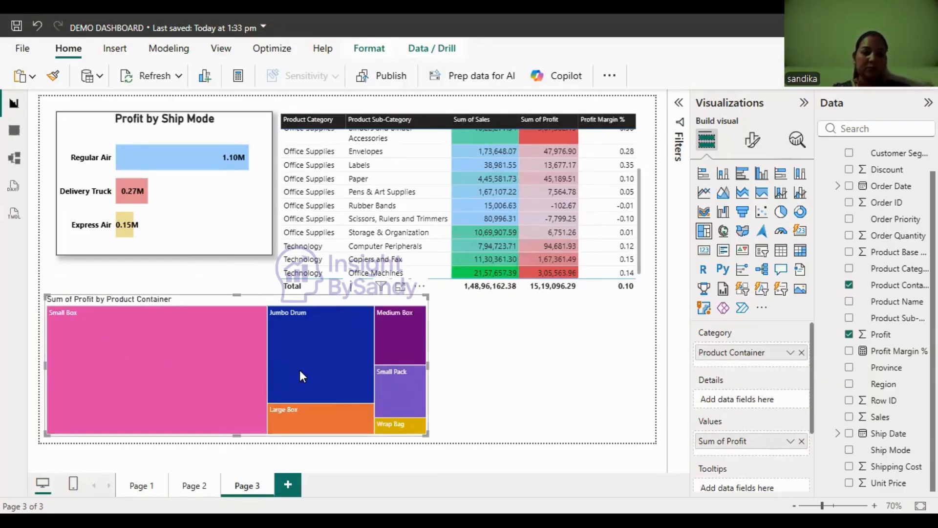
pyautogui.moveTo(190, 386)
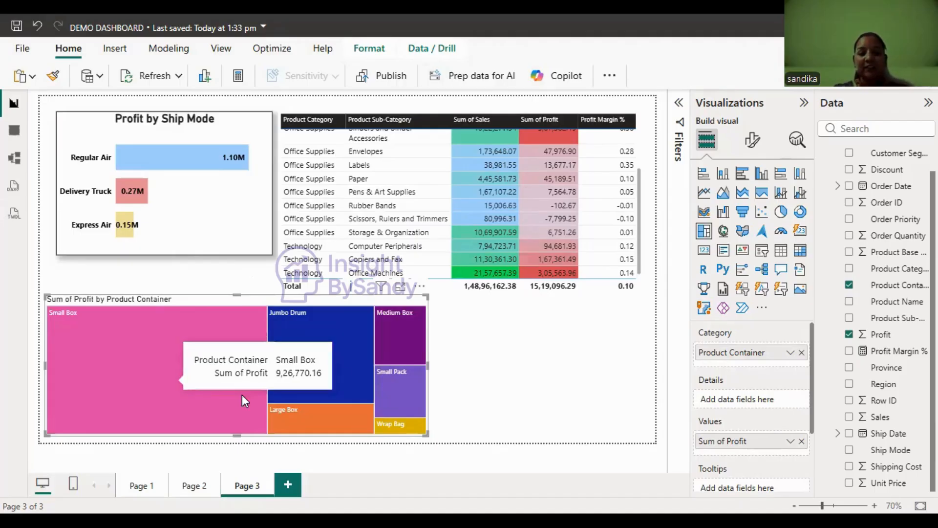
pyautogui.moveTo(342, 365)
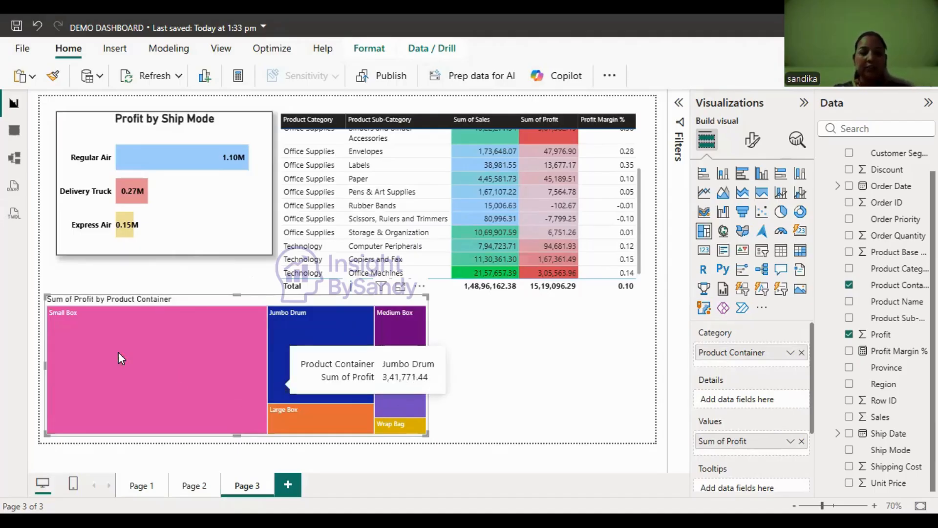
pyautogui.moveTo(135, 354)
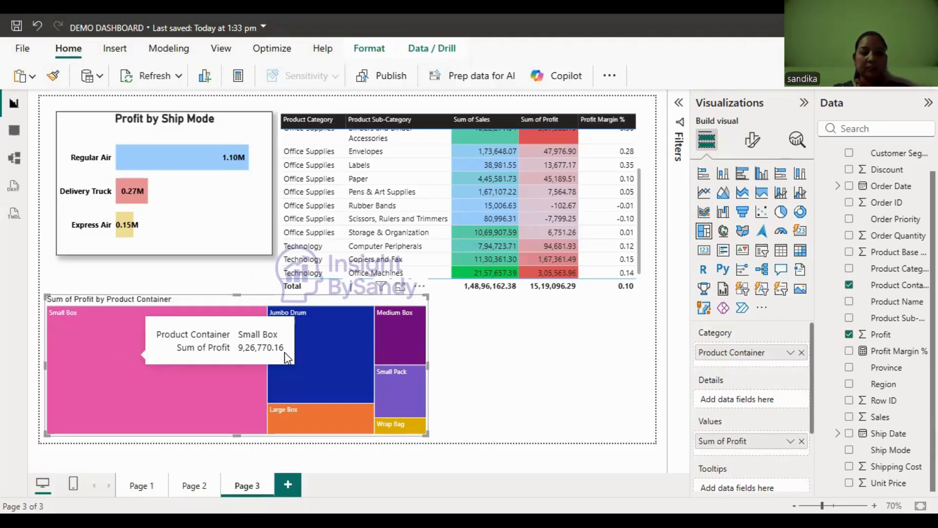
pyautogui.moveTo(284, 352)
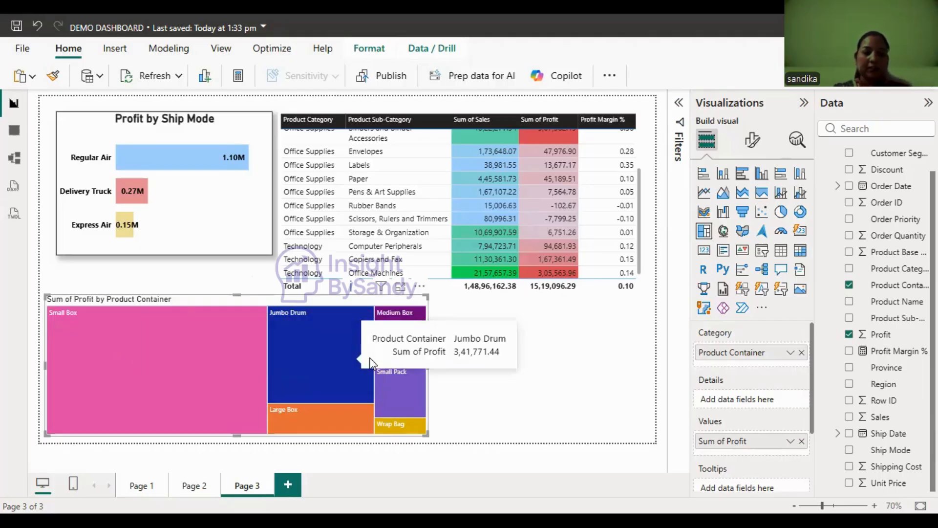
pyautogui.moveTo(416, 329)
pyautogui.moveTo(409, 385)
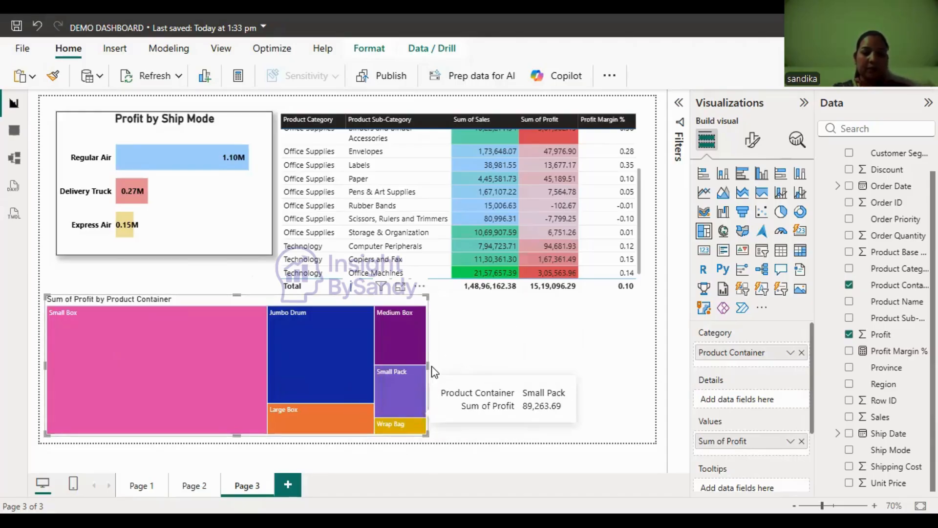
pyautogui.moveTo(428, 366); pyautogui.dragTo(330, 356)
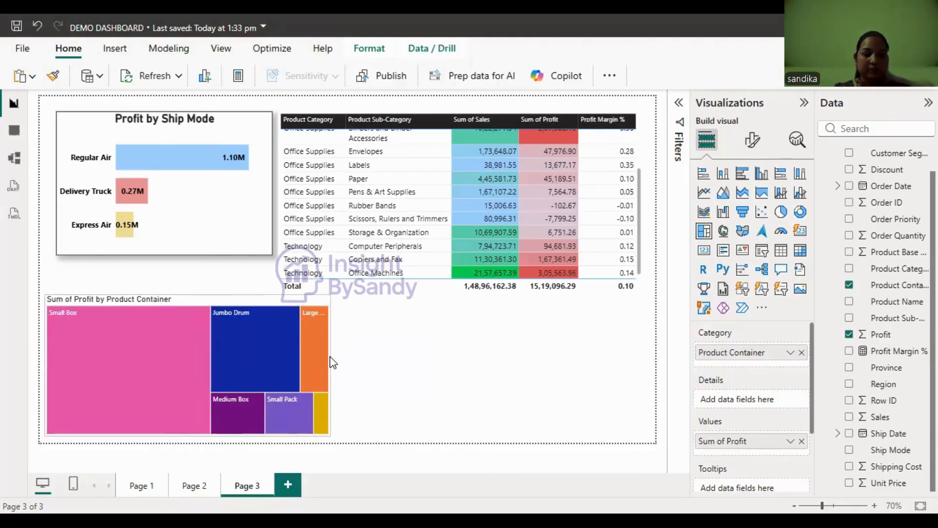
pyautogui.moveTo(329, 436); pyautogui.dragTo(306, 409)
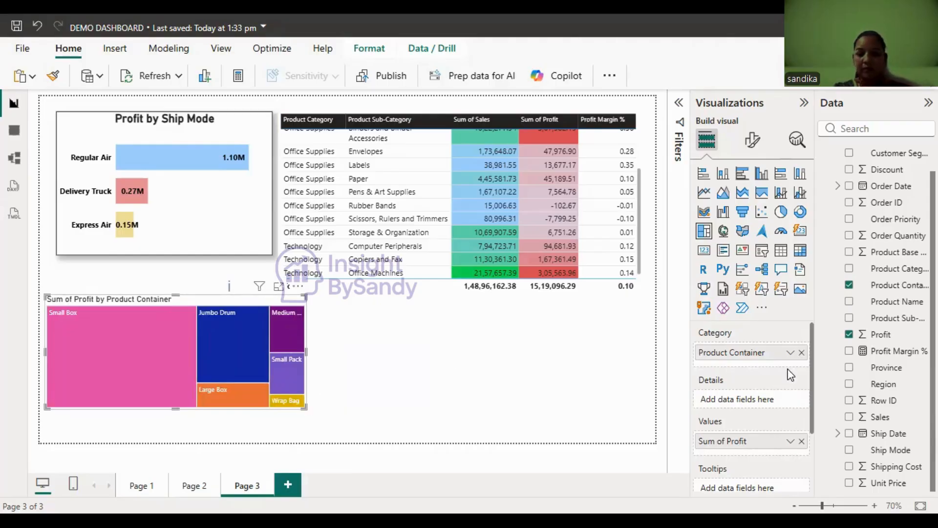
# Step: Turn on the treemap's data labels, and try its legend before switching the legend back off
pyautogui.click(753, 140)
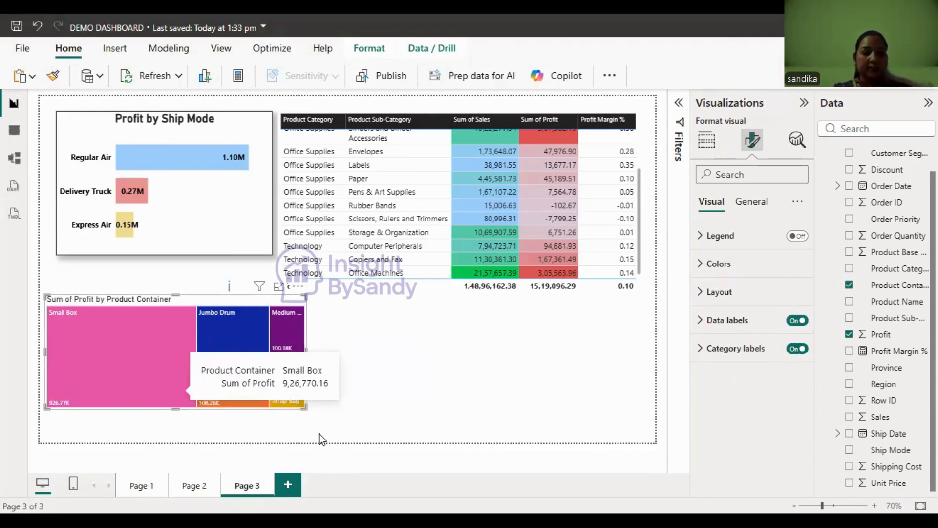
pyautogui.click(793, 239)
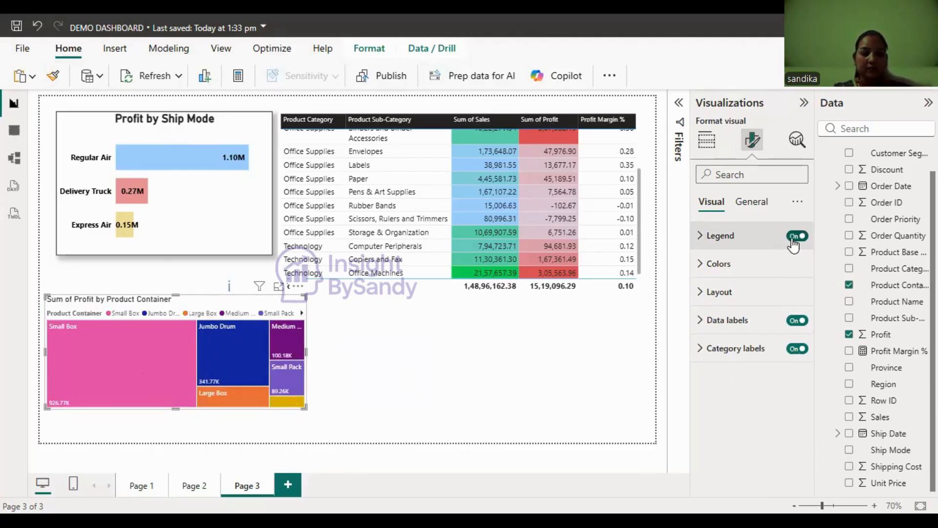
pyautogui.click(793, 239)
pyautogui.click(793, 238)
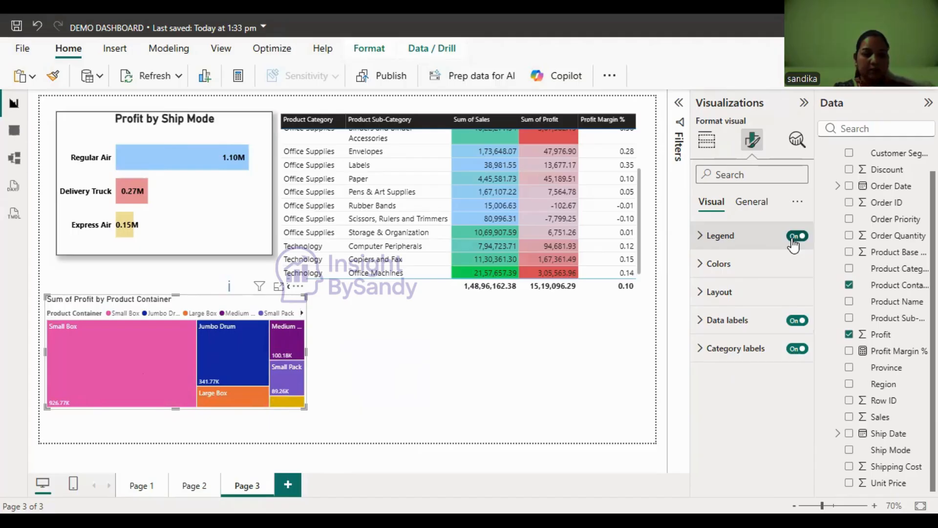
pyautogui.click(793, 239)
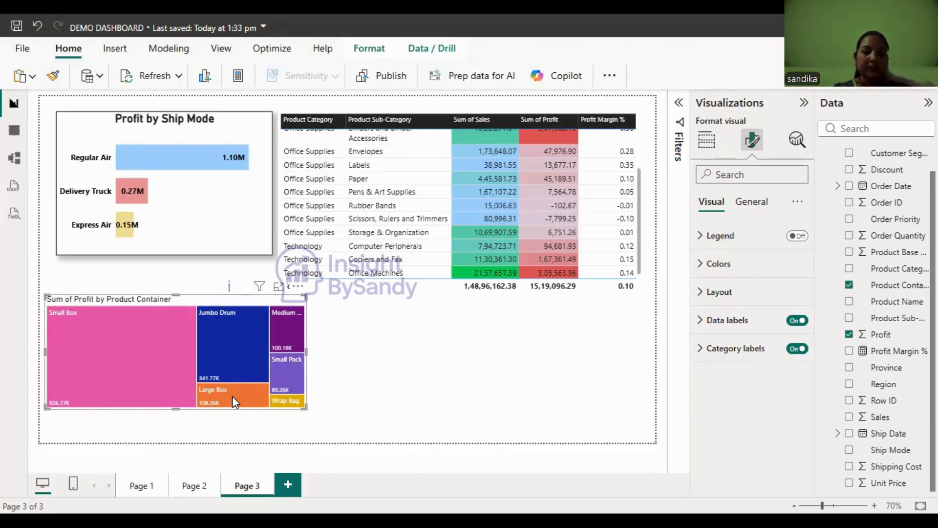
pyautogui.moveTo(218, 329)
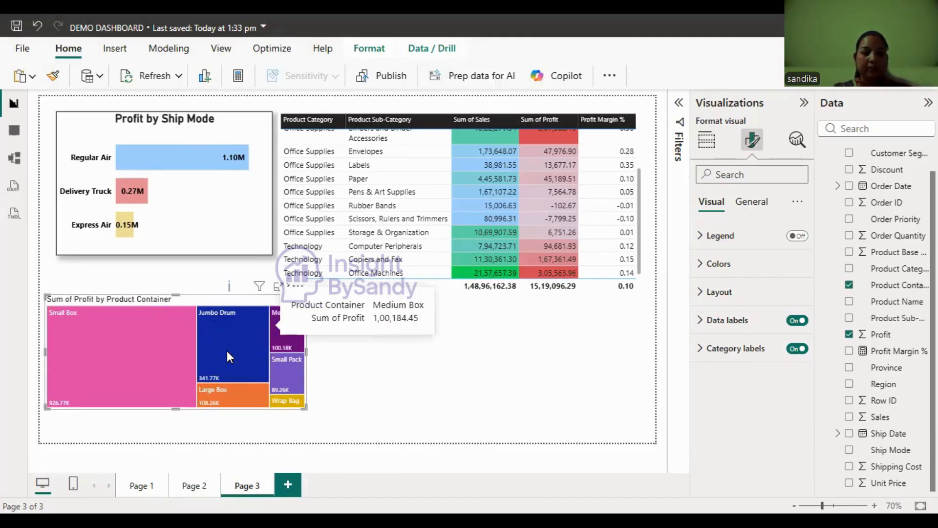
# Step: Shorten the treemap's title to "Profit by Product Container"
pyautogui.click(761, 204)
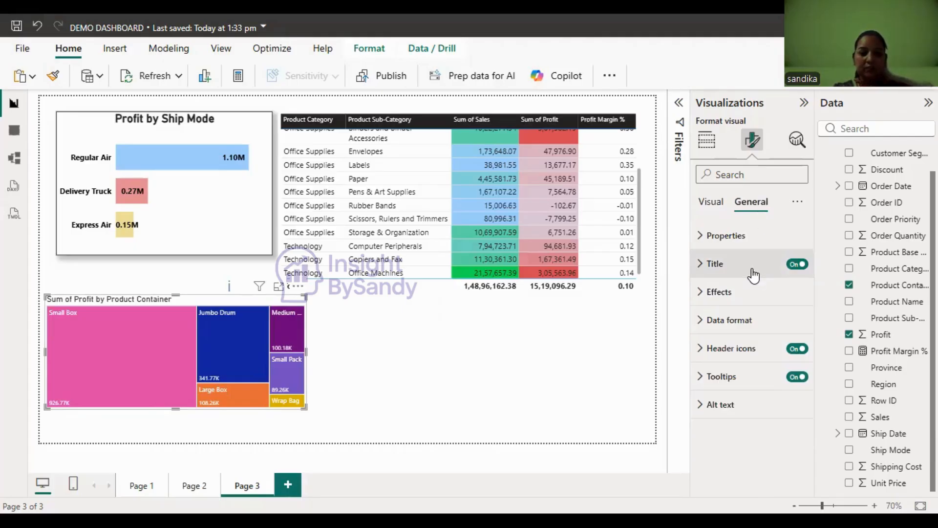
pyautogui.click(752, 275)
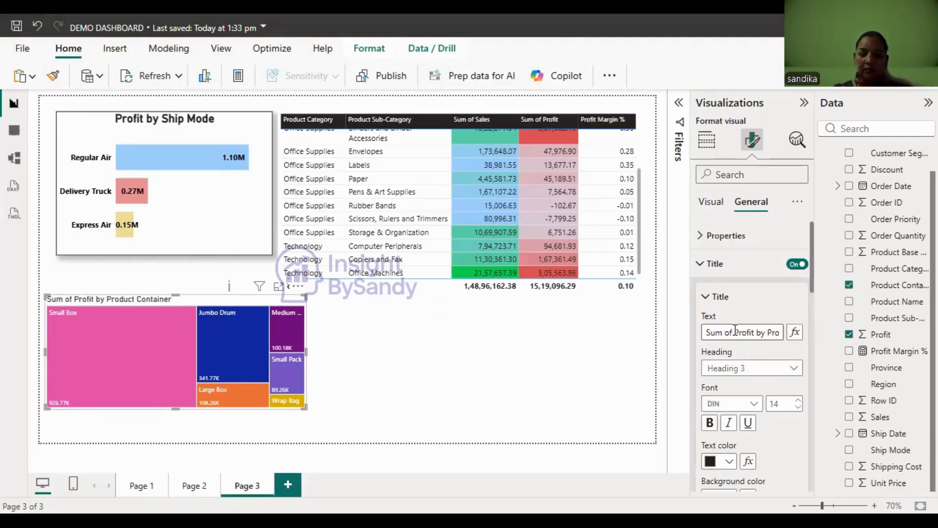
pyautogui.click(735, 332)
pyautogui.press('BackSpace')
pyautogui.press('BackSpace')
pyautogui.press('BackSpace')
pyautogui.press('BackSpace')
pyautogui.press('BackSpace')
pyautogui.press('BackSpace')
pyautogui.press('BackSpace')
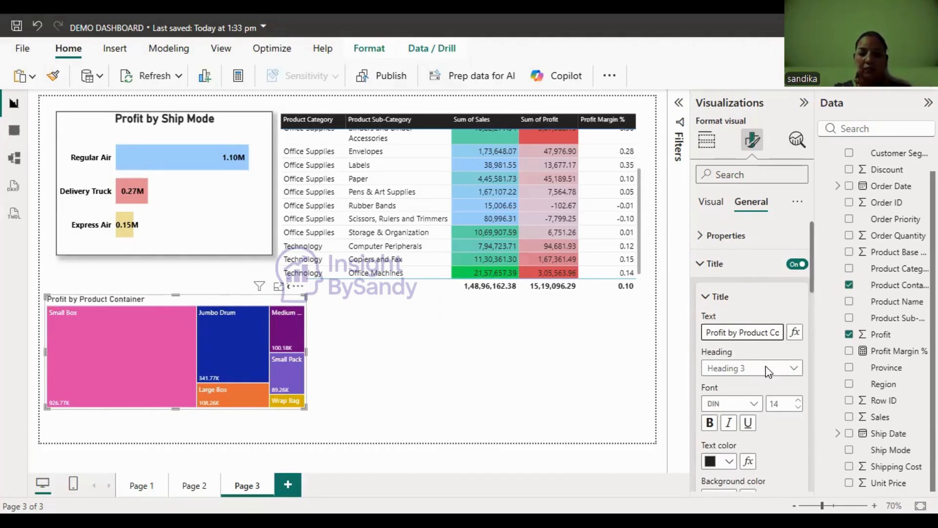
# Step: Set the treemap title's font size to 20 and center the title horizontally
pyautogui.doubleClick(779, 407)
pyautogui.write('20')
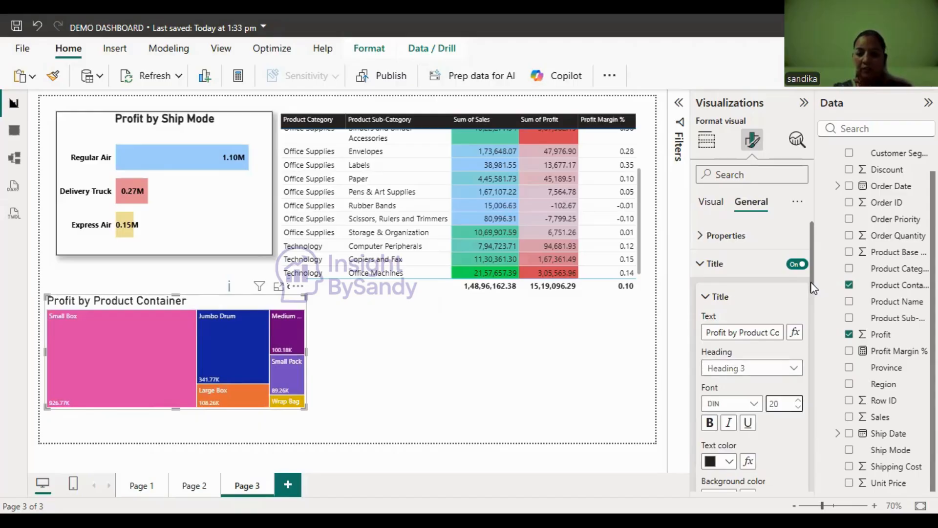
pyautogui.scroll(-4, 762, 342)
pyautogui.click(729, 347)
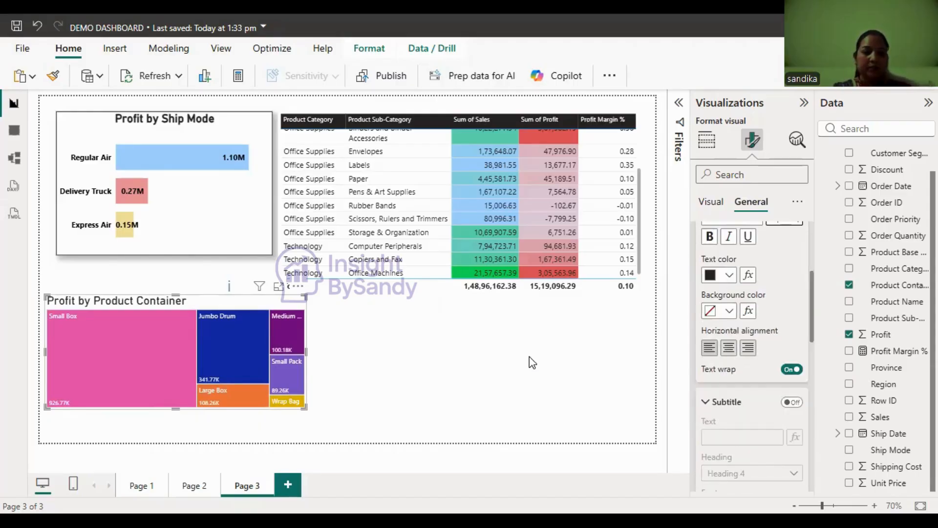
pyautogui.click(442, 397)
pyautogui.click(708, 146)
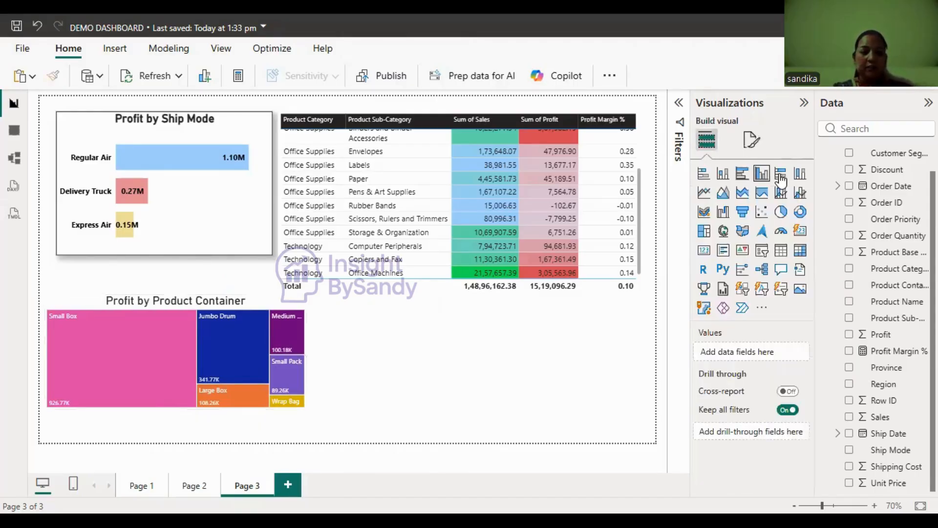
# Step: Set the treemap's category labels to font size 16 and make them bold
pyautogui.click(141, 336)
pyautogui.click(749, 143)
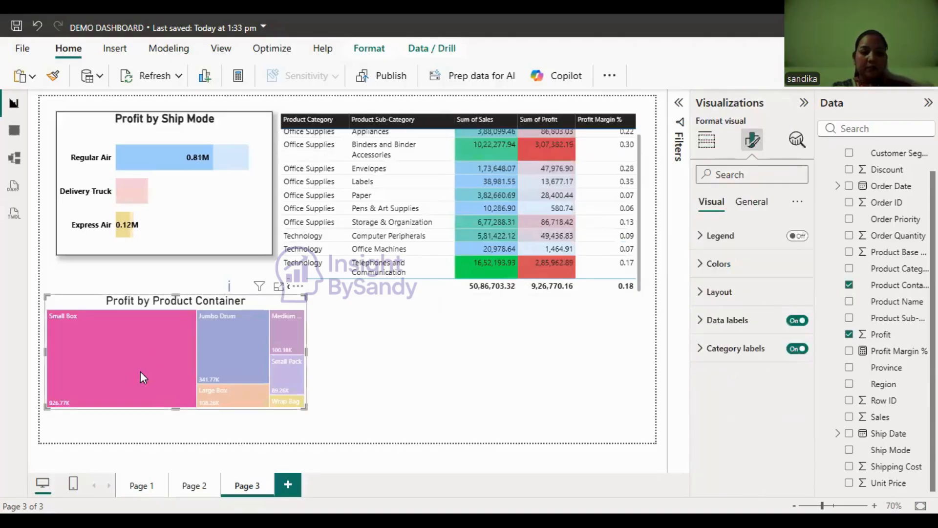
pyautogui.click(148, 358)
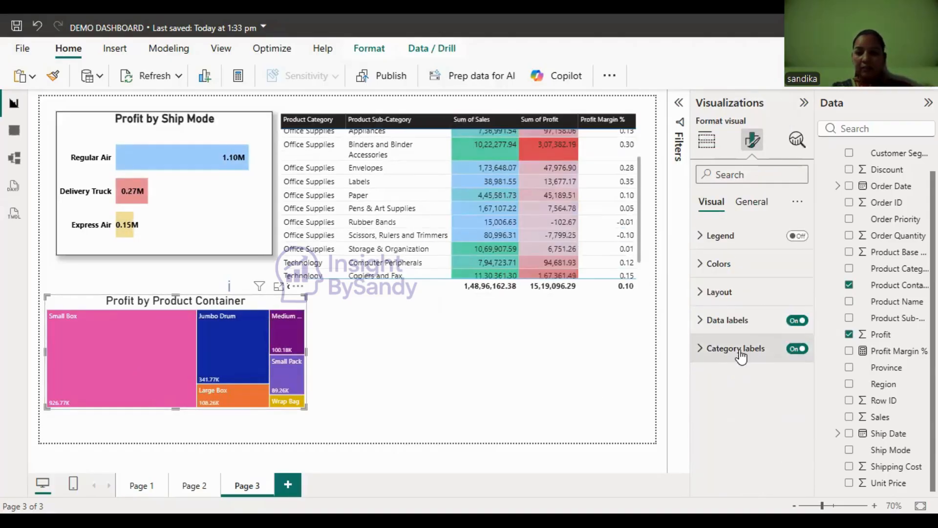
pyautogui.click(757, 350)
pyautogui.click(780, 418)
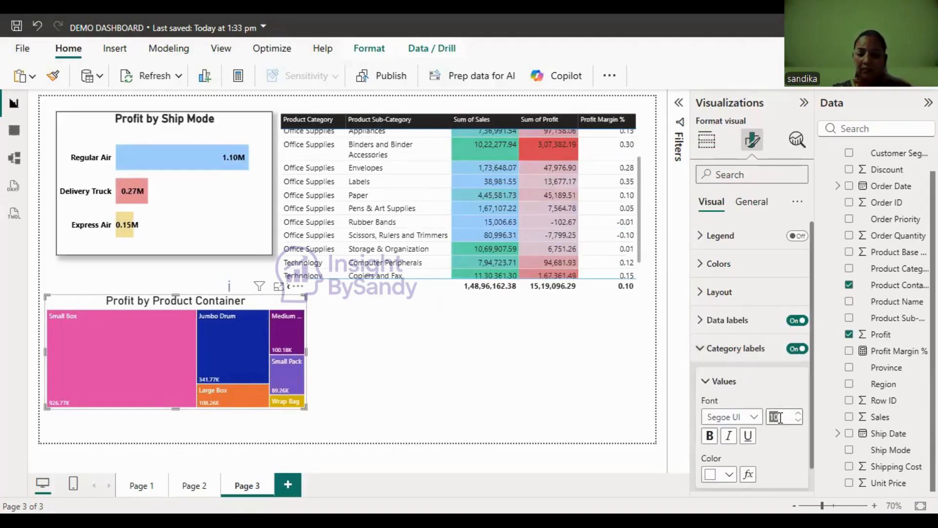
pyautogui.write('16')
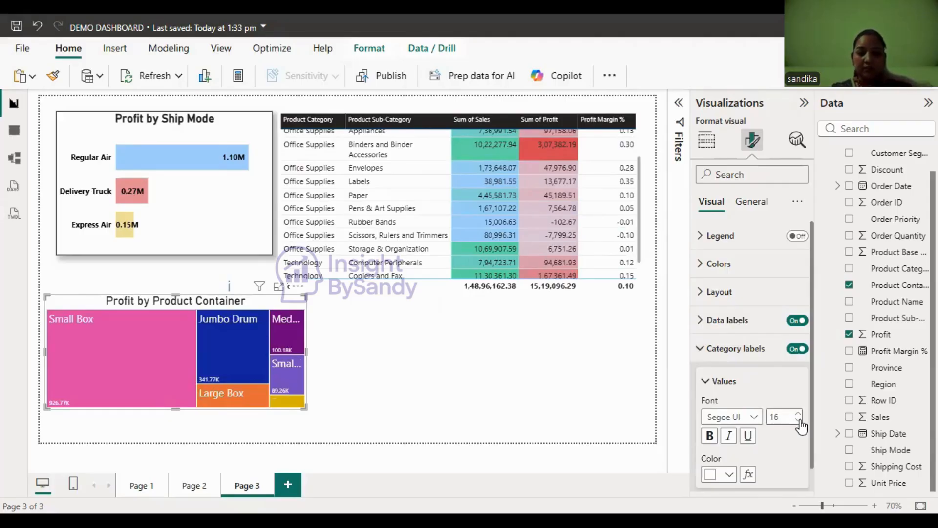
pyautogui.click(711, 435)
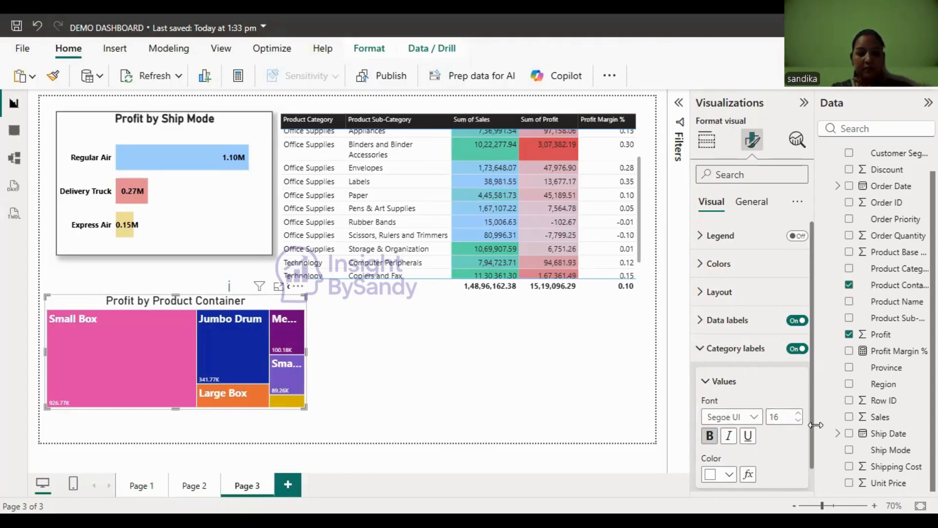
pyautogui.scroll(-1, 815, 425)
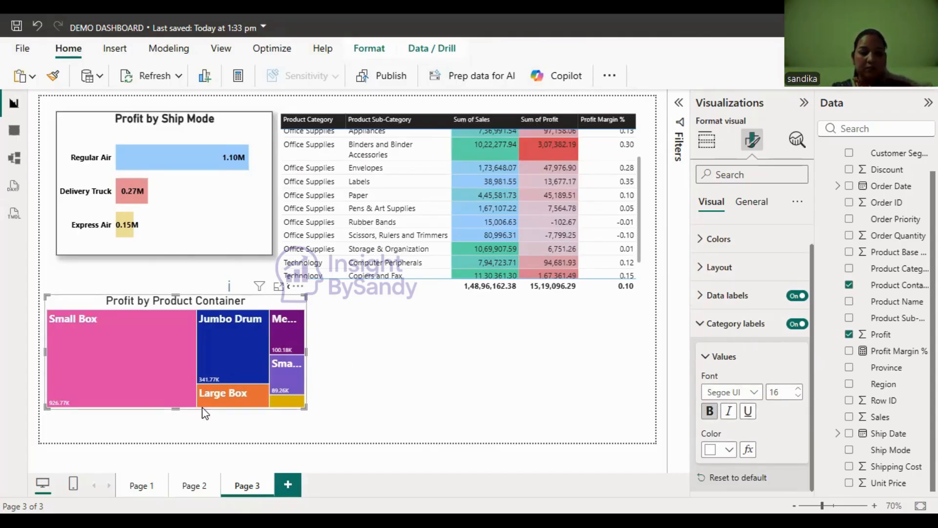
# Step: Make the treemap slightly taller and narrow it to just inside the right edge of the bar chart above
pyautogui.moveTo(176, 408); pyautogui.dragTo(176, 442)
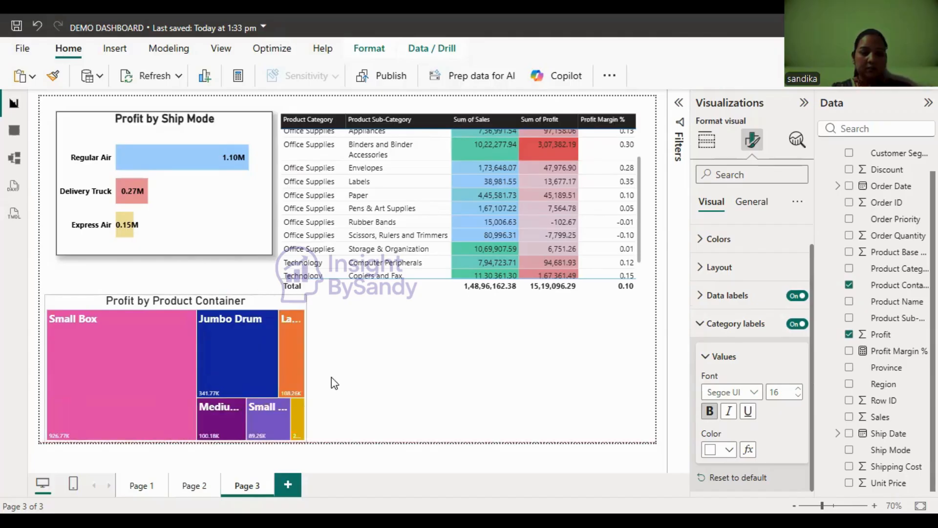
pyautogui.moveTo(306, 365); pyautogui.dragTo(386, 357)
pyautogui.moveTo(216, 435); pyautogui.dragTo(220, 415)
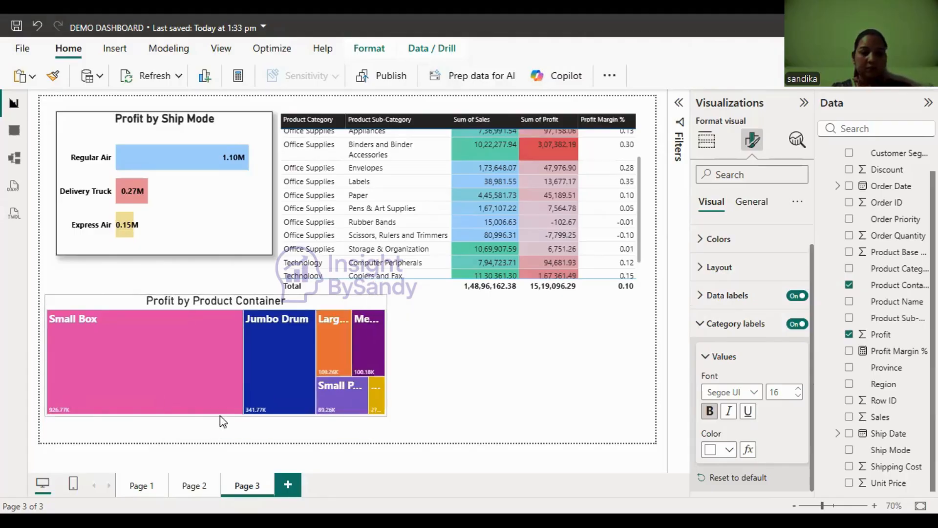
pyautogui.moveTo(384, 353); pyautogui.dragTo(518, 352)
pyautogui.moveTo(306, 359); pyautogui.dragTo(262, 373)
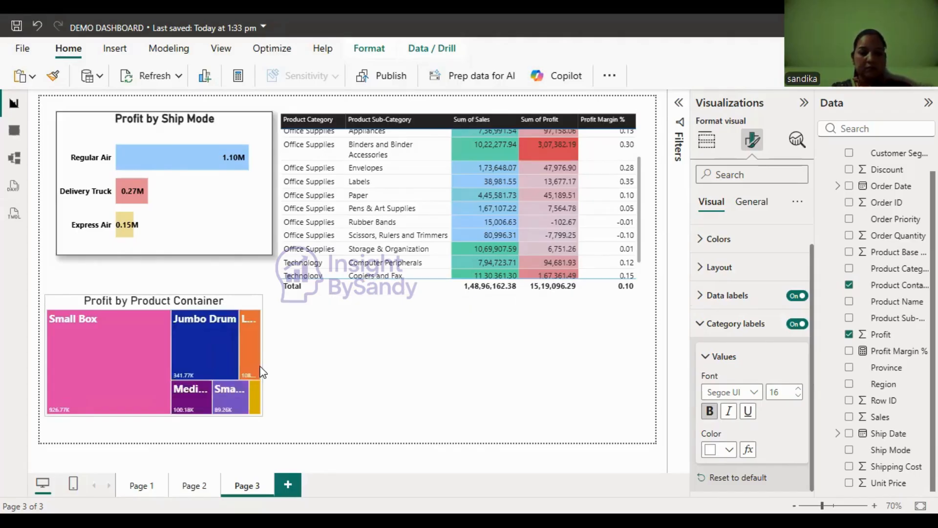
# Step: Reduce the font size of the treemap's category labels to 12
pyautogui.click(798, 396)
pyautogui.click(799, 395)
pyautogui.click(798, 396)
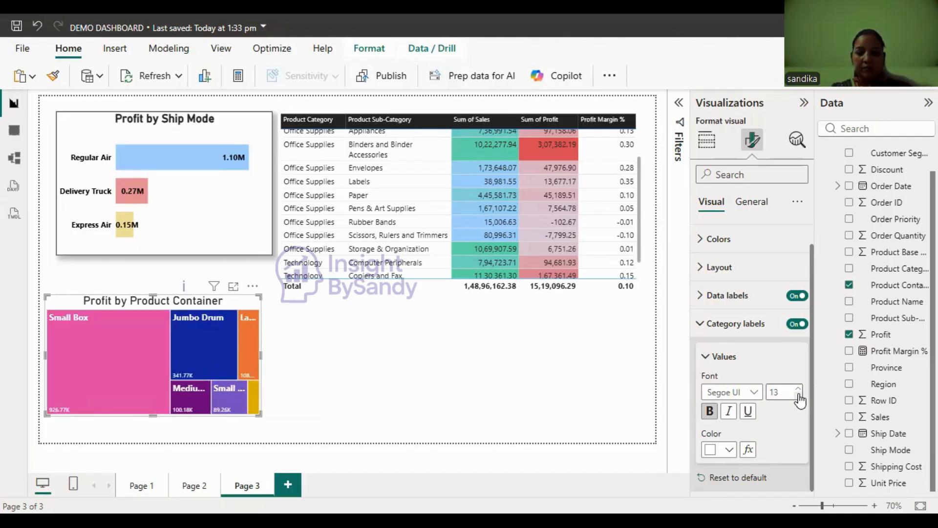
pyautogui.click(380, 393)
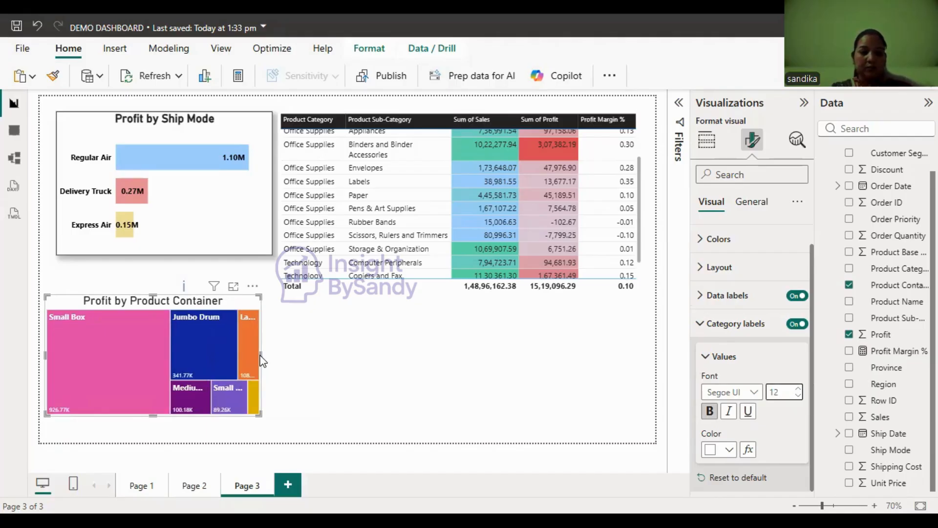
# Step: Widen the treemap to extend past the bar chart's right edge, and deselect it
pyautogui.click(139, 326)
pyautogui.moveTo(261, 355); pyautogui.dragTo(331, 357)
pyautogui.click(413, 365)
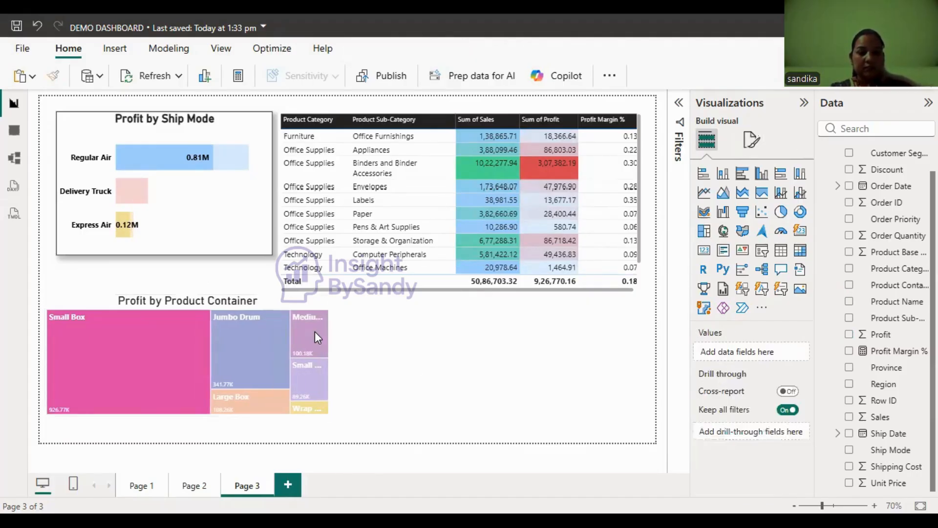
# Step: Cross-filter the page by the treemap's Medium Box tile to check the interaction, and clear the filter
pyautogui.click(321, 332)
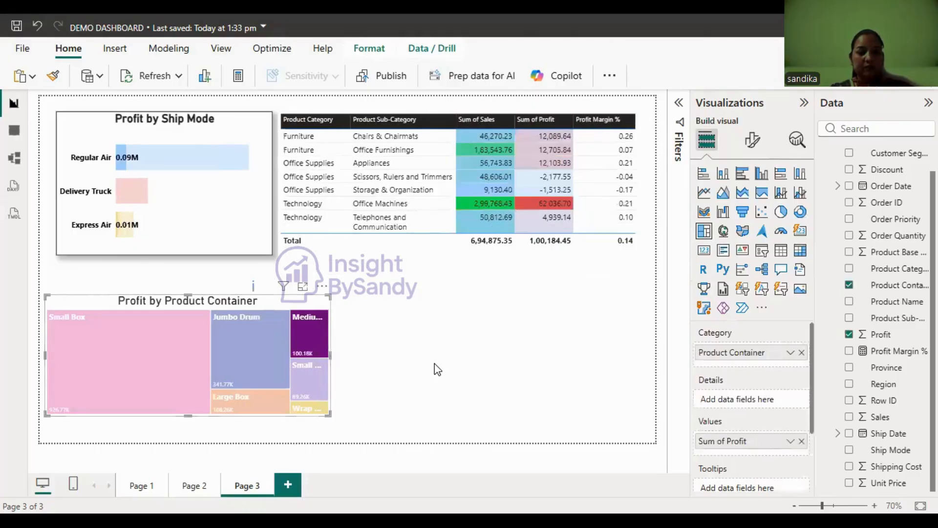
pyautogui.click(437, 370)
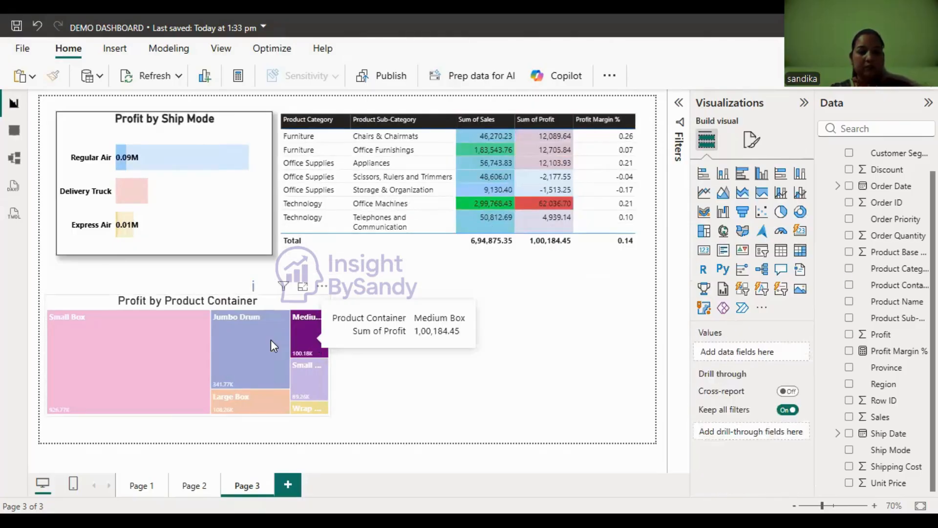
pyautogui.click(310, 336)
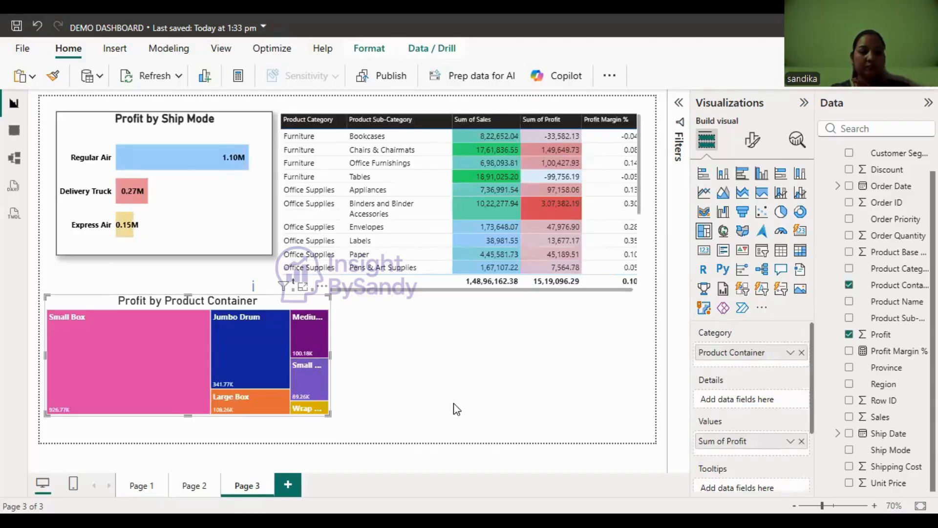
# Step: Set the treemap's data label values to font size 12 and make them bold
pyautogui.click(752, 140)
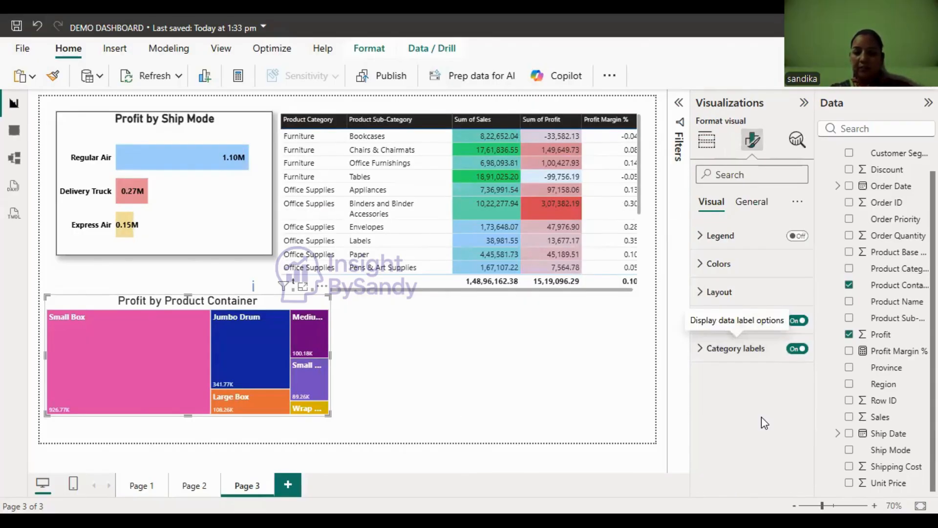
pyautogui.click(718, 320)
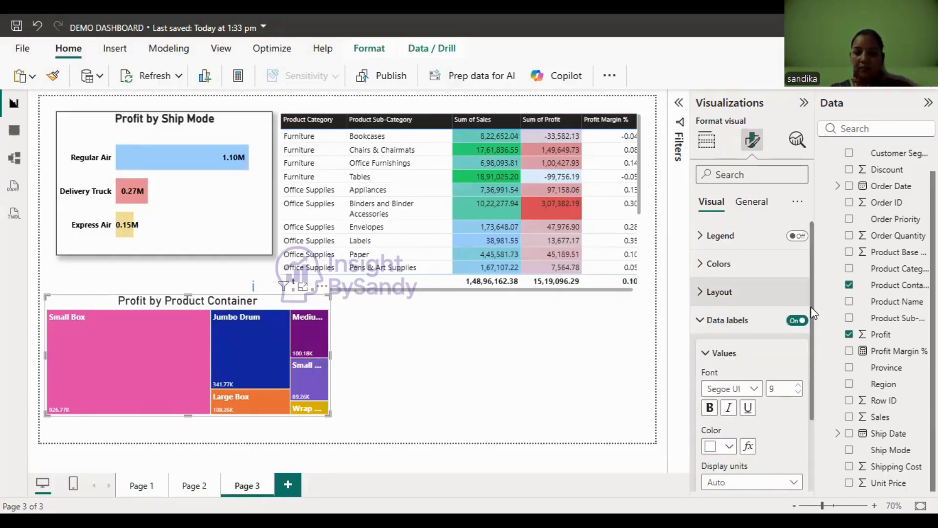
pyautogui.click(781, 385)
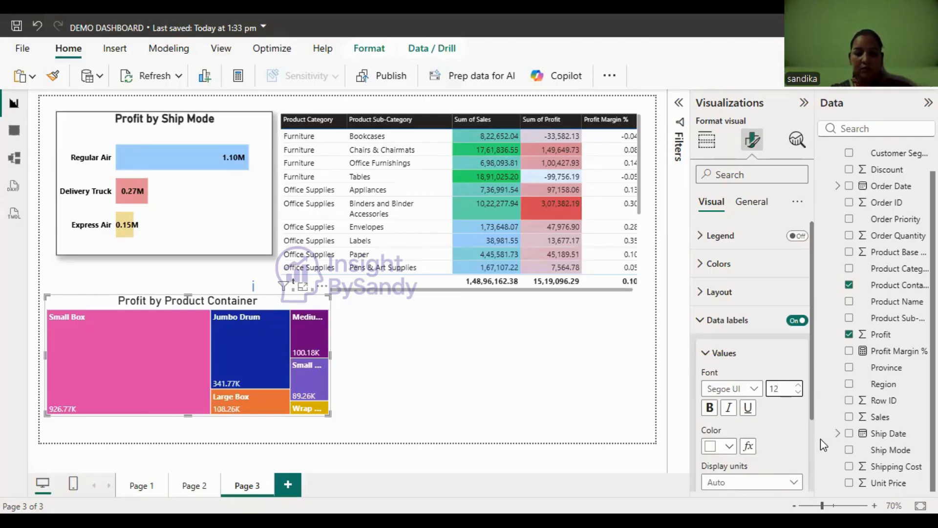
pyautogui.scroll(-3, 806, 430)
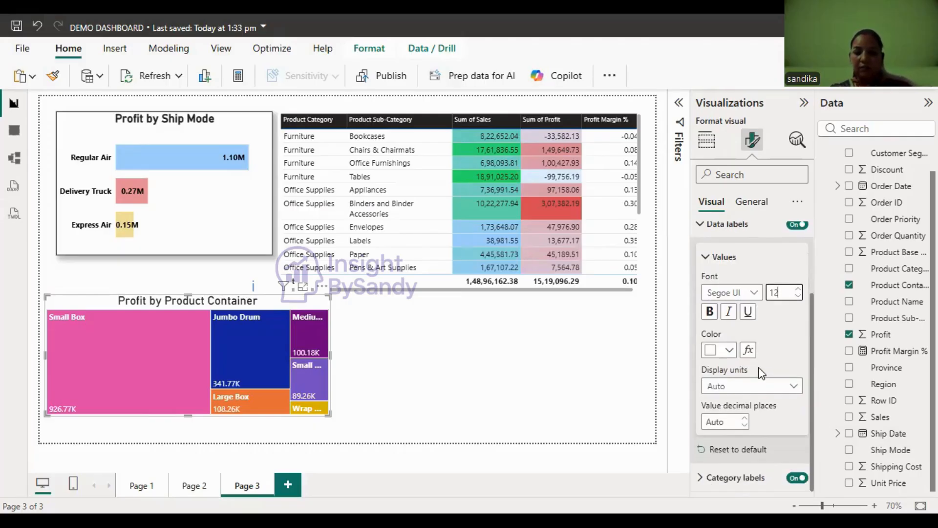
pyautogui.click(709, 312)
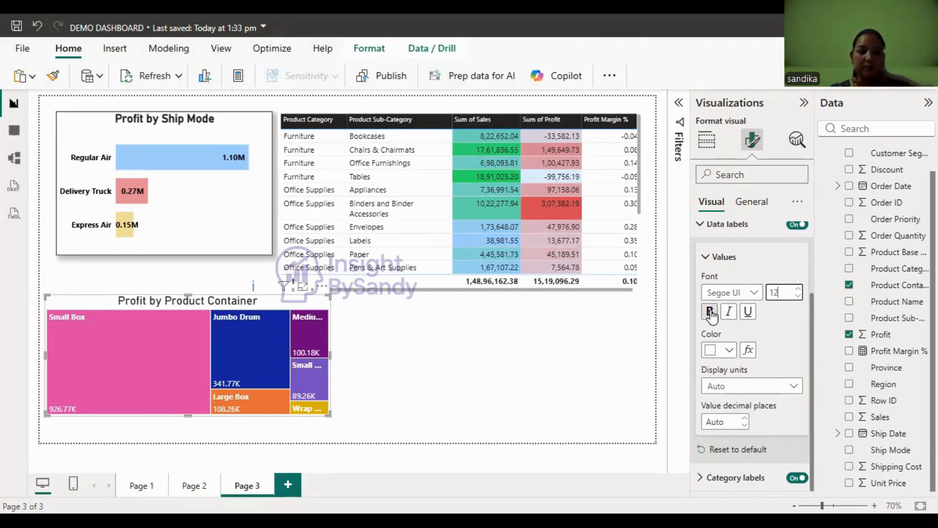
# Step: Try black as the color of the treemap's data labels, and return them to white
pyautogui.click(729, 351)
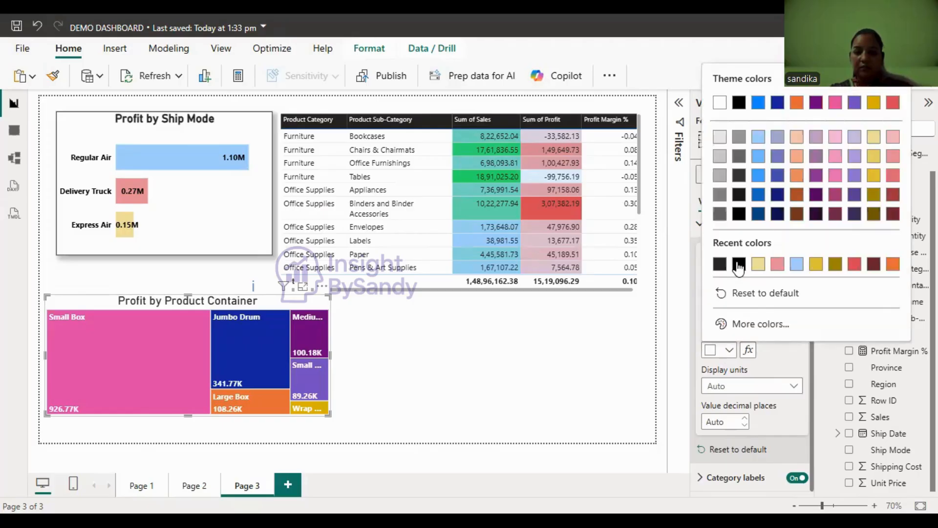
pyautogui.click(738, 265)
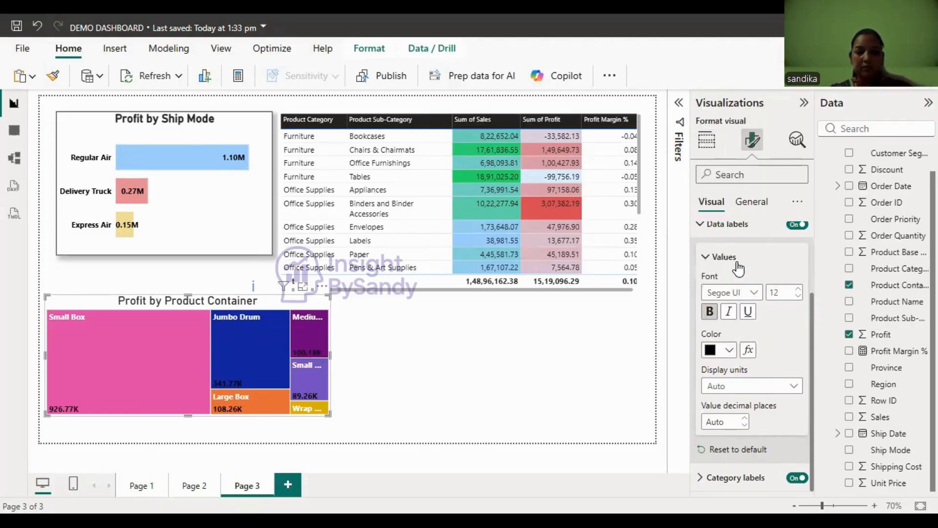
pyautogui.click(720, 104)
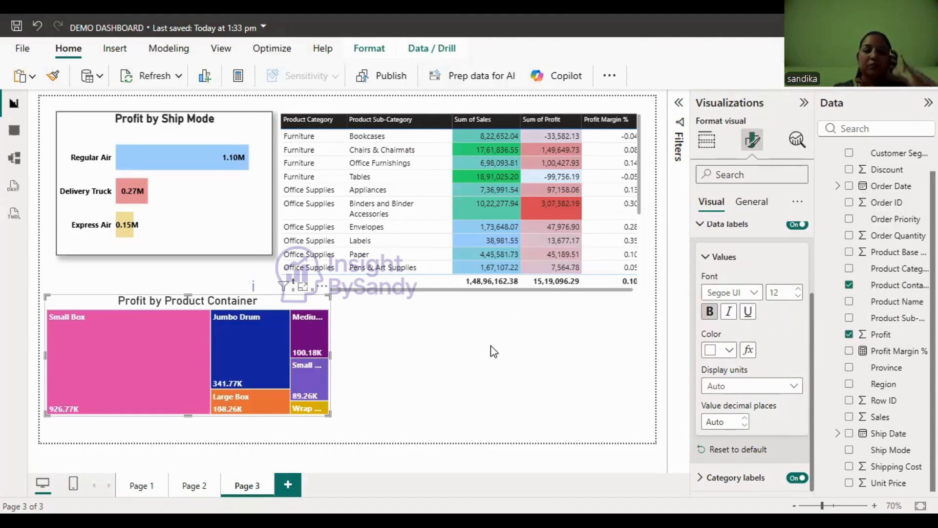
pyautogui.click(195, 283)
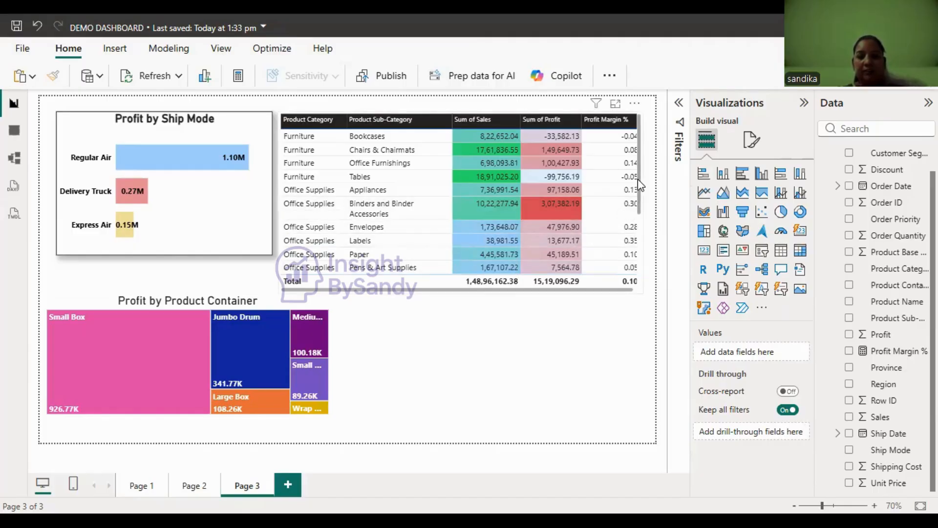
pyautogui.scroll(-3, 641, 175)
pyautogui.scroll(3, 639, 195)
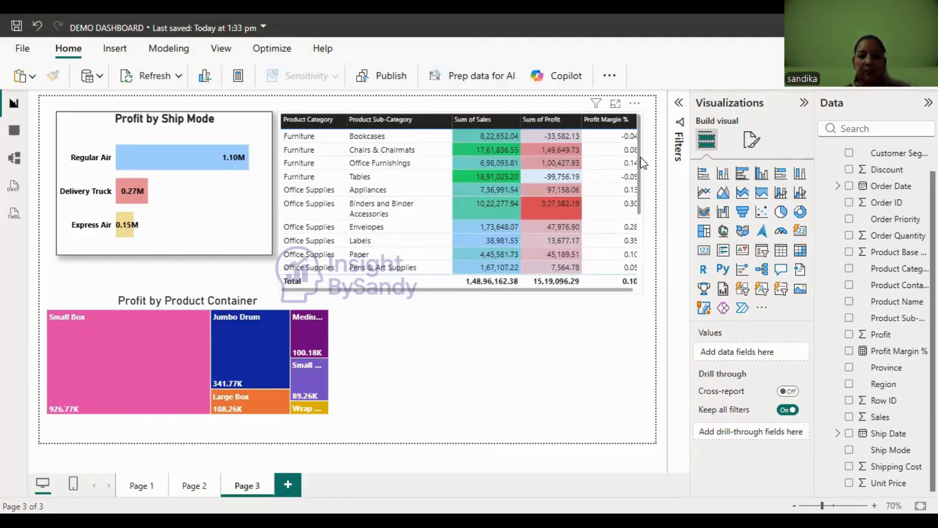
pyautogui.click(345, 116)
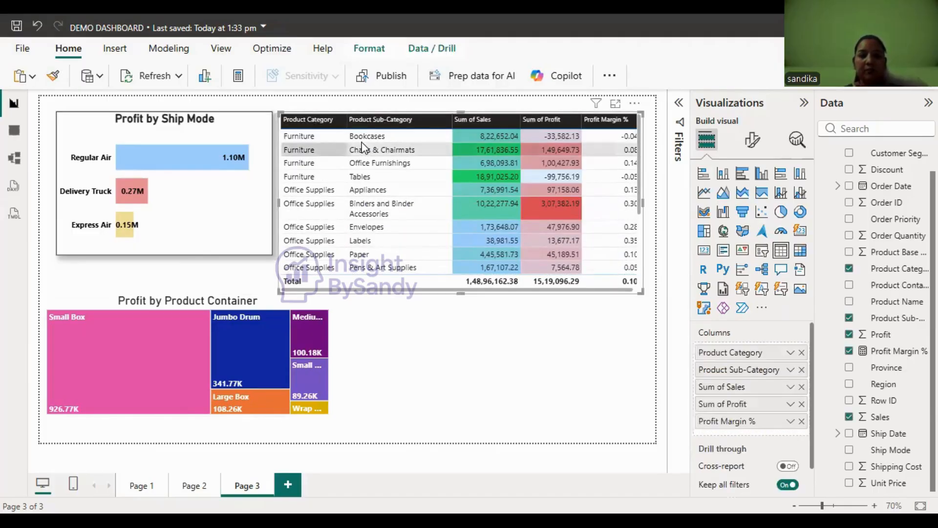
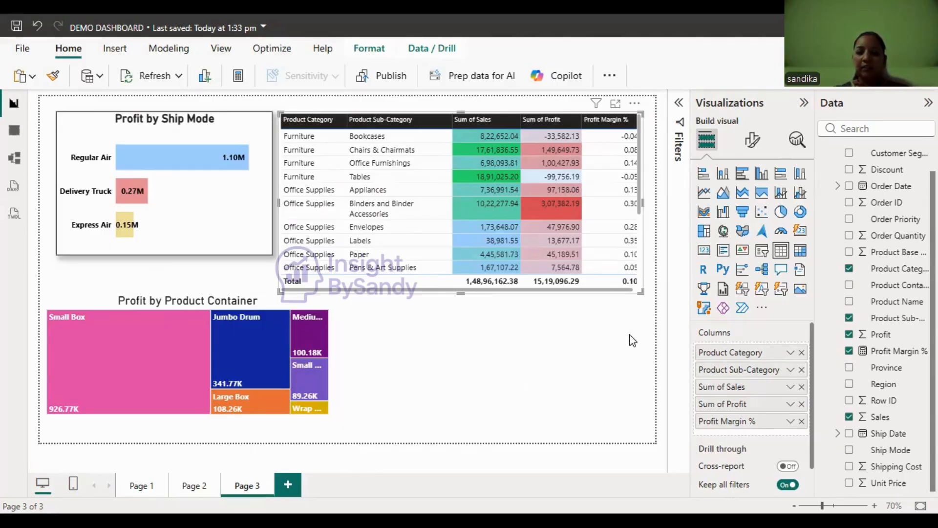
# Step: Insert a scatter chart in the empty area beside the treemap, inset its left edge, and extend it slightly downward
pyautogui.click(556, 347)
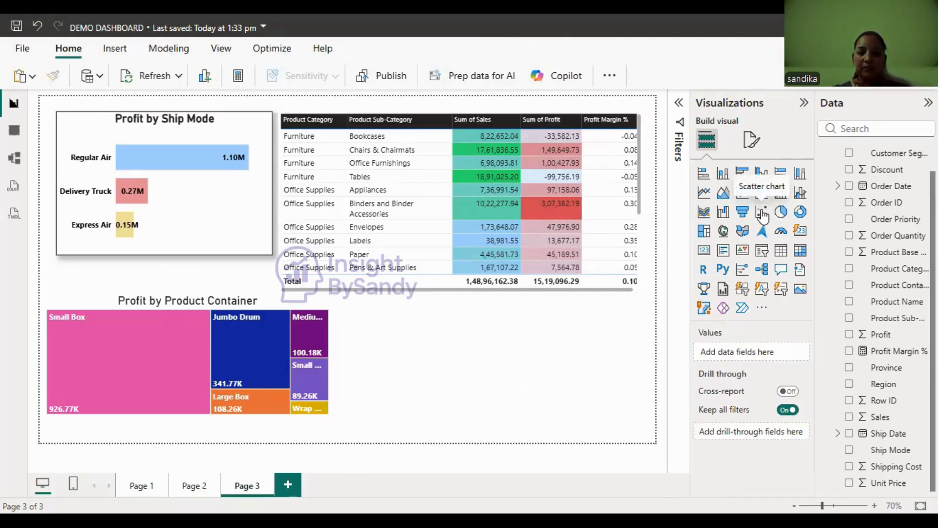
pyautogui.click(762, 214)
pyautogui.moveTo(574, 361); pyautogui.dragTo(574, 367)
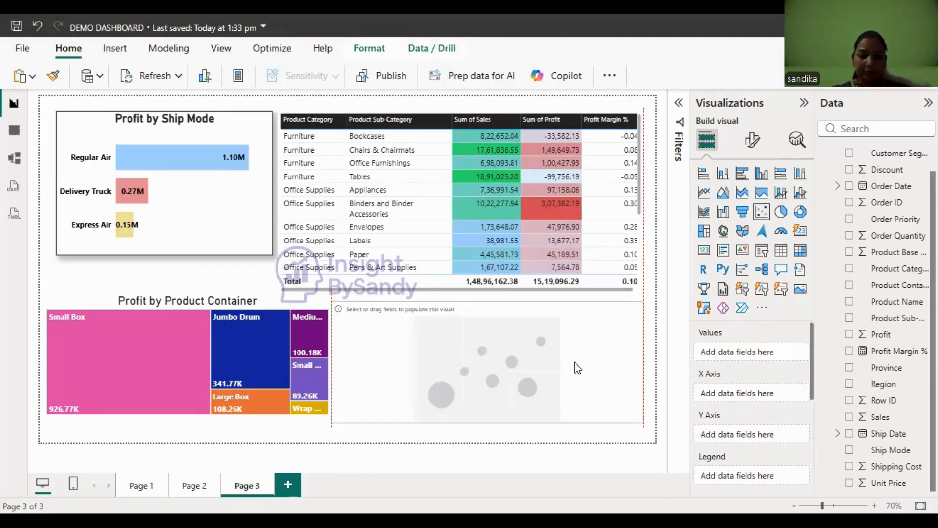
pyautogui.moveTo(335, 422); pyautogui.dragTo(352, 424)
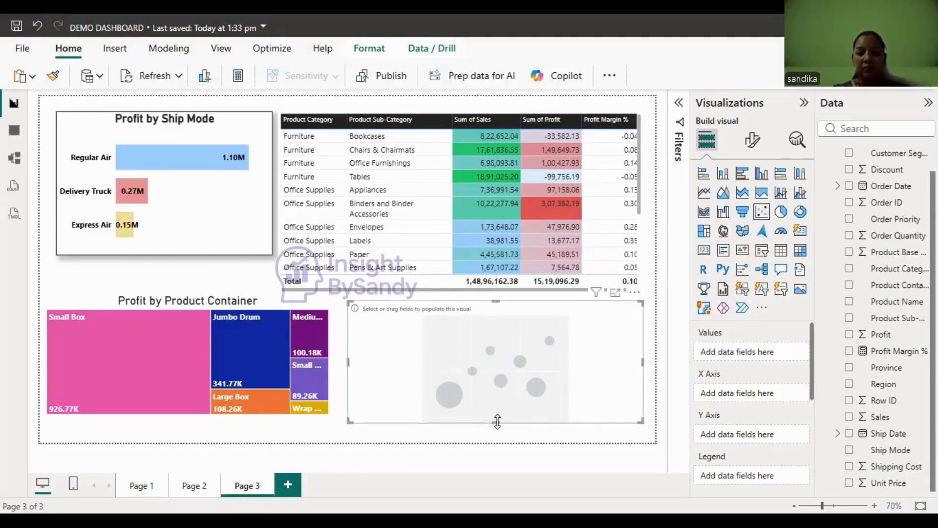
pyautogui.moveTo(497, 421); pyautogui.dragTo(499, 426)
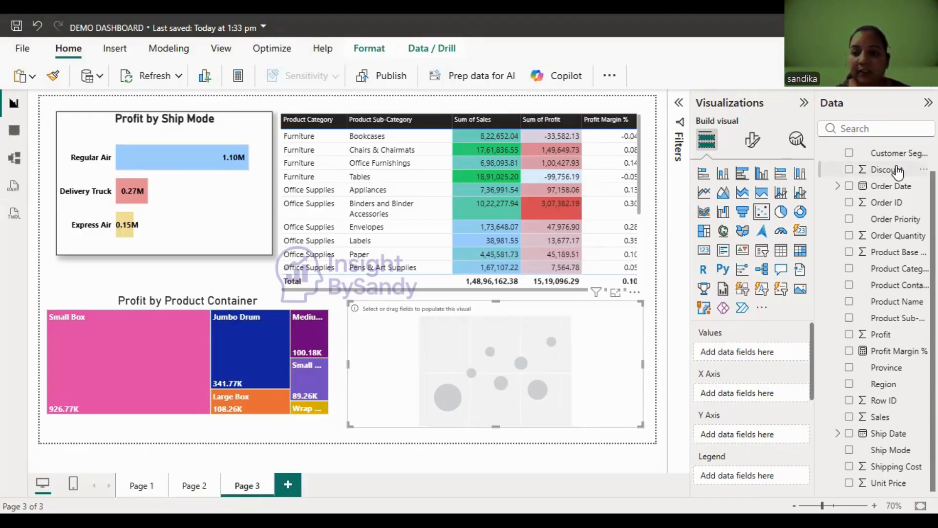
# Step: Try Discount on the scatter chart's X axis, check its summarization options, and remove the field
pyautogui.moveTo(824, 315); pyautogui.dragTo(768, 352)
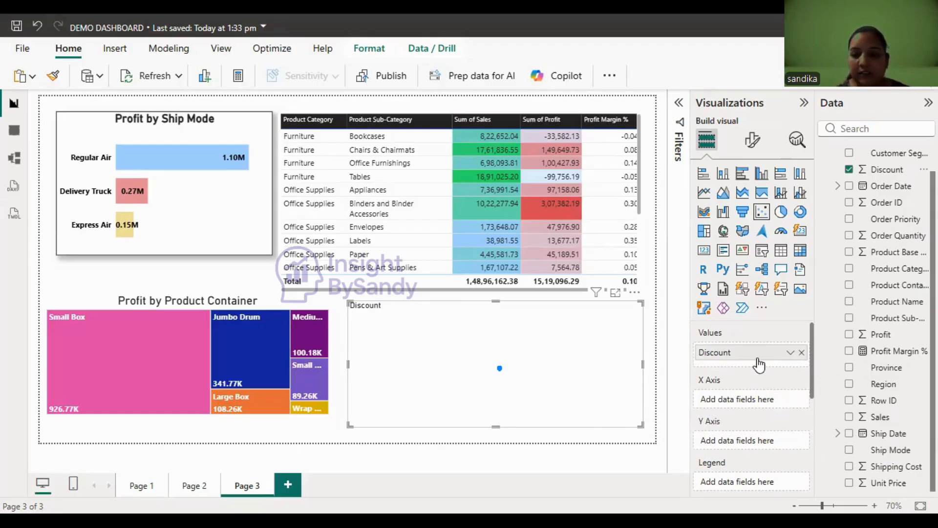
pyautogui.moveTo(757, 360); pyautogui.dragTo(753, 400)
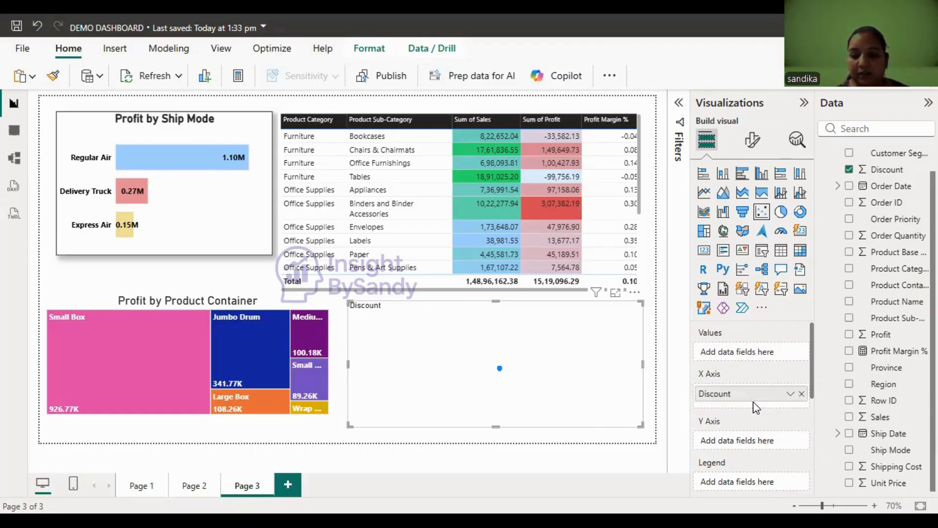
pyautogui.click(790, 394)
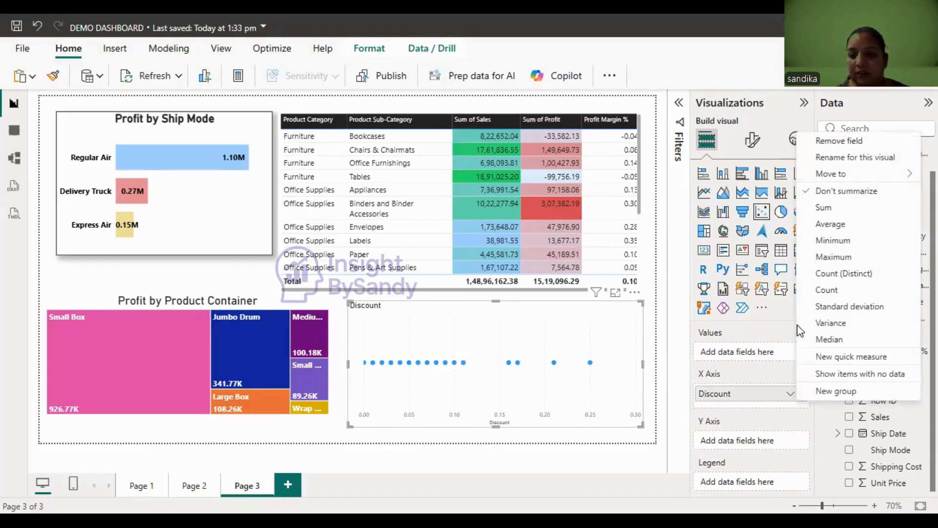
pyautogui.click(681, 407)
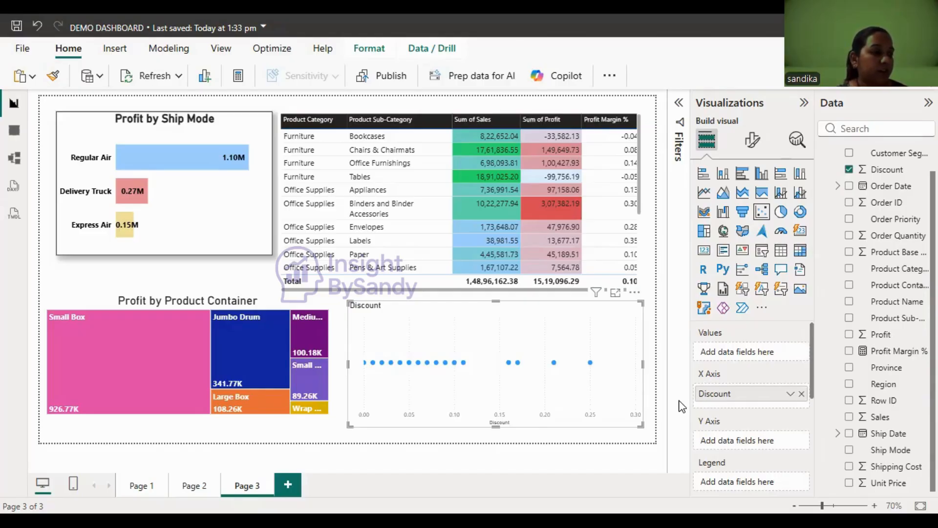
pyautogui.click(802, 394)
# Step: Plot Sales on the scatter chart's X axis and Profit on its Y axis, with both fields set to Don't summarize
pyautogui.moveTo(874, 417); pyautogui.dragTo(752, 394)
pyautogui.moveTo(883, 335); pyautogui.dragTo(757, 442)
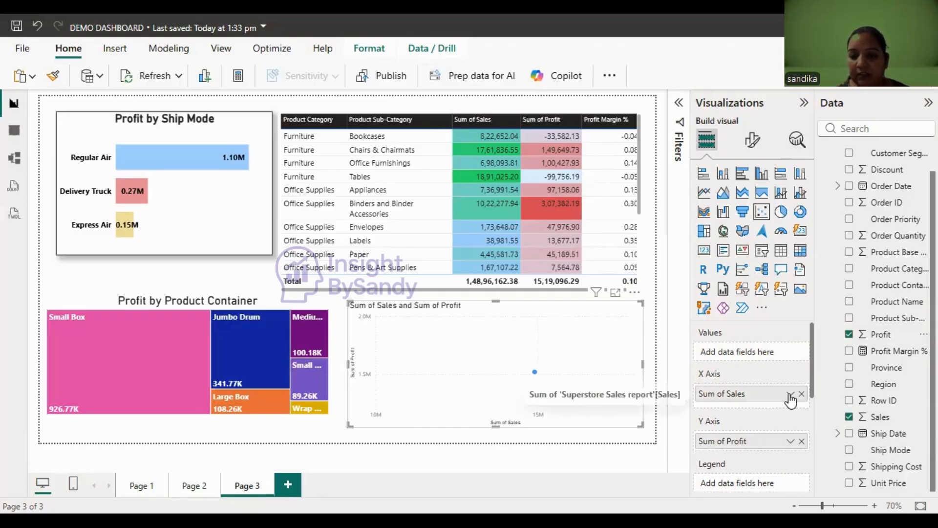
pyautogui.click(789, 394)
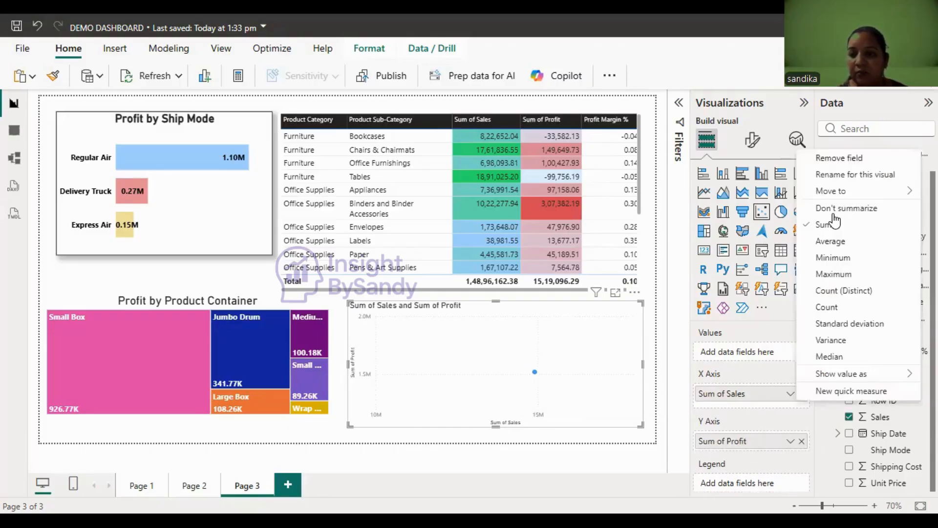
pyautogui.click(834, 214)
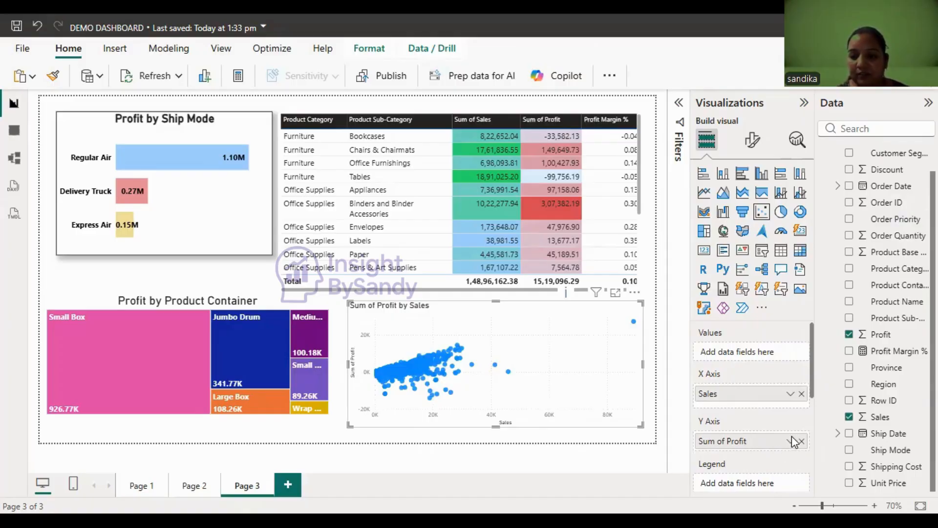
pyautogui.click(787, 441)
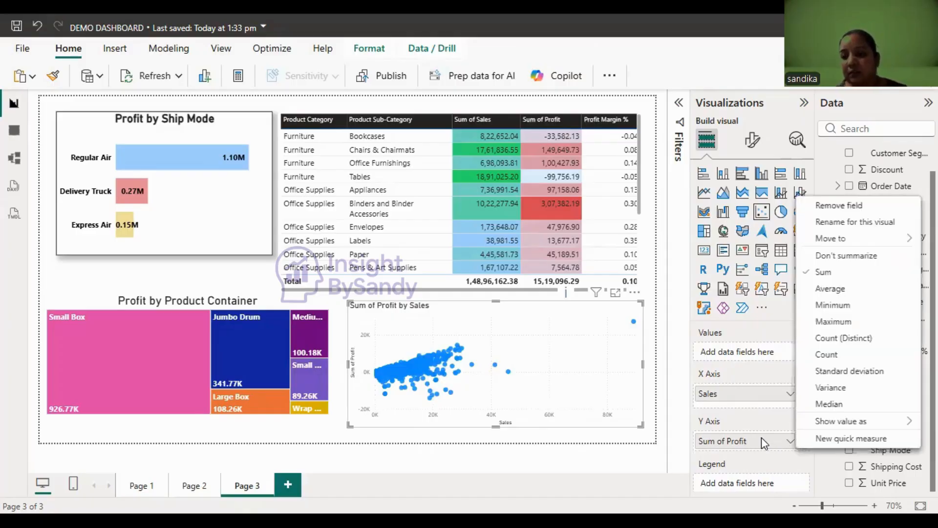
pyautogui.click(834, 258)
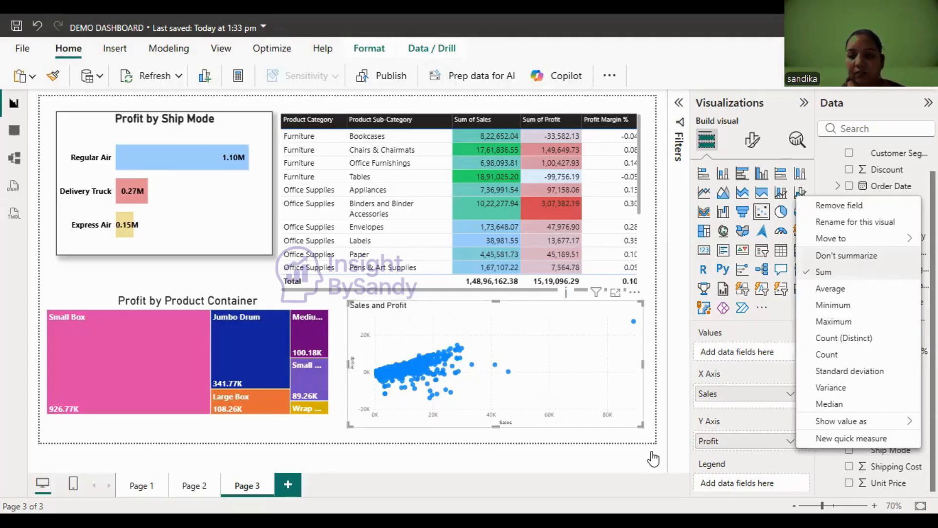
pyautogui.press('Escape')
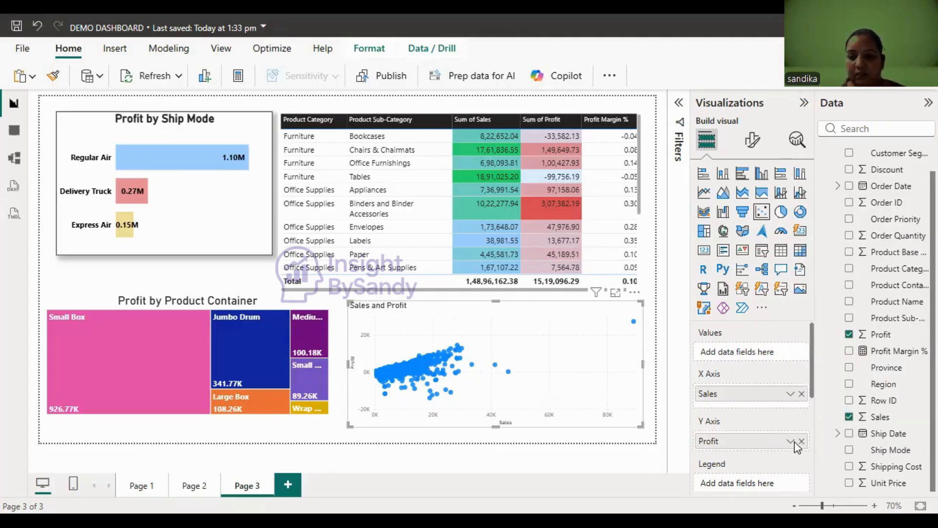
pyautogui.press('Escape')
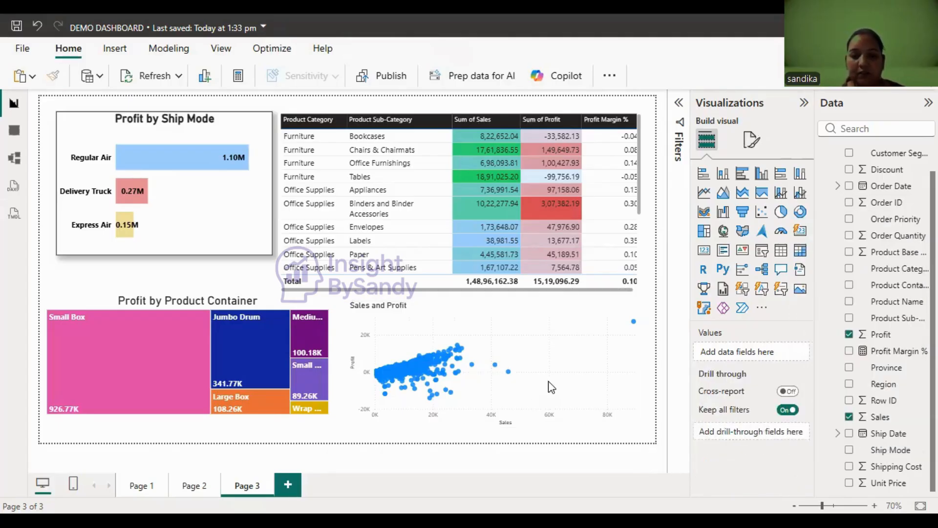
pyautogui.click(575, 397)
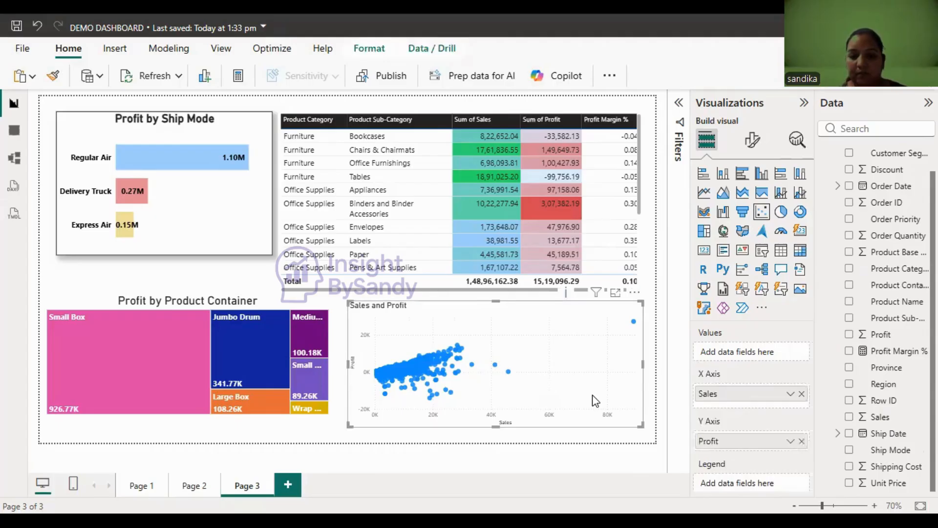
pyautogui.click(792, 442)
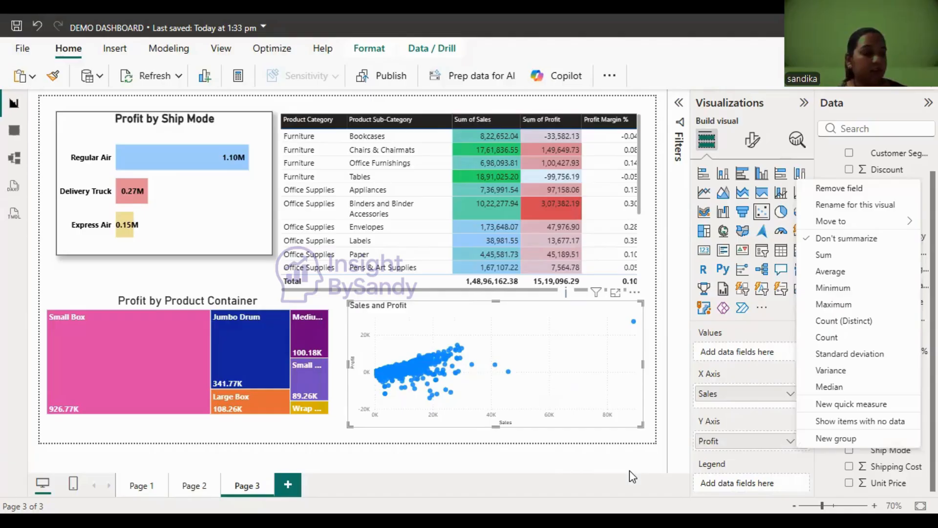
pyautogui.press('Escape')
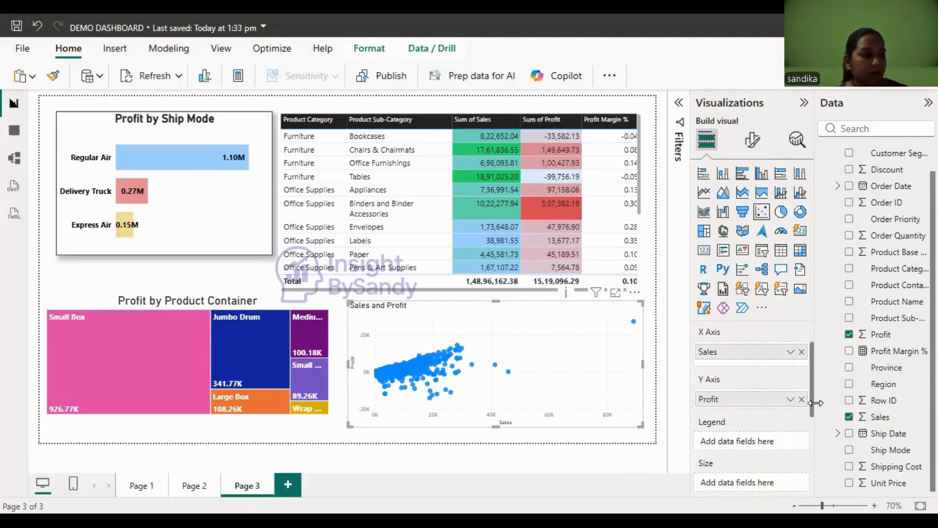
# Step: Use Customer Segment as the scatter chart's legend and Discount as its bubble size
pyautogui.moveTo(811, 388); pyautogui.dragTo(819, 423)
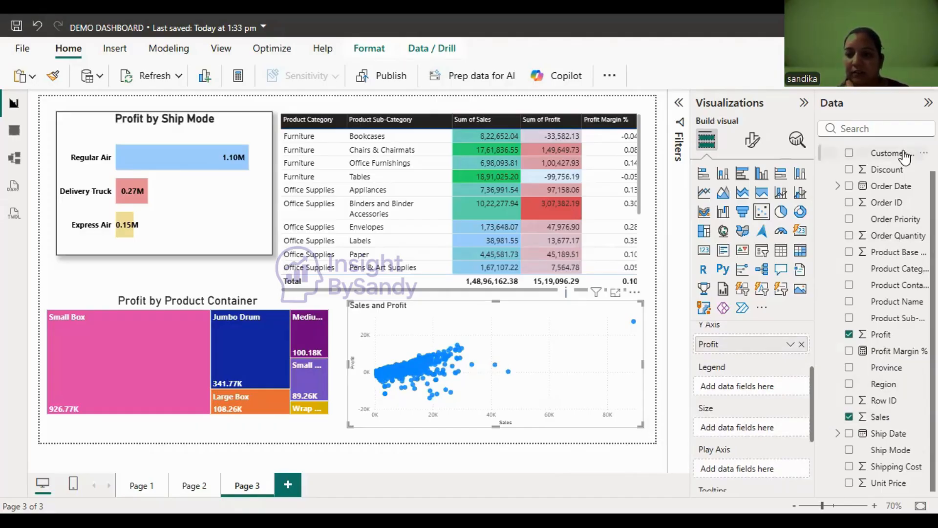
pyautogui.moveTo(905, 155); pyautogui.dragTo(755, 386)
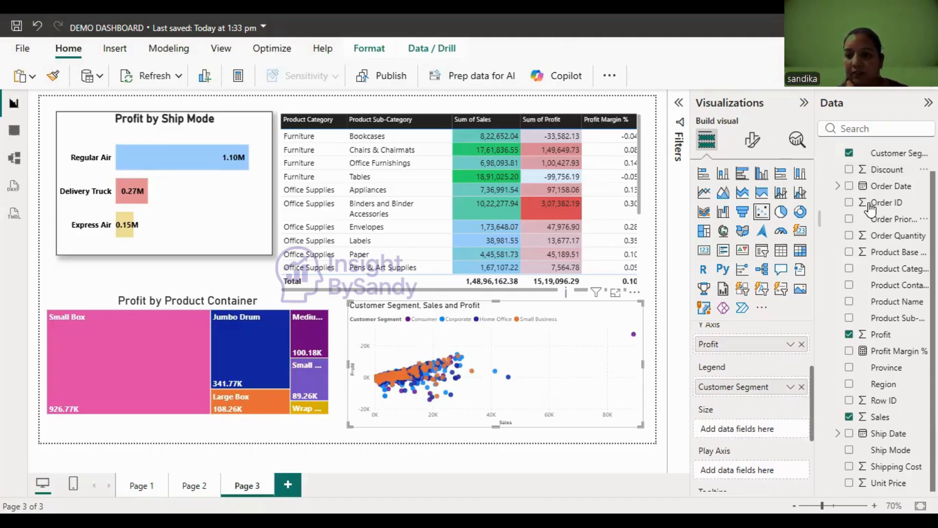
pyautogui.moveTo(877, 172); pyautogui.dragTo(746, 433)
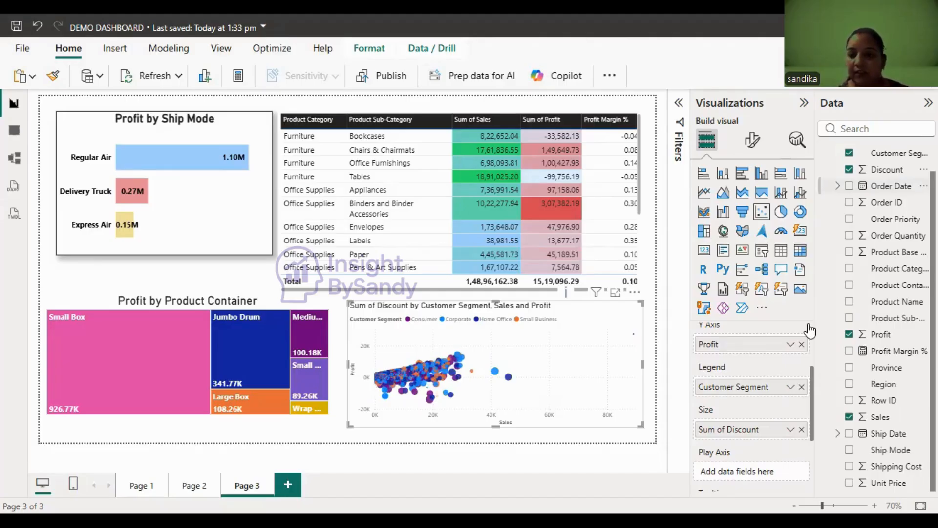
# Step: Make the scatter chart's X-axis values bold and black, with font size 16
pyautogui.click(752, 142)
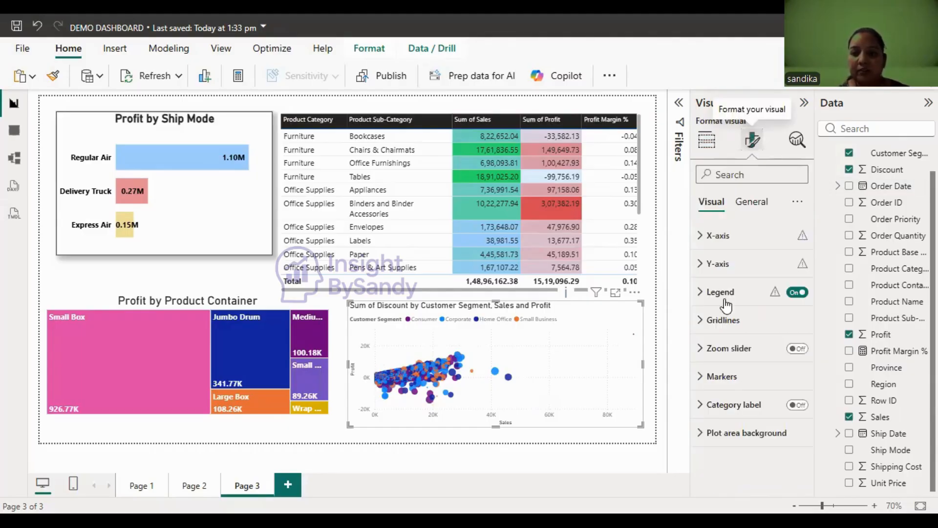
pyautogui.click(735, 243)
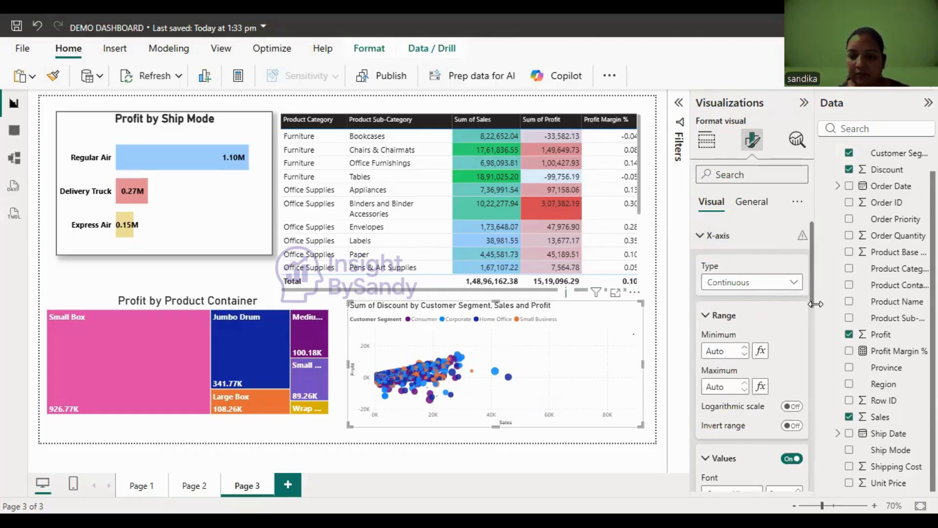
pyautogui.scroll(-3, 782, 318)
pyautogui.doubleClick(774, 347)
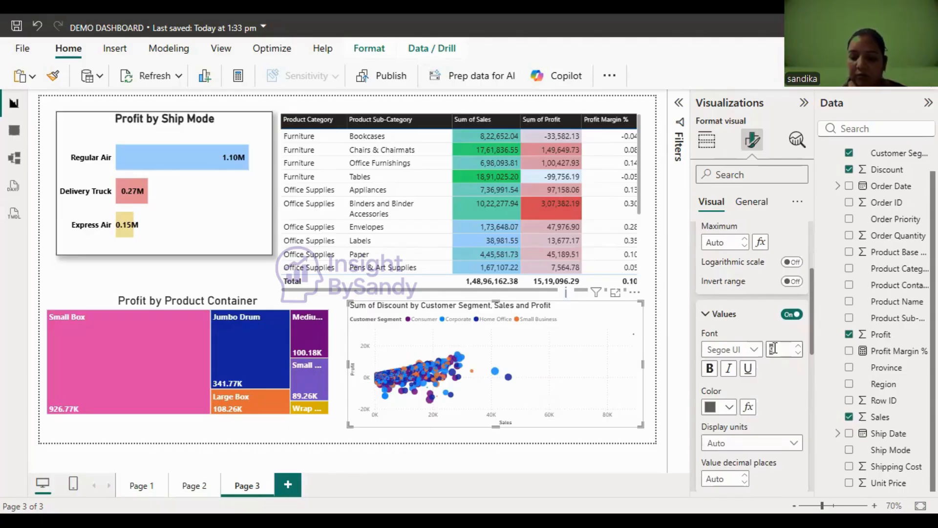
pyautogui.write('16')
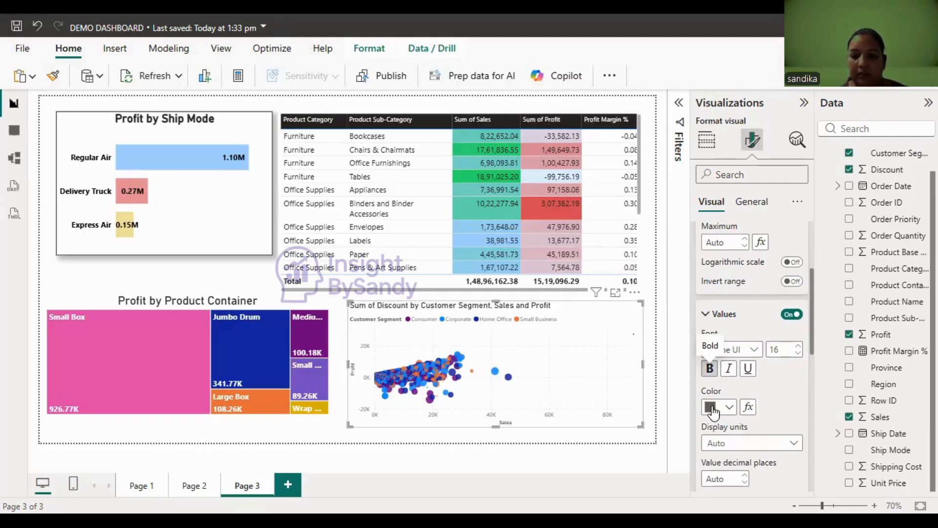
pyautogui.click(709, 369)
pyautogui.click(728, 406)
pyautogui.click(740, 330)
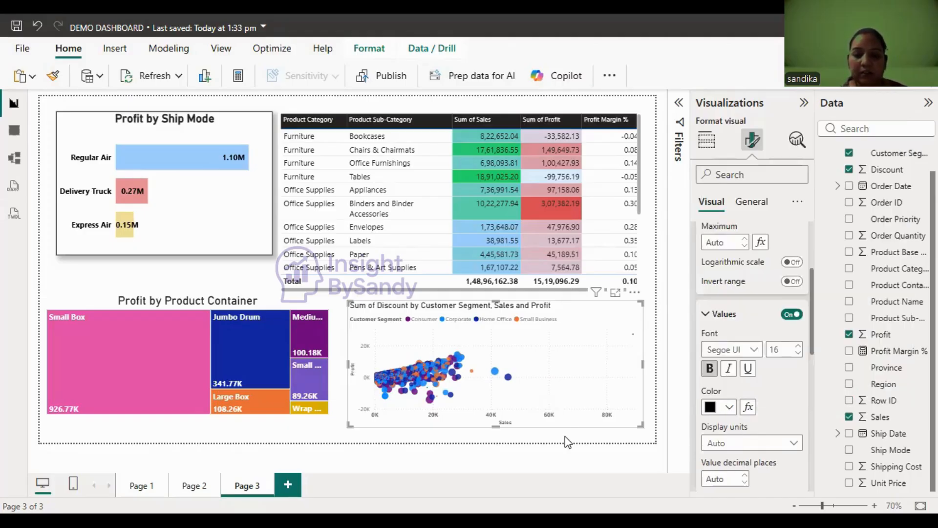
pyautogui.click(498, 435)
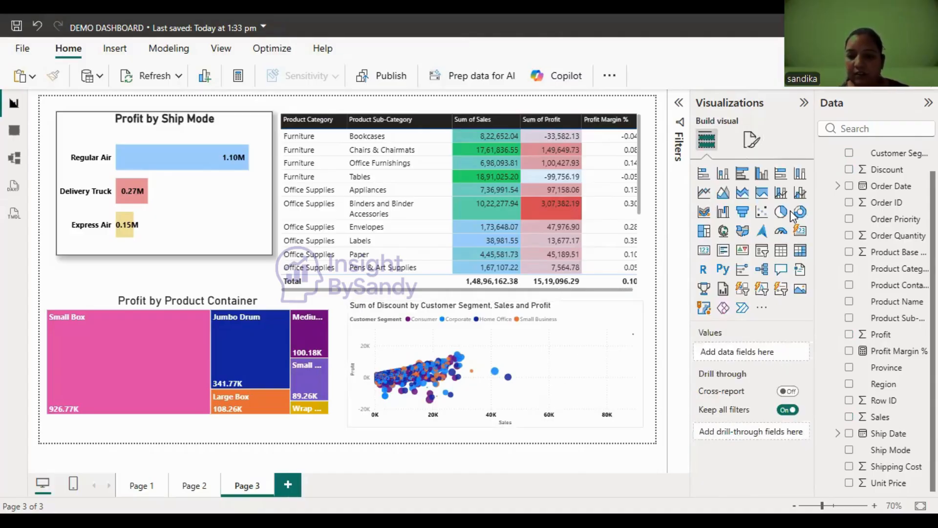
# Step: Make the scatter chart's Y-axis values black and bold, with font size 12
pyautogui.click(540, 317)
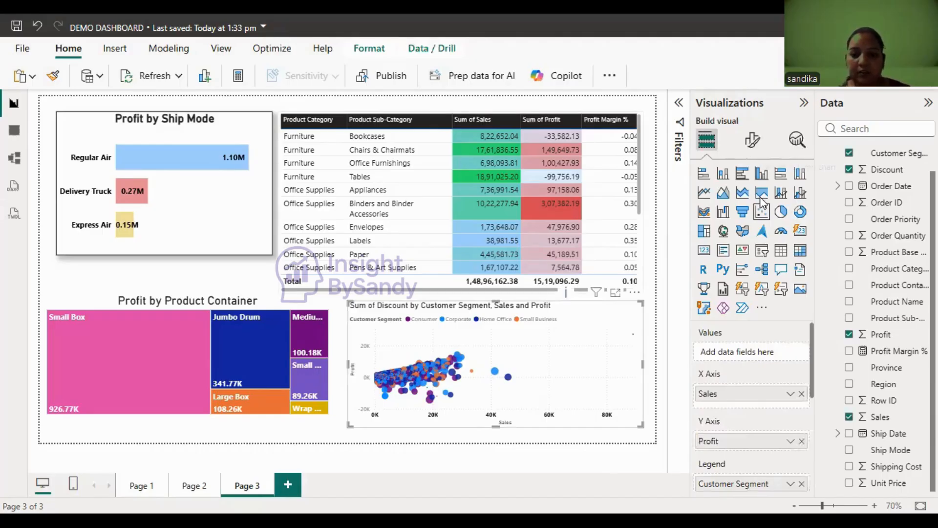
pyautogui.click(752, 144)
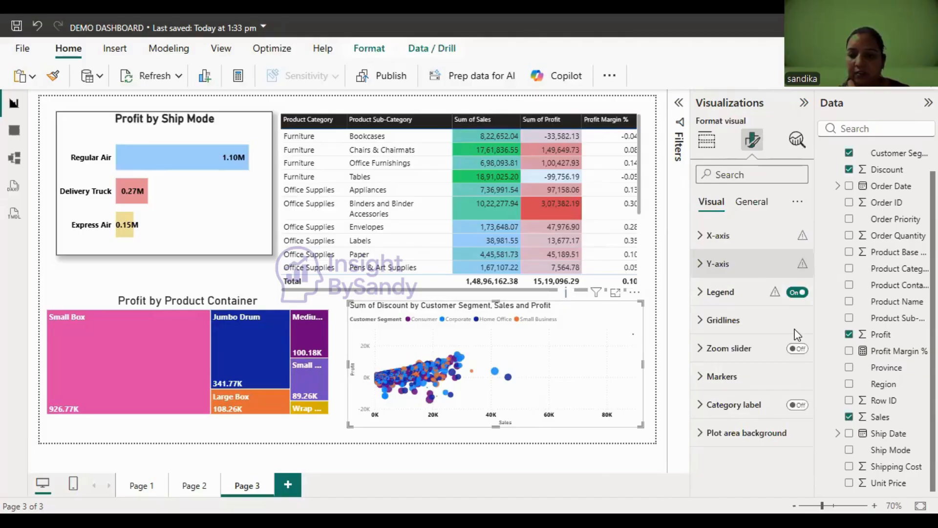
pyautogui.click(806, 264)
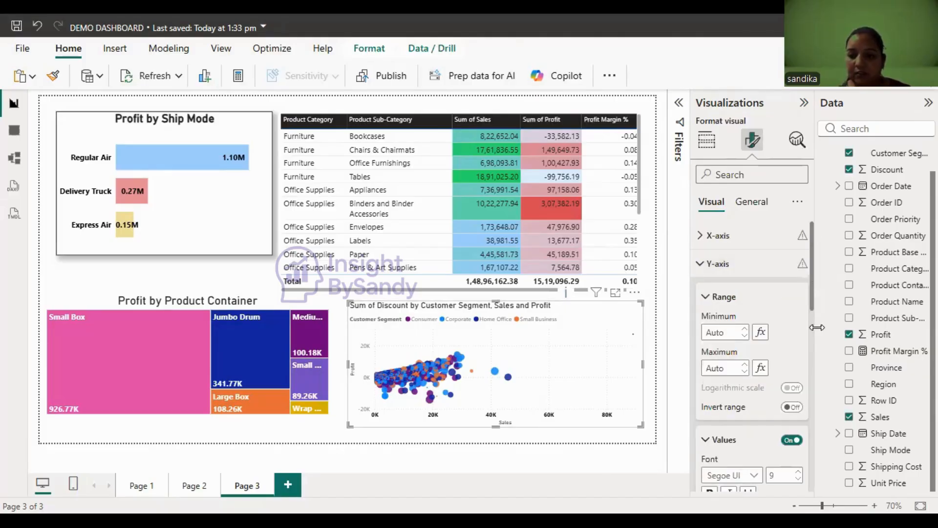
pyautogui.click(791, 439)
pyautogui.click(729, 390)
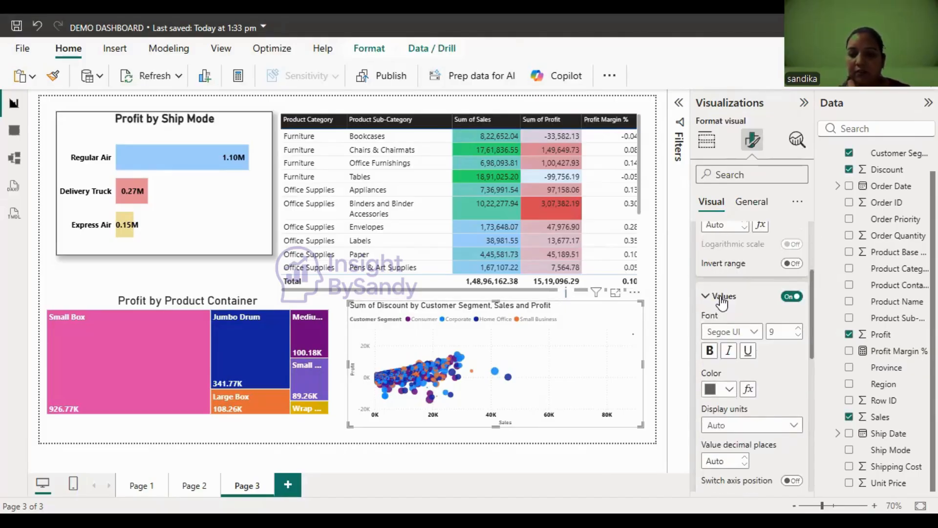
pyautogui.click(720, 305)
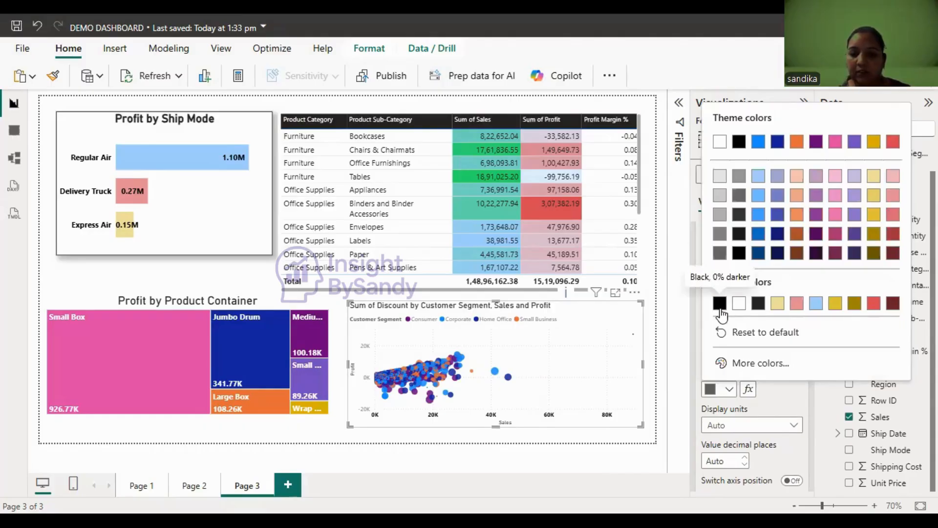
pyautogui.click(710, 351)
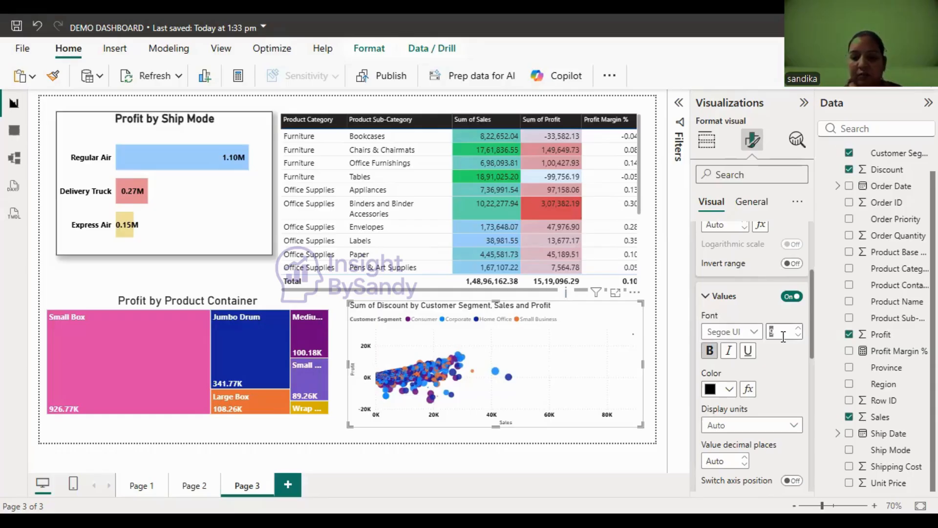
pyautogui.click(781, 331)
pyautogui.write('12')
pyautogui.press('BackSpace')
pyautogui.press('BackSpace')
pyautogui.press('BackSpace')
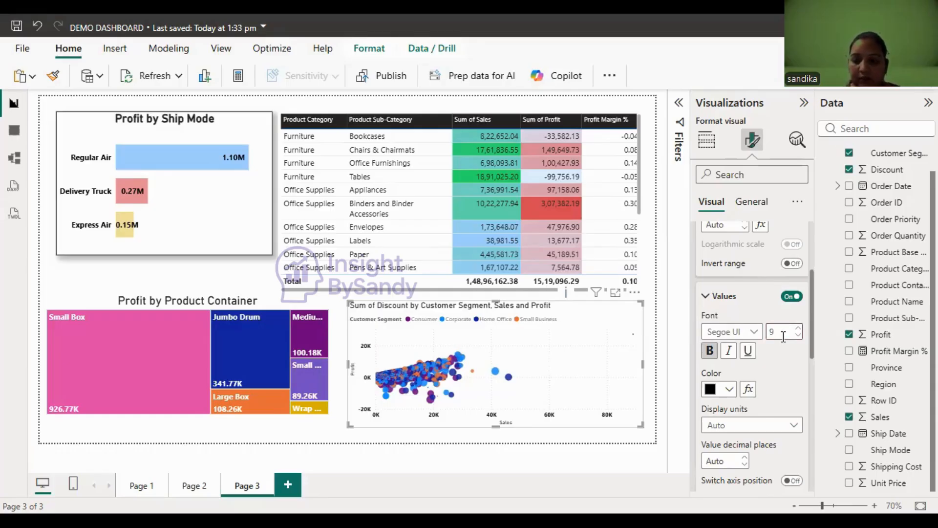
pyautogui.write('12')
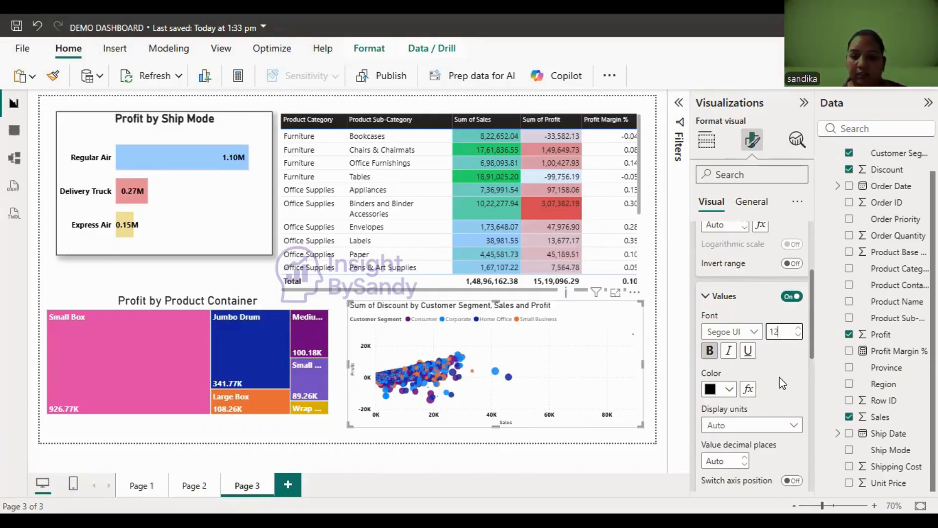
# Step: Make the scatter chart's Y-axis title bold and set its font size to 16
pyautogui.moveTo(812, 335); pyautogui.dragTo(810, 396)
pyautogui.doubleClick(772, 445)
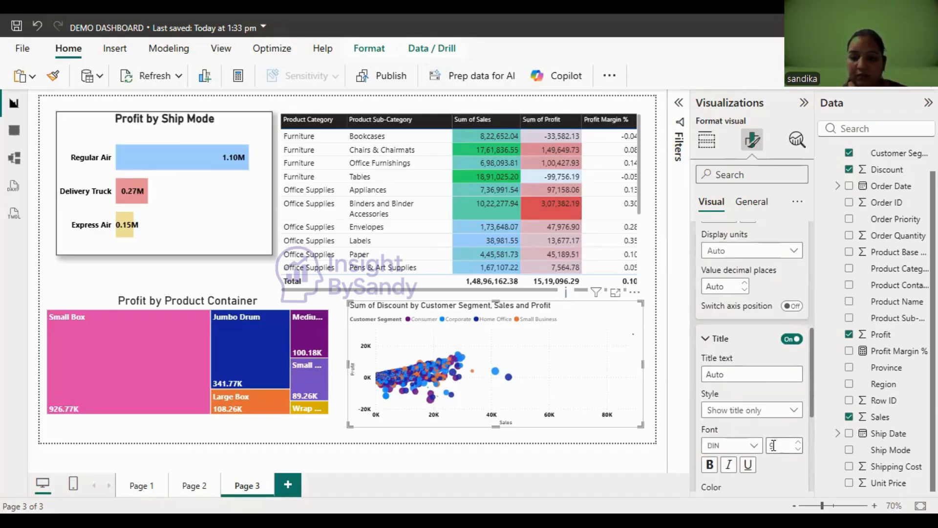
pyautogui.write('12')
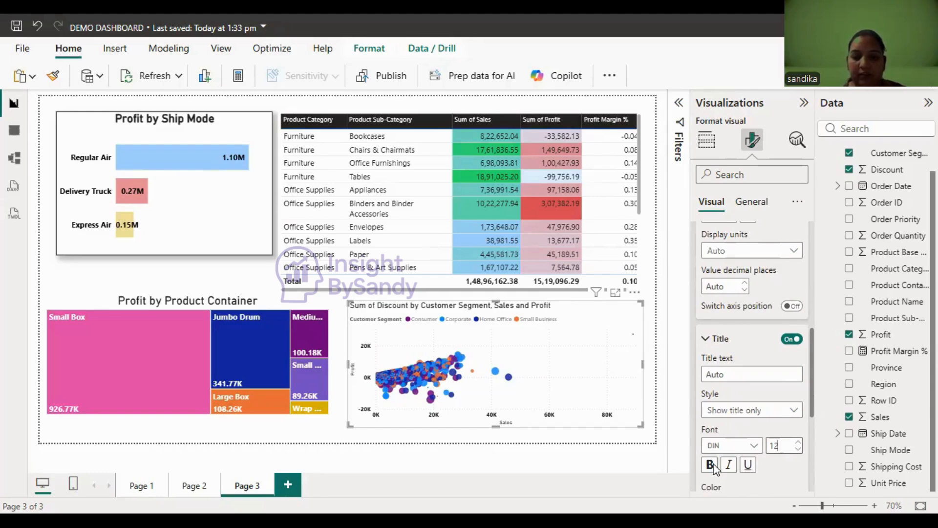
pyautogui.click(709, 467)
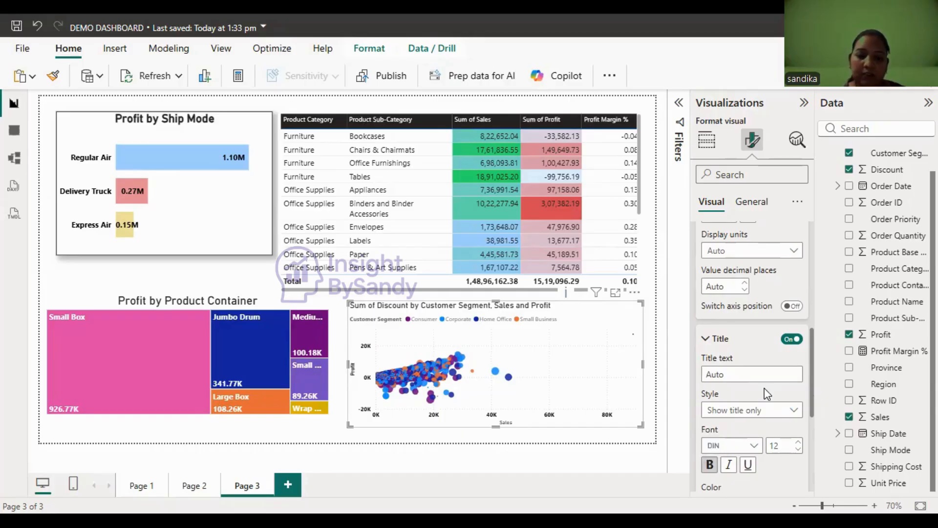
pyautogui.click(780, 445)
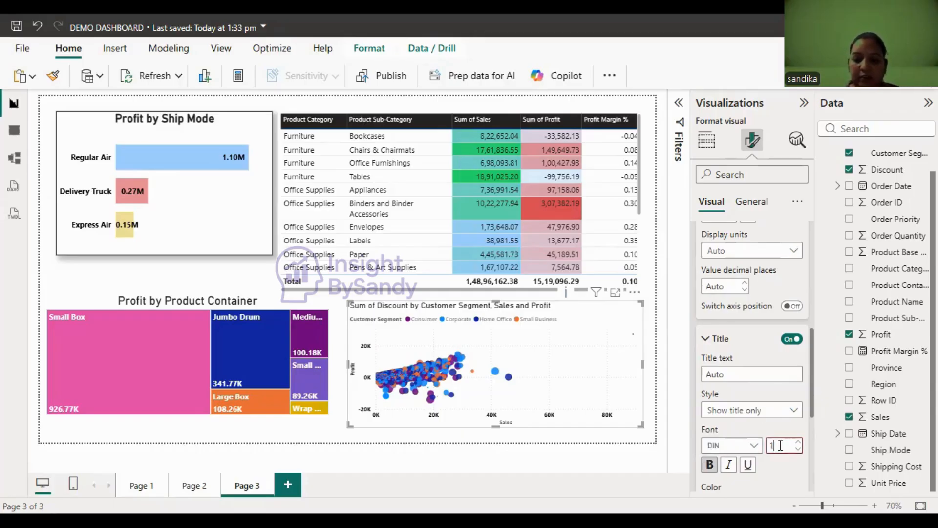
pyautogui.write('6')
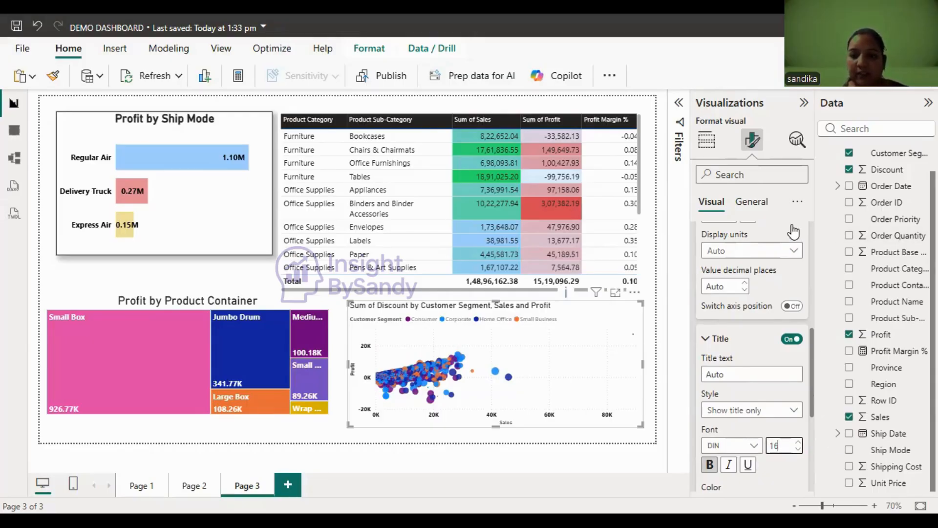
# Step: Set the font size of the scatter chart's X-axis values to 12
pyautogui.click(714, 236)
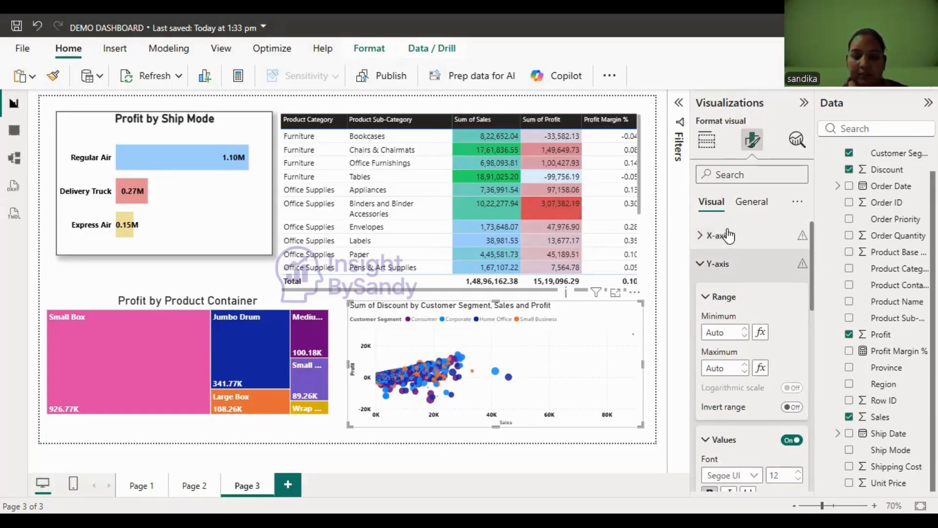
pyautogui.click(720, 236)
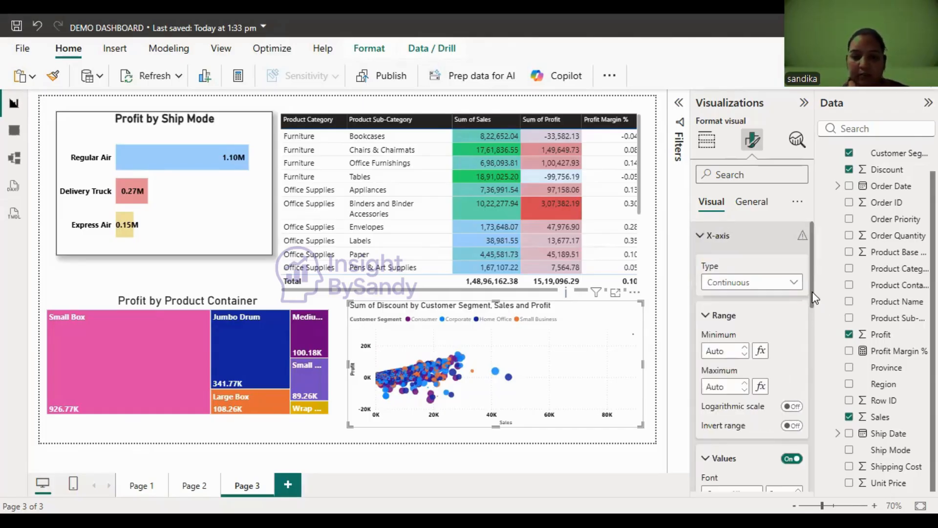
pyautogui.moveTo(813, 302); pyautogui.dragTo(813, 371)
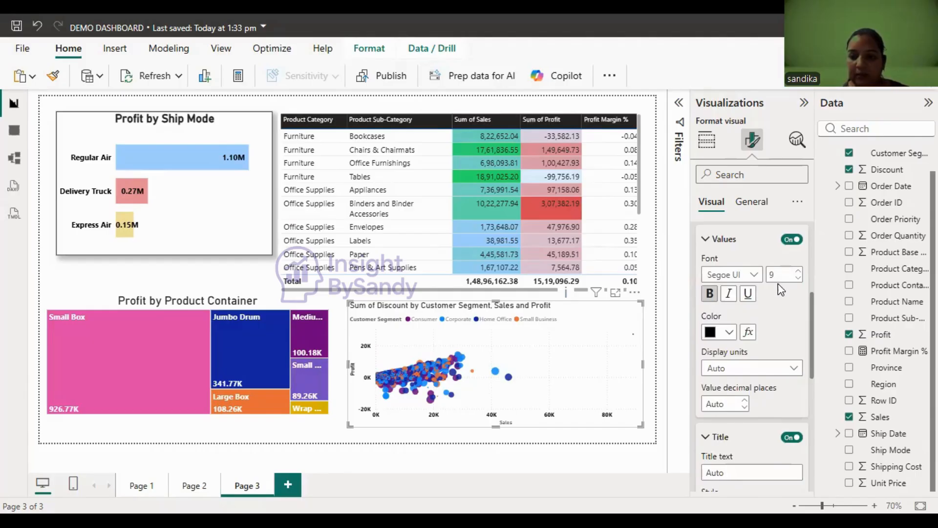
pyautogui.scroll(-1, 778, 278)
pyautogui.doubleClick(778, 252)
pyautogui.write('12')
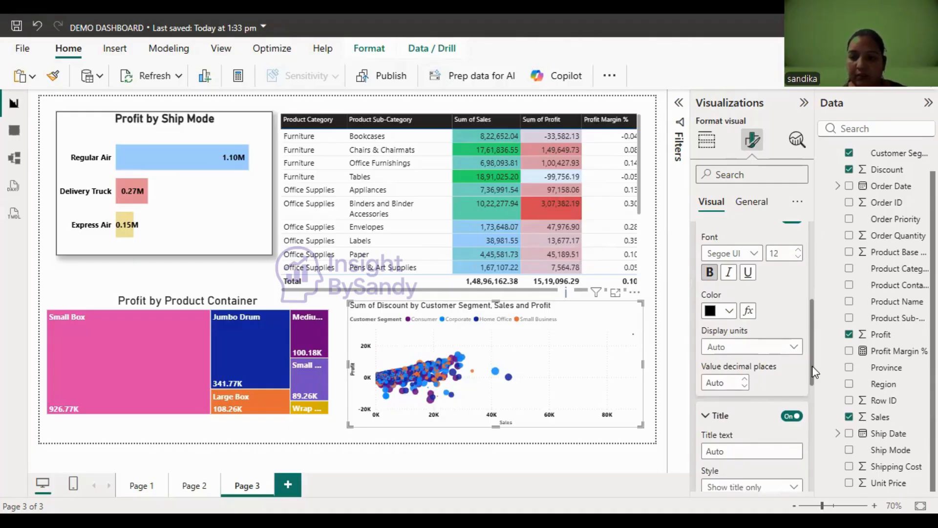
# Step: Make the scatter chart's X-axis title bold and set its font size to 12
pyautogui.moveTo(811, 373); pyautogui.dragTo(810, 425)
pyautogui.doubleClick(780, 364)
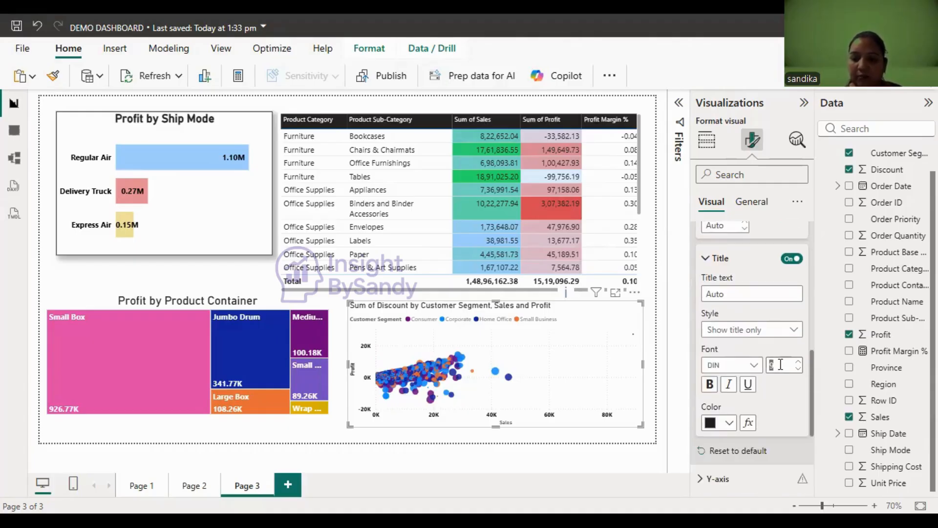
pyautogui.write('12')
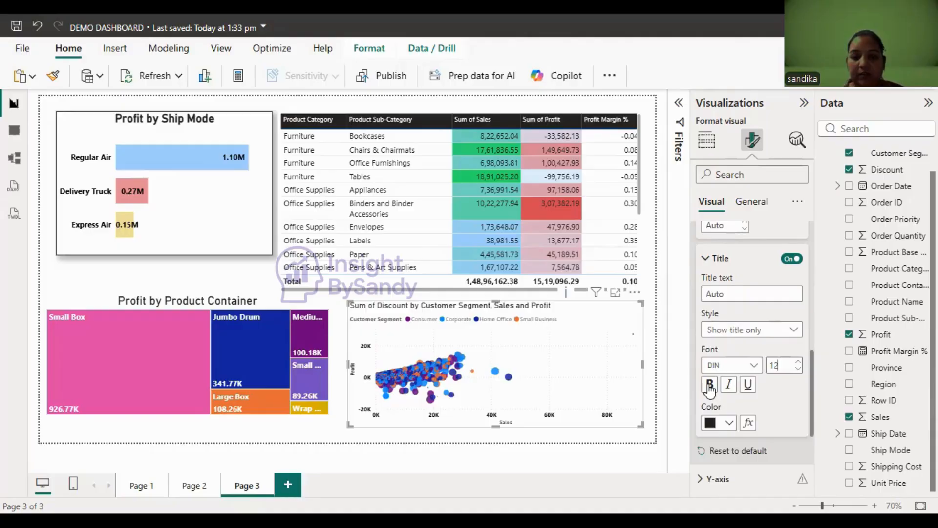
pyautogui.click(709, 385)
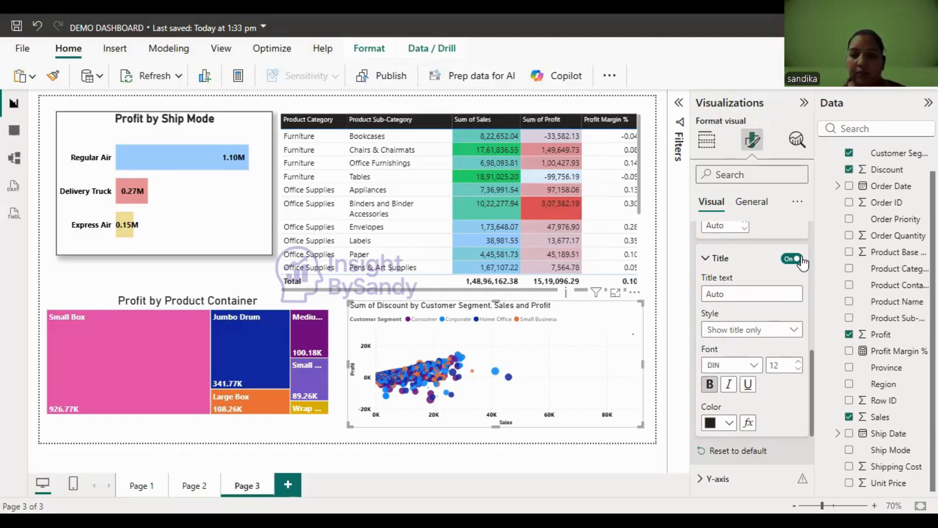
pyautogui.scroll(5, 782, 244)
pyautogui.click(744, 204)
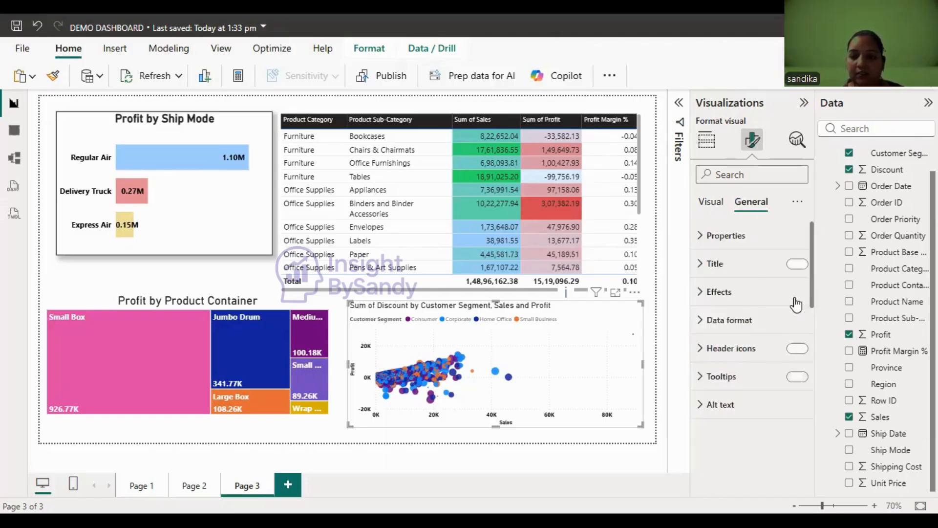
pyautogui.click(705, 203)
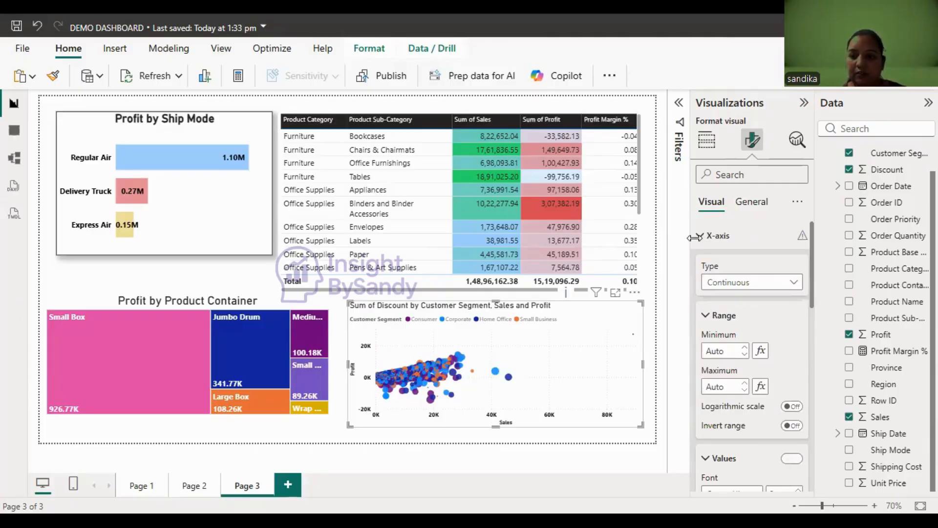
# Step: Set the scatter chart's legend text to font size 12 in black
pyautogui.click(732, 239)
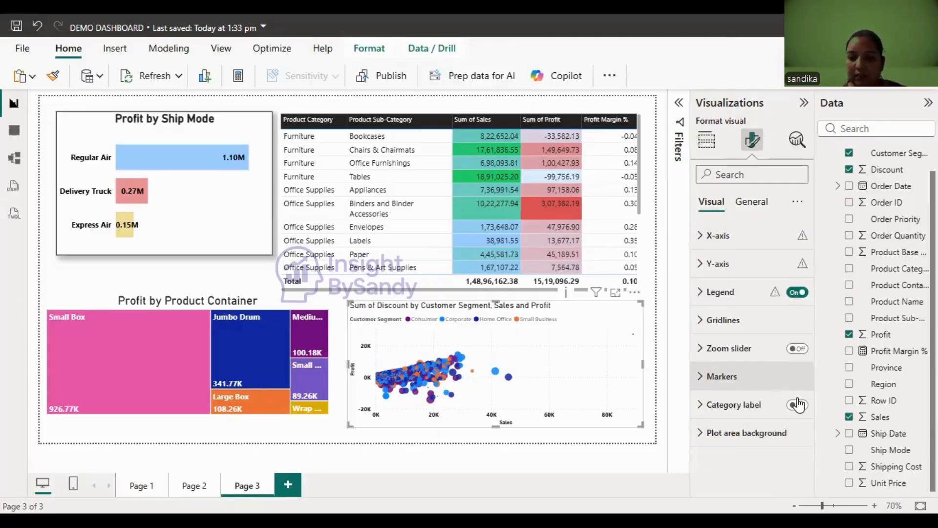
pyautogui.click(742, 293)
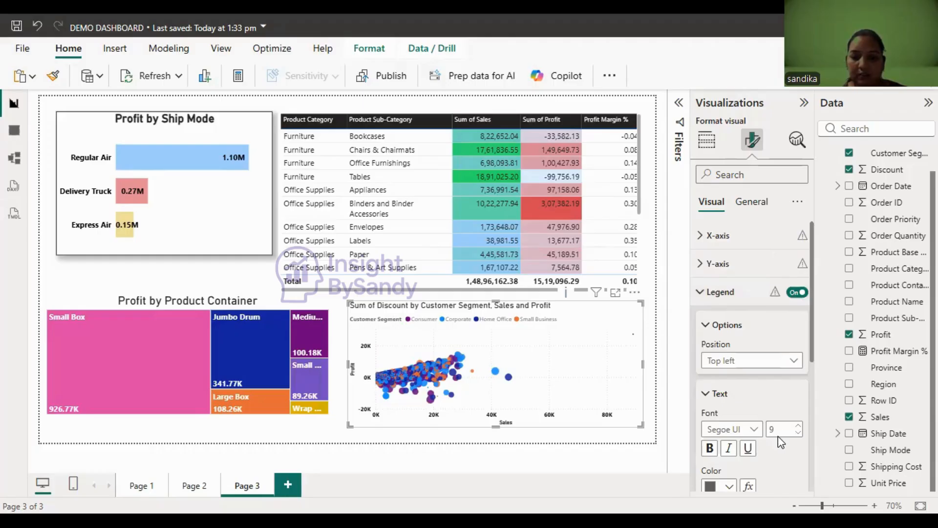
pyautogui.doubleClick(780, 432)
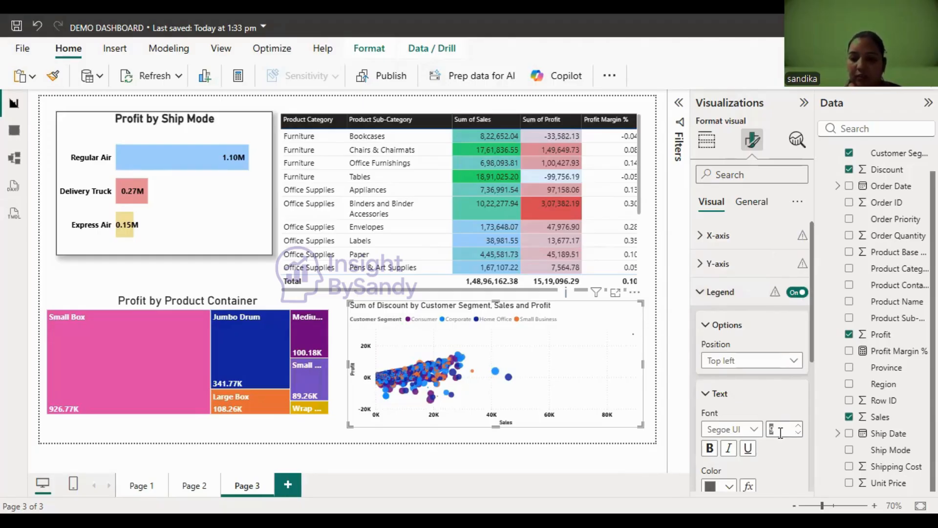
pyautogui.write('12')
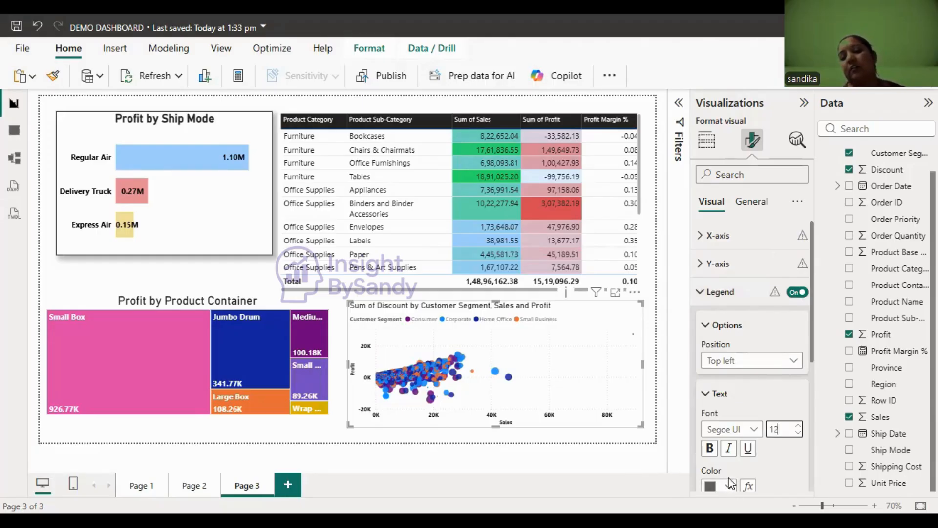
pyautogui.click(730, 484)
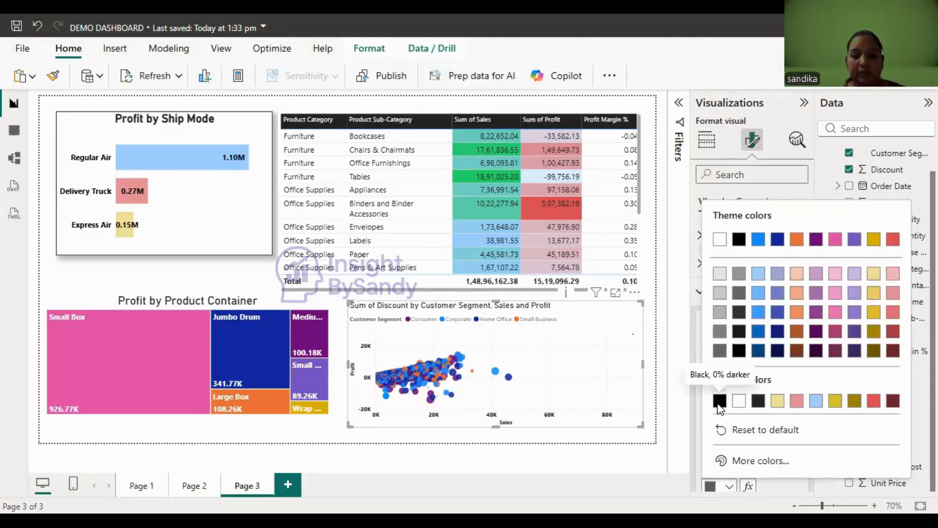
pyautogui.click(719, 401)
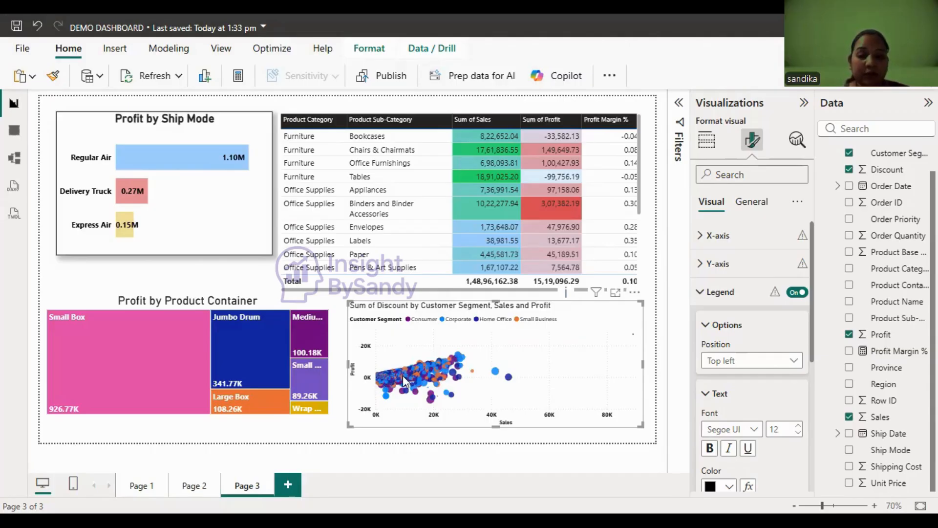
pyautogui.moveTo(377, 374)
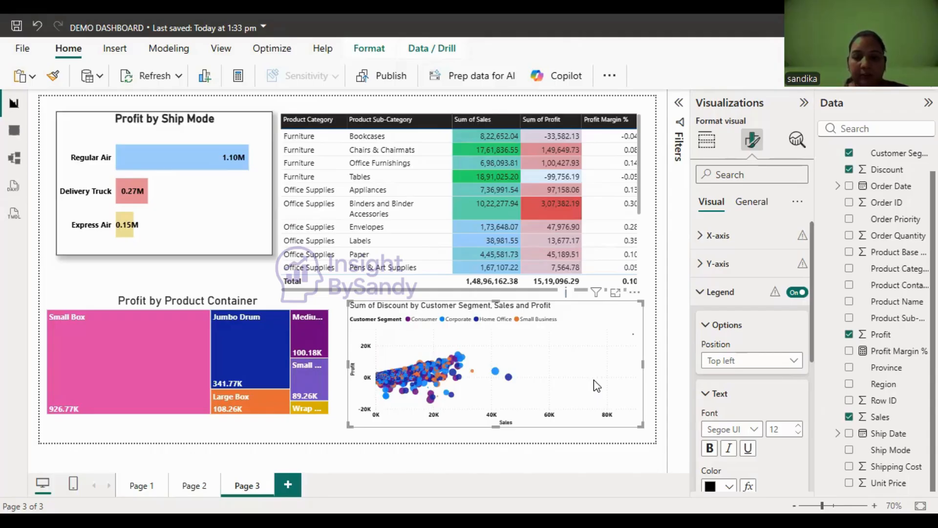
# Step: Enlarge the scatter chart to the page's lower-right corner and stretch the Product Container treemap down near the page's lower edge
pyautogui.moveTo(642, 426); pyautogui.dragTo(655, 443)
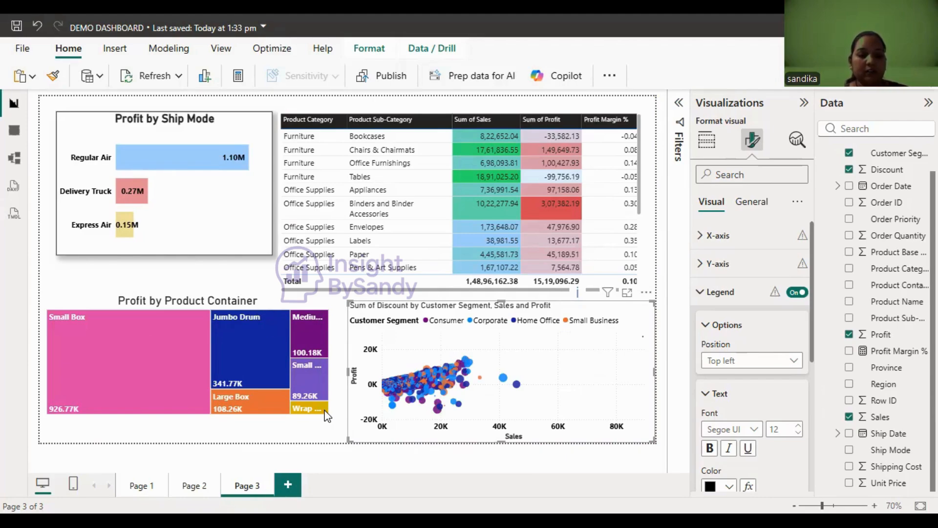
pyautogui.click(135, 395)
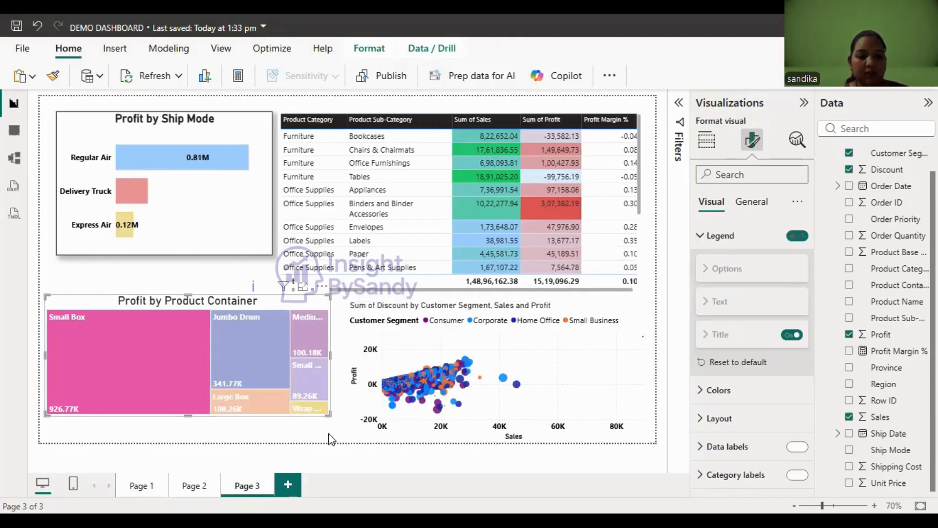
pyautogui.moveTo(327, 414); pyautogui.dragTo(327, 420)
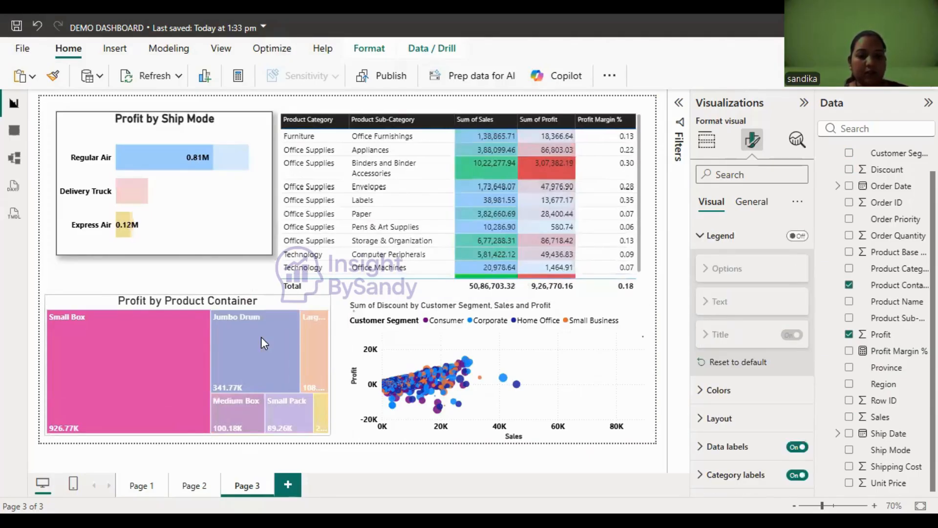
# Step: Examine how selecting individual containers in the treemap, including Small Box, filters the other visuals, and clear the selection
pyautogui.click(275, 363)
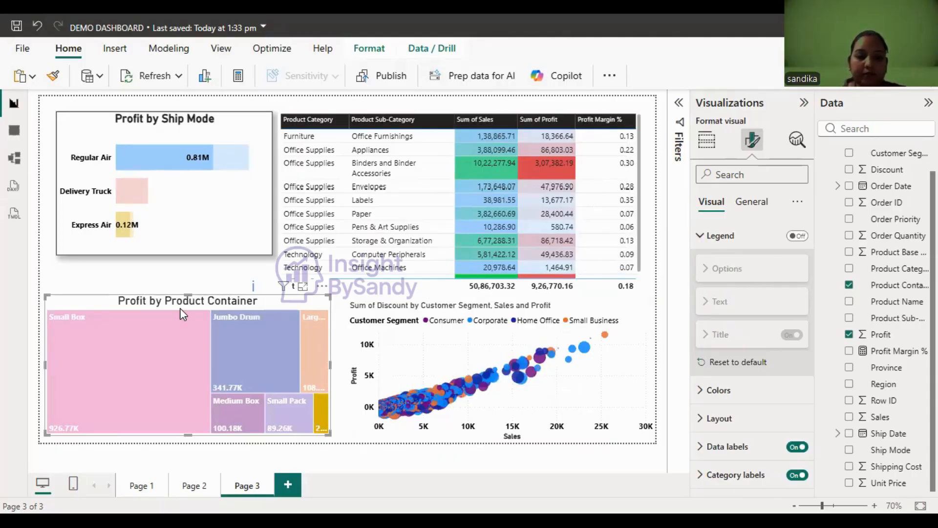
pyautogui.click(200, 289)
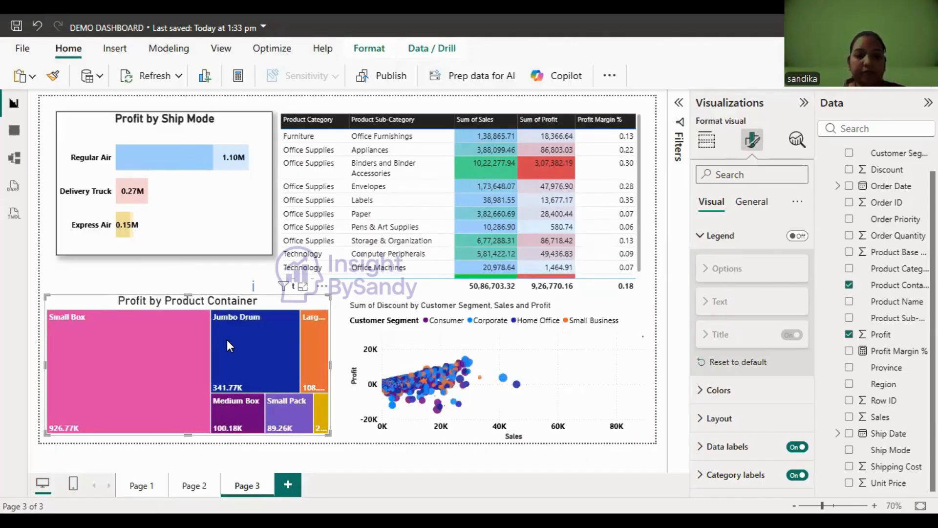
pyautogui.press('Escape')
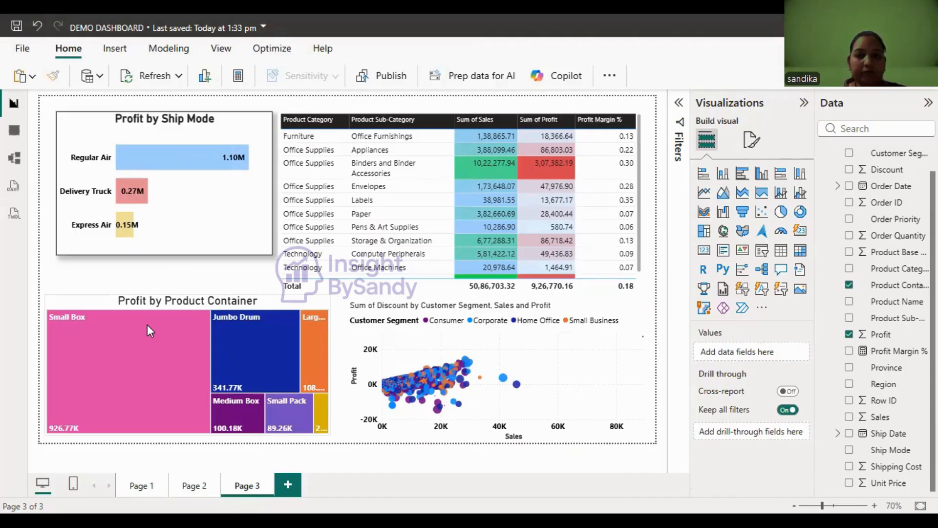
pyautogui.click(198, 345)
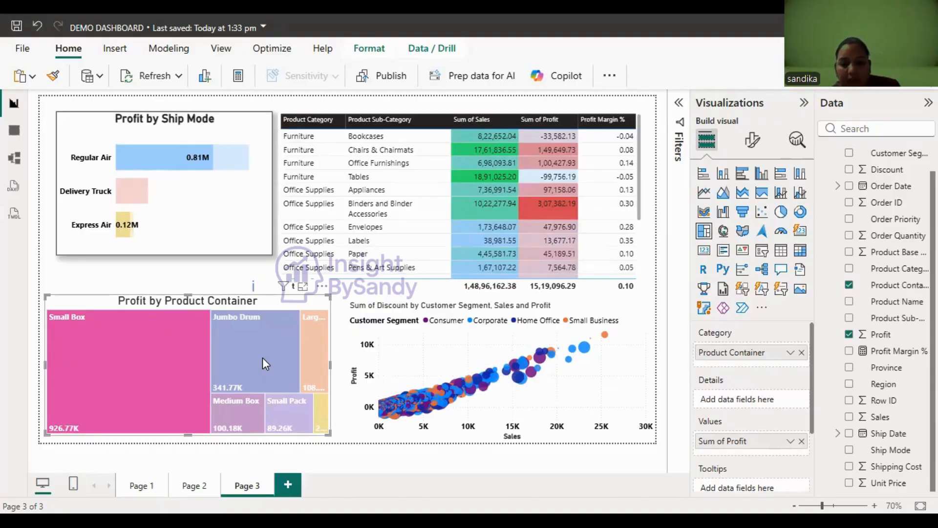
pyautogui.click(262, 358)
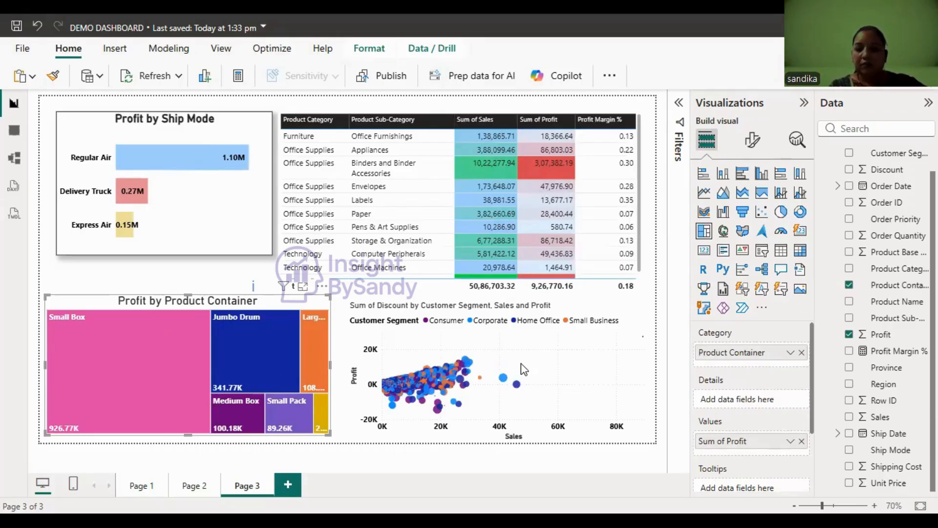
# Step: Change the scatter chart's title to "Discount by Customer Segment, Sales and Profit"
pyautogui.click(599, 334)
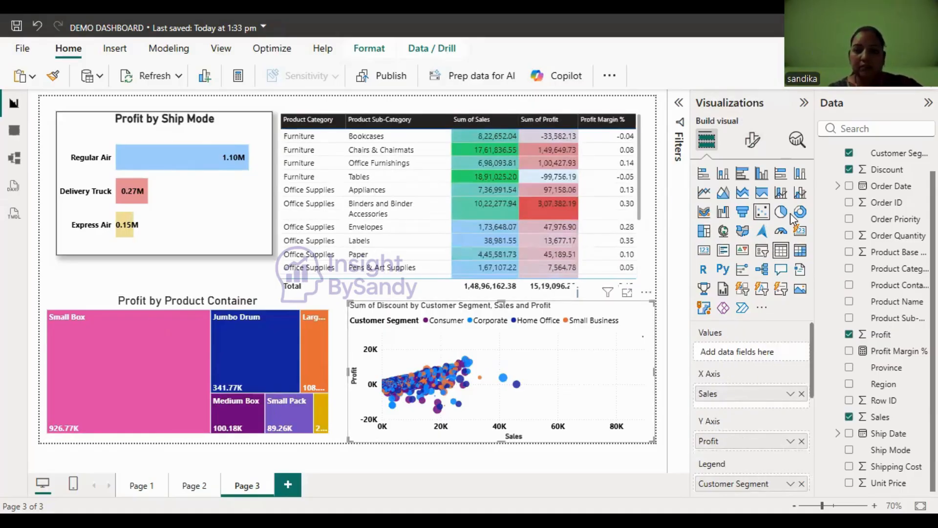
pyautogui.click(753, 143)
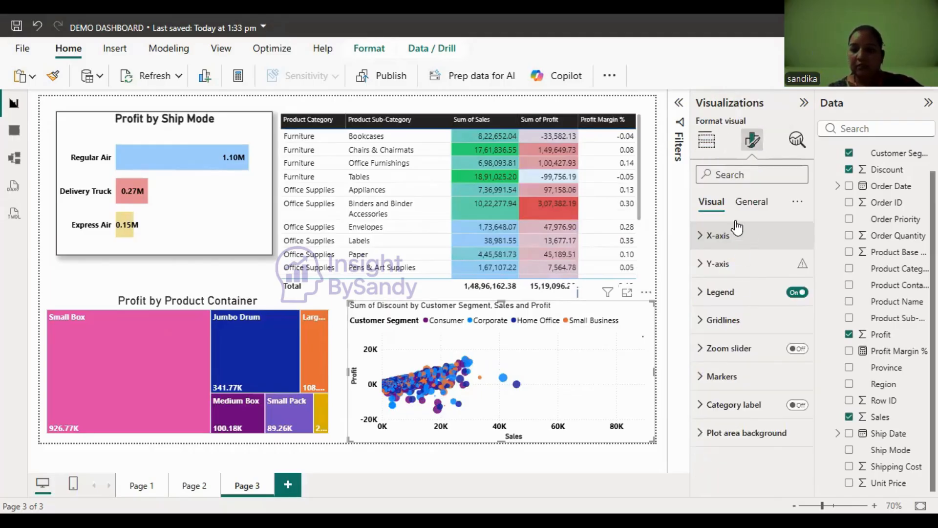
pyautogui.click(750, 205)
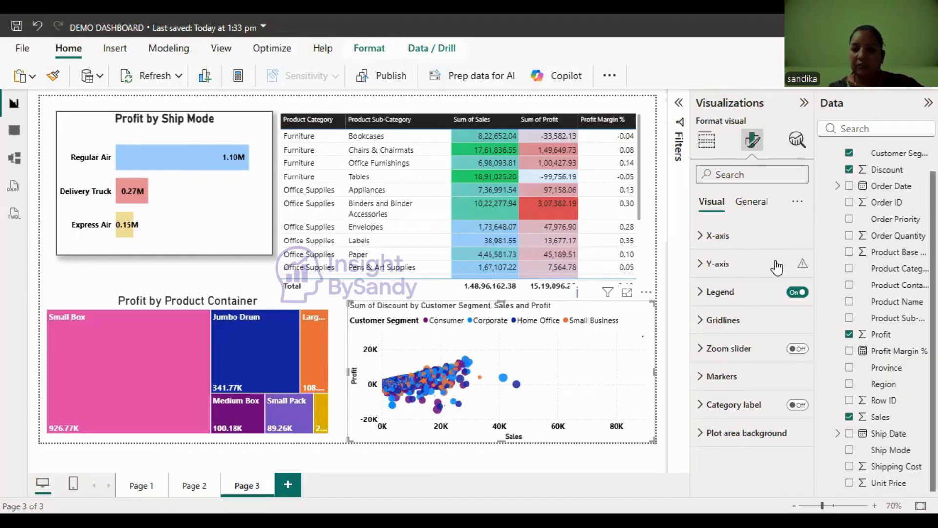
pyautogui.click(738, 268)
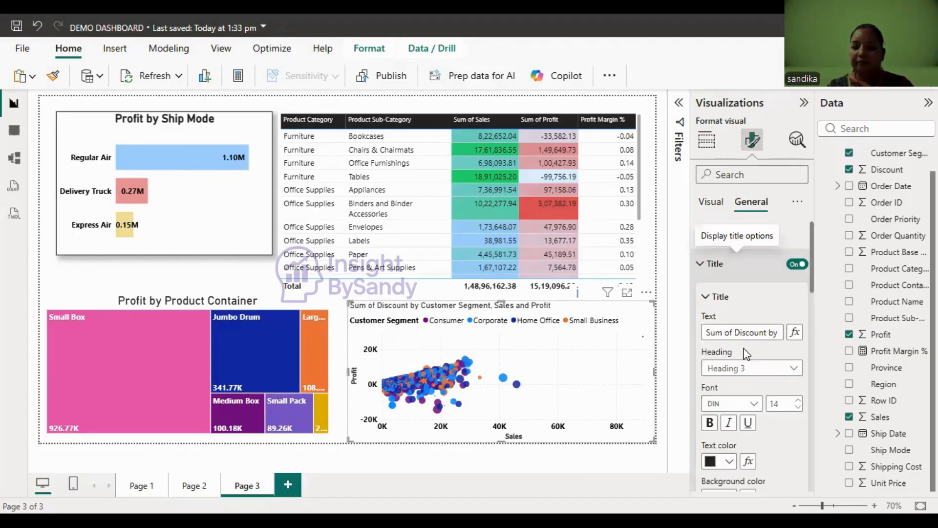
pyautogui.click(735, 331)
pyautogui.press('BackSpace')
pyautogui.press('BackSpace')
pyautogui.press('BackSpace')
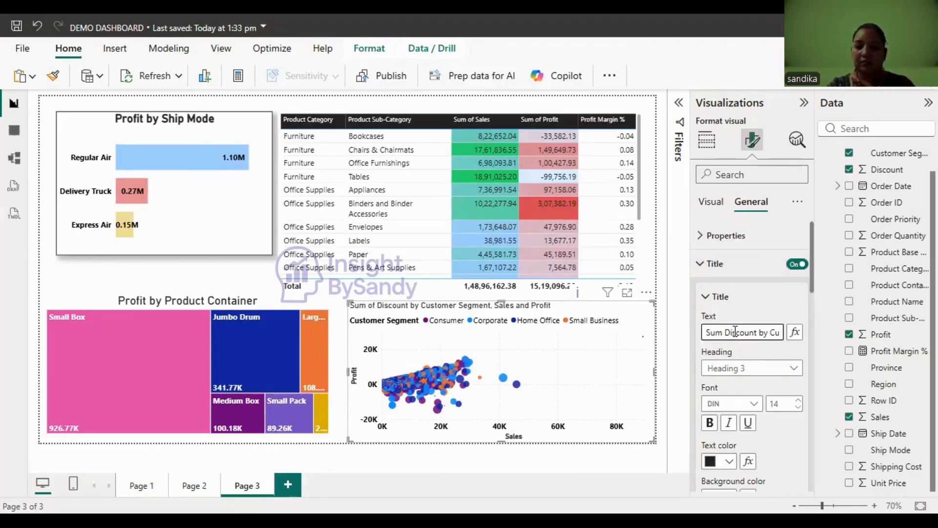
pyautogui.press('BackSpace')
pyautogui.press('BackSpace')
pyautogui.press('BackSpace')
pyautogui.press('BackSpace')
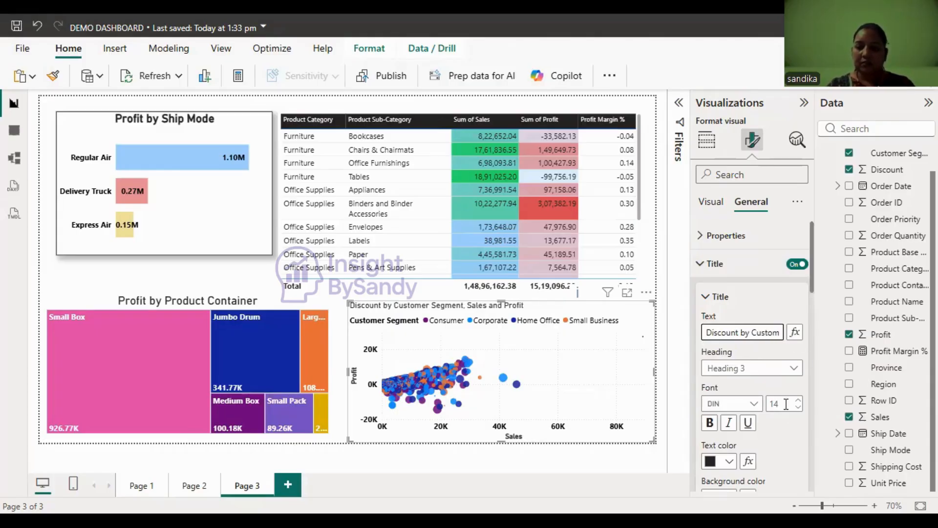
# Step: Make the scatter chart's title bold at font size 20 and center it horizontally
pyautogui.click(711, 427)
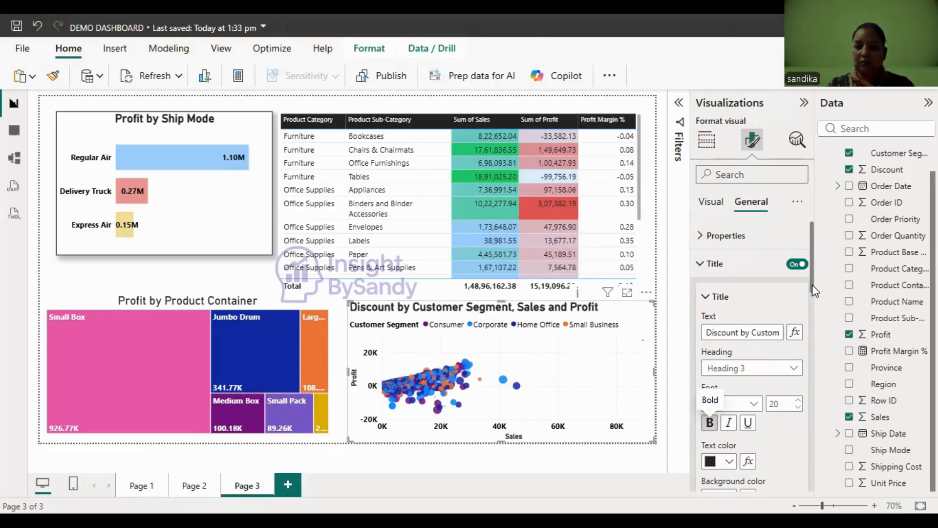
pyautogui.scroll(-5, 729, 330)
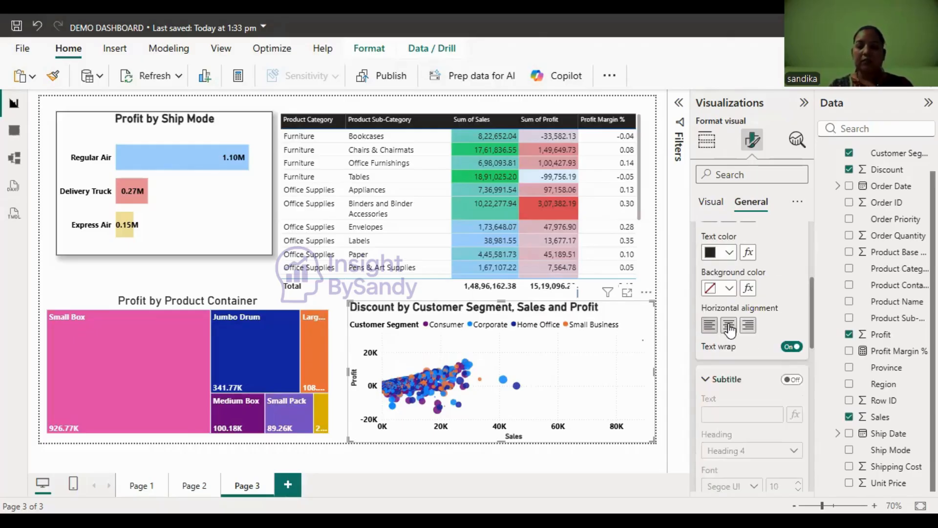
pyautogui.click(728, 326)
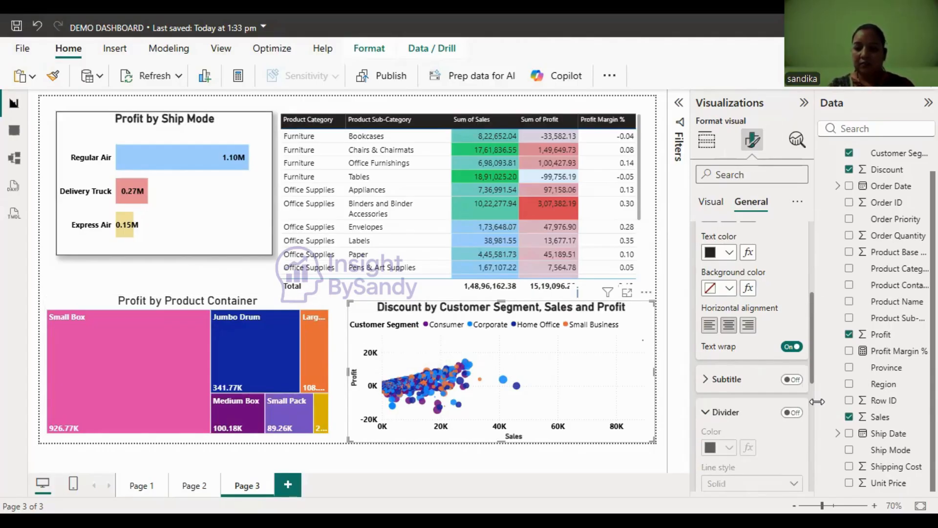
# Step: Turn on the visual border for the scatter chart
pyautogui.scroll(-5, 721, 374)
pyautogui.click(716, 363)
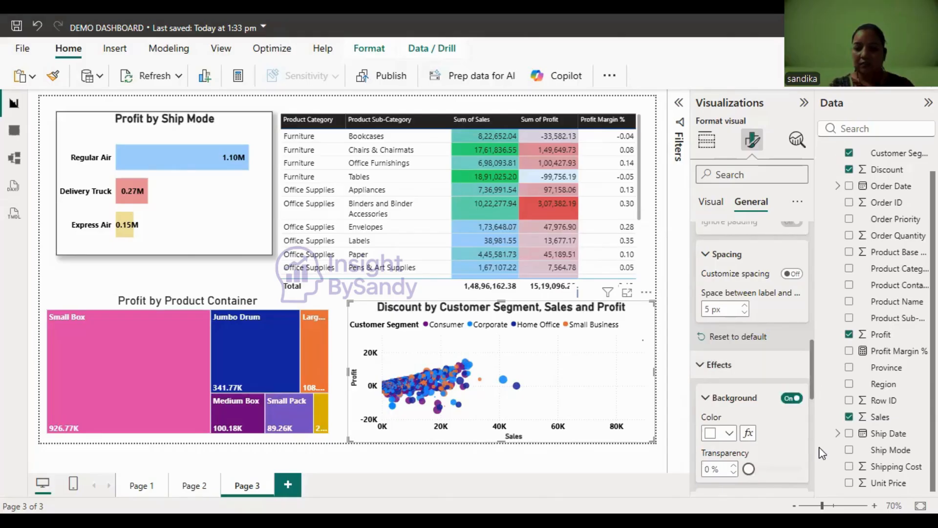
pyautogui.scroll(-5, 811, 405)
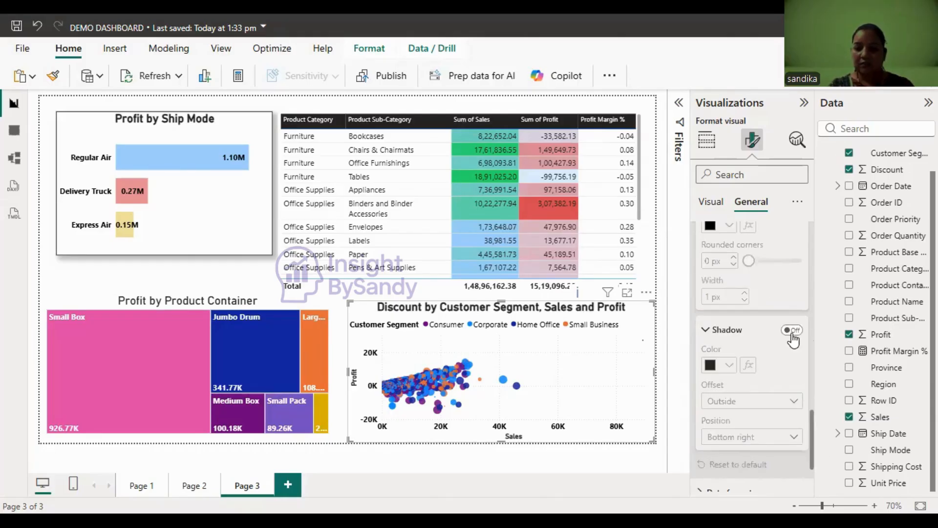
pyautogui.moveTo(810, 418); pyautogui.dragTo(810, 367)
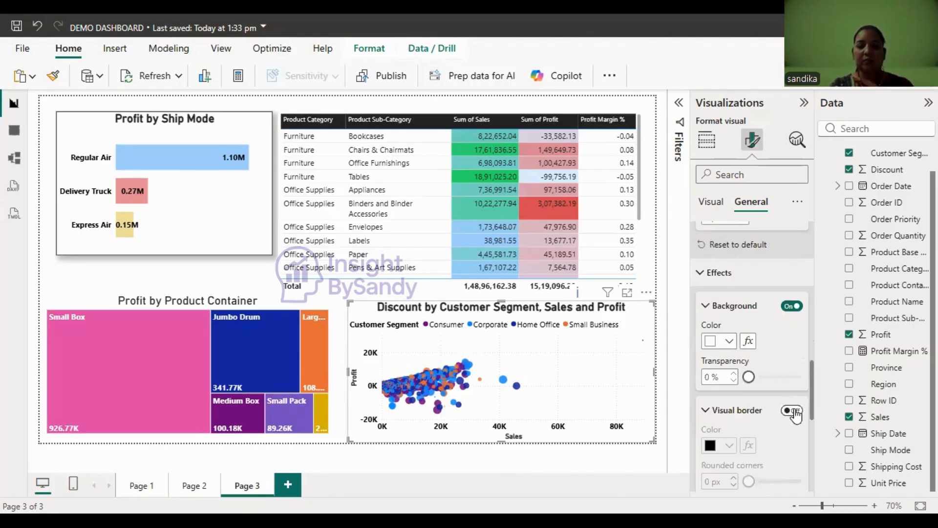
pyautogui.click(793, 411)
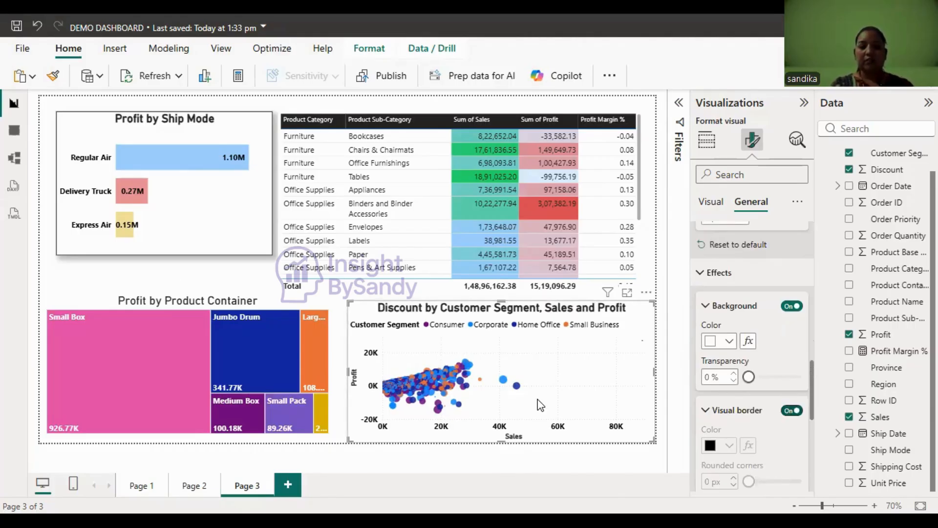
# Step: Turn on the visual border and the shadow for the Profit by Product Container treemap
pyautogui.click(101, 306)
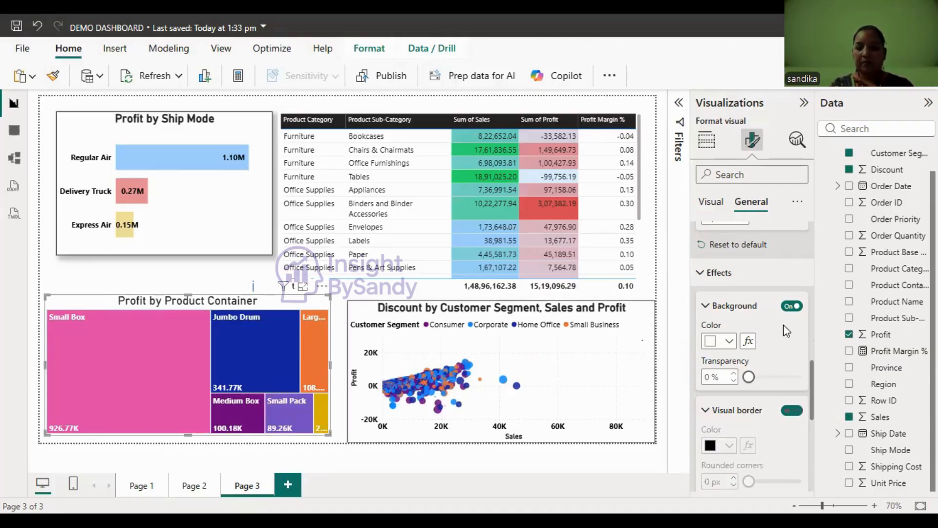
pyautogui.click(792, 411)
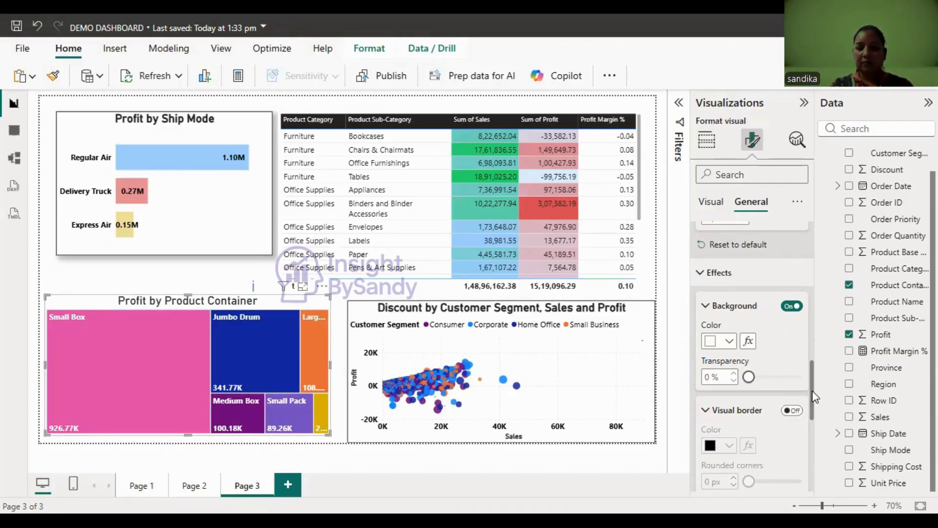
pyautogui.scroll(-3, 812, 418)
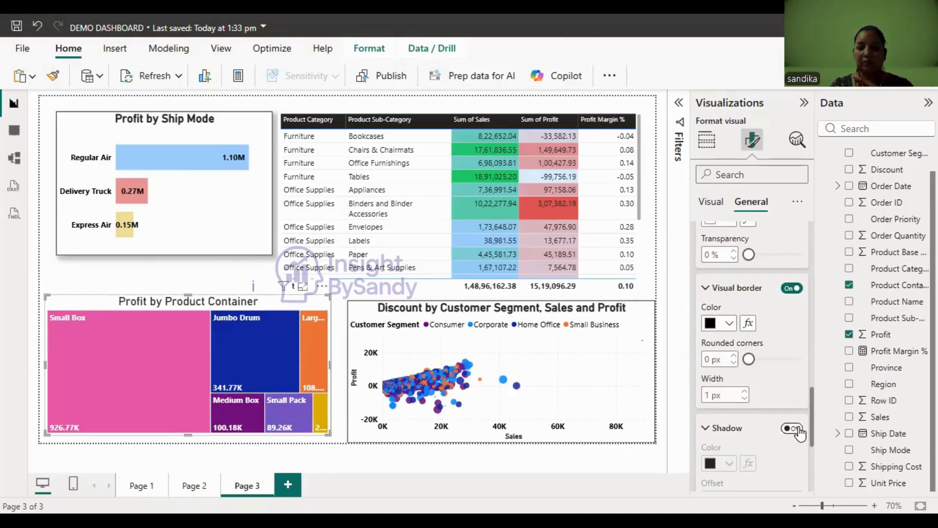
pyautogui.click(794, 428)
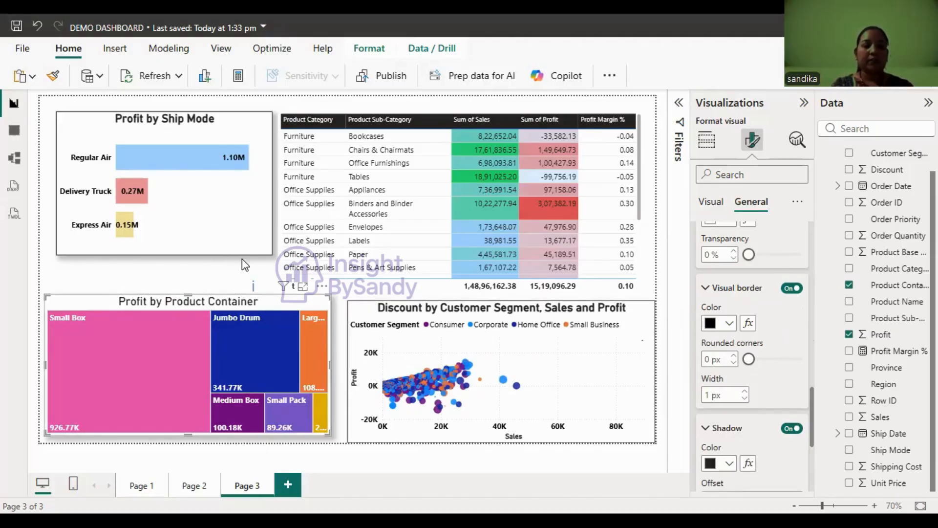
# Step: Make the Profit by Ship Mode chart slightly taller and move it down to sit just above the treemap
pyautogui.click(169, 257)
pyautogui.click(180, 228)
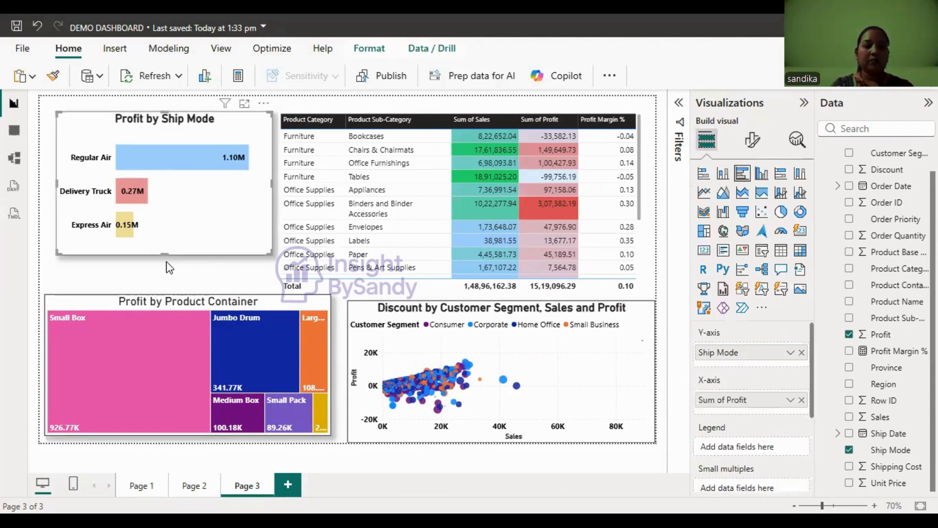
pyautogui.moveTo(164, 252); pyautogui.dragTo(165, 298)
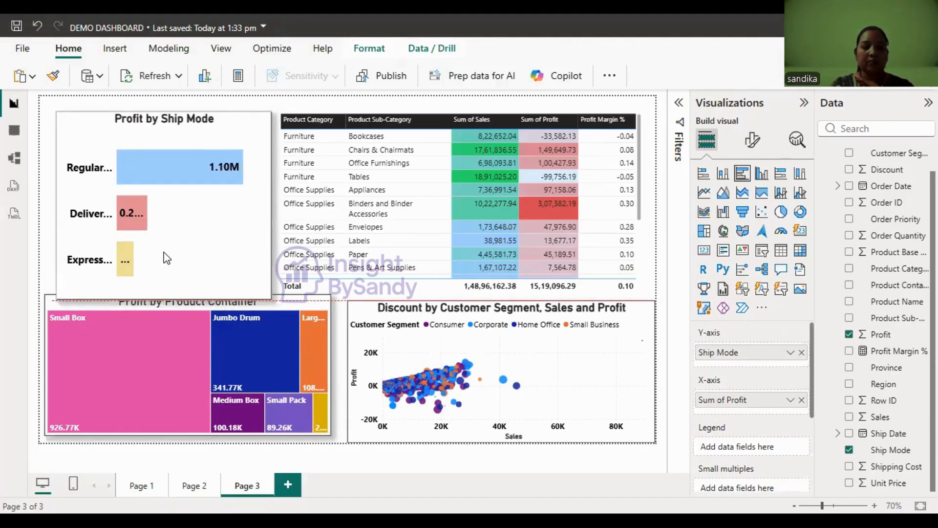
pyautogui.hotkey('ctrl', 'z')
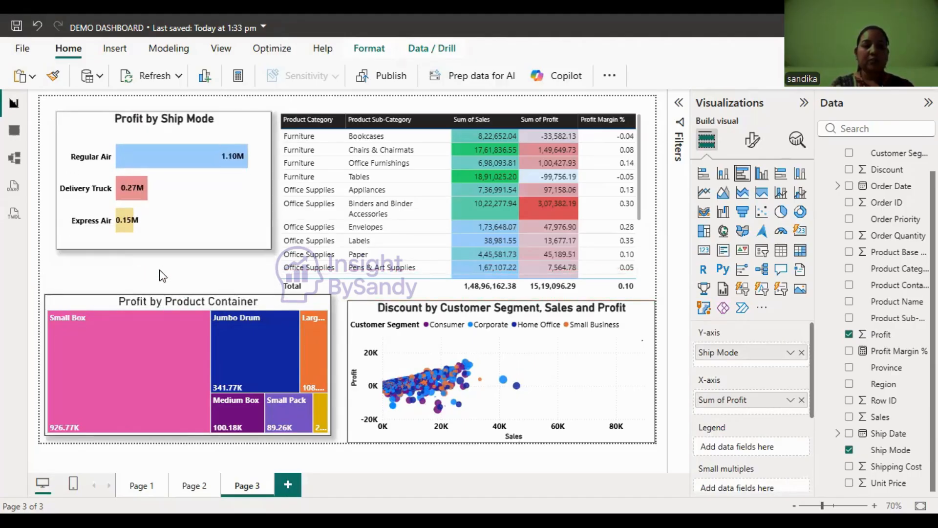
pyautogui.hotkey('ctrl', 'z')
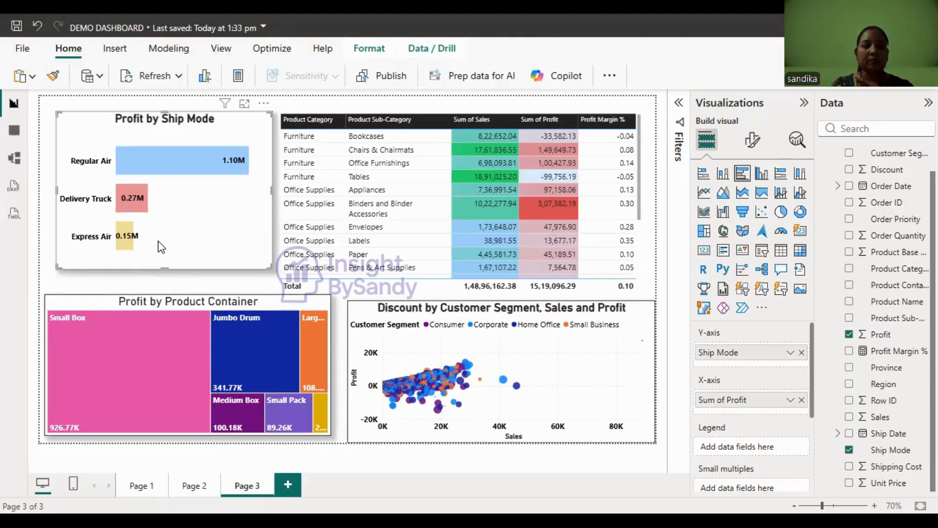
pyautogui.moveTo(164, 232); pyautogui.dragTo(158, 245)
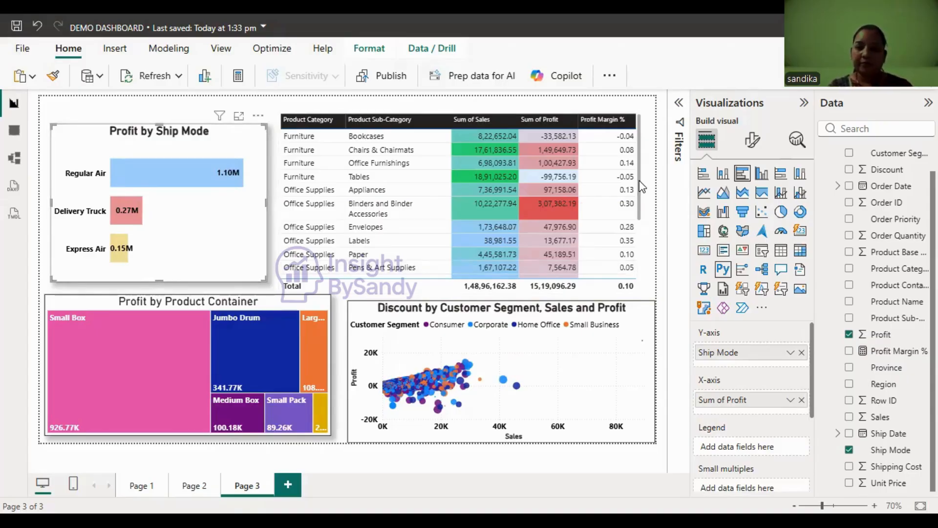
pyautogui.scroll(-3, 643, 210)
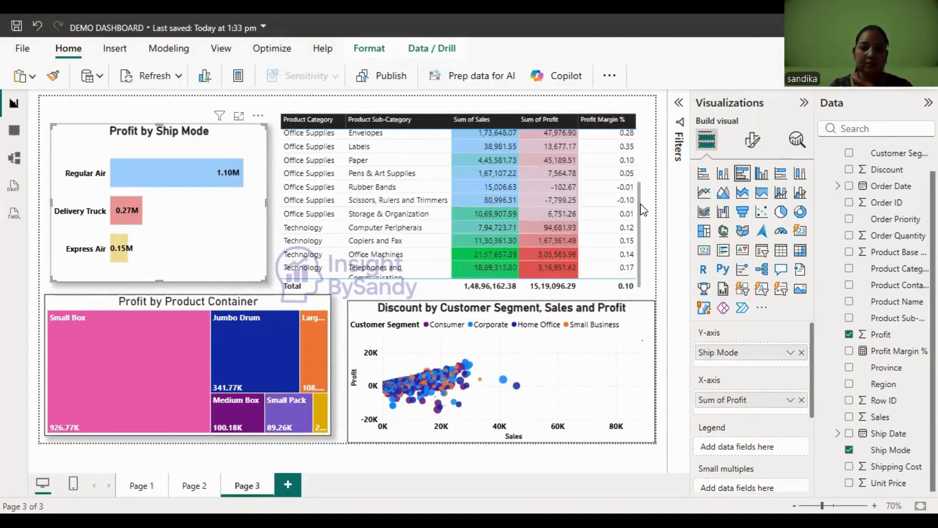
pyautogui.moveTo(641, 204); pyautogui.dragTo(640, 163)
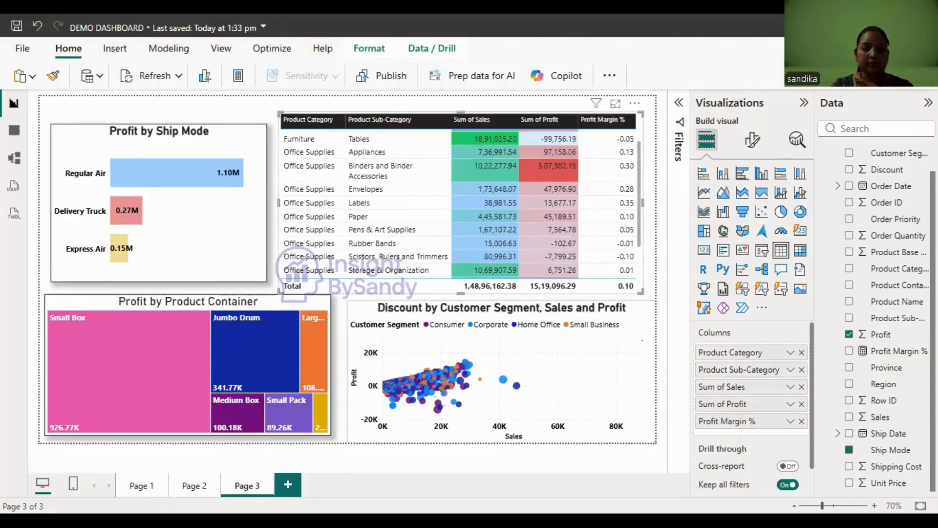
# Step: On Page 2, switch the Sales by Year chart's X-axis to plain Order Date and back to the full Date Hierarchy
pyautogui.click(195, 486)
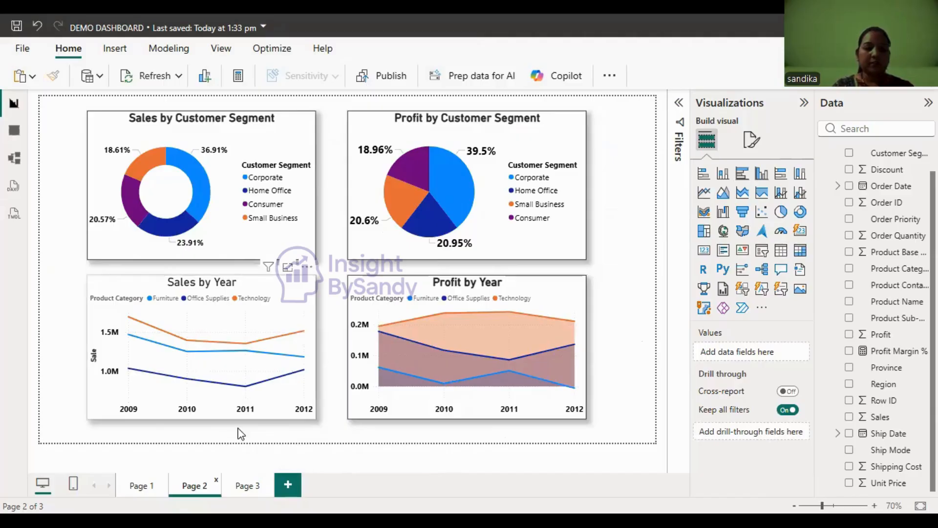
pyautogui.click(287, 297)
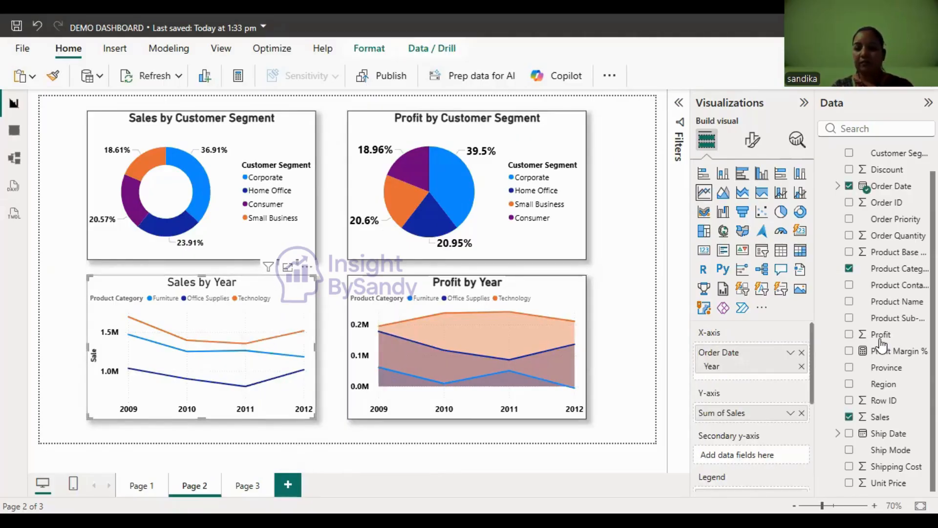
pyautogui.click(790, 353)
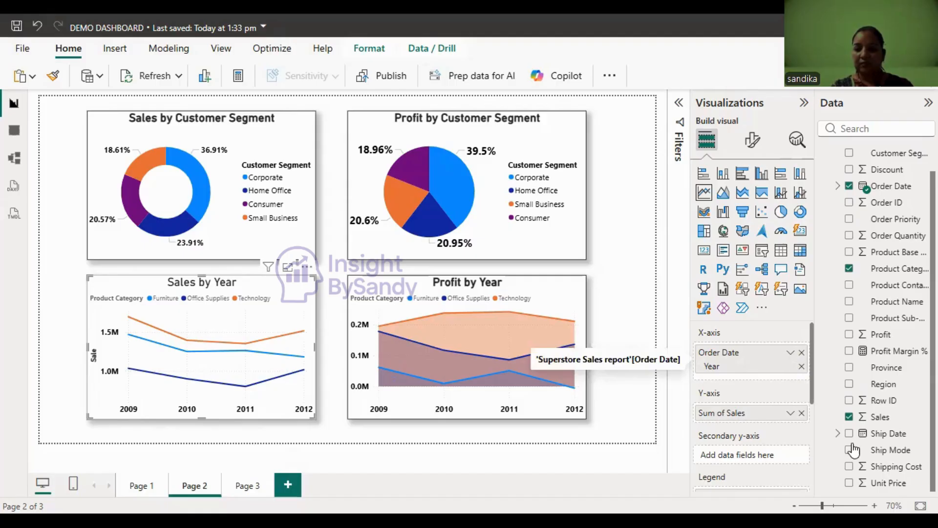
pyautogui.click(837, 442)
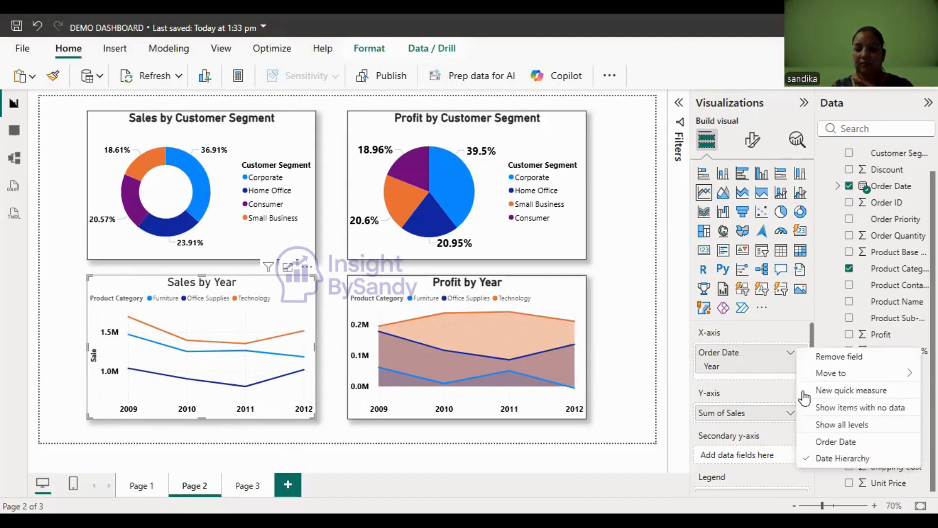
pyautogui.click(791, 355)
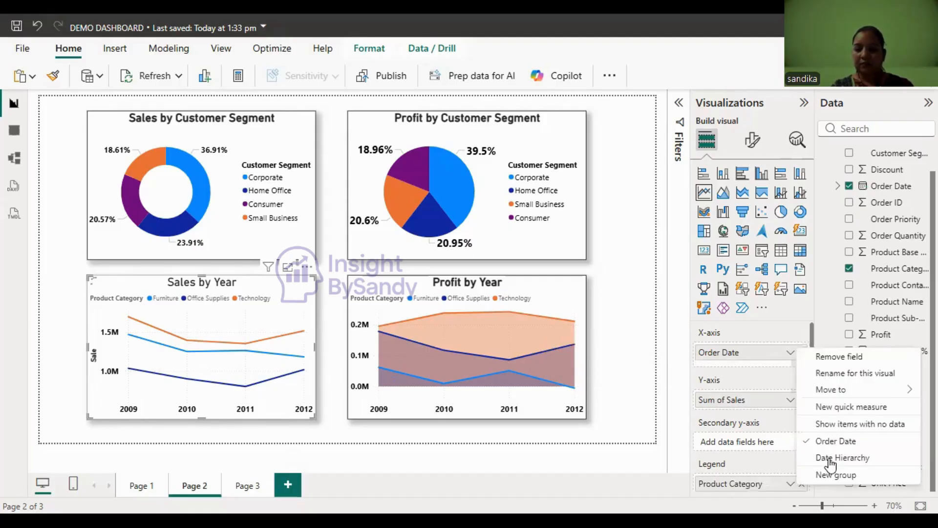
pyautogui.click(830, 460)
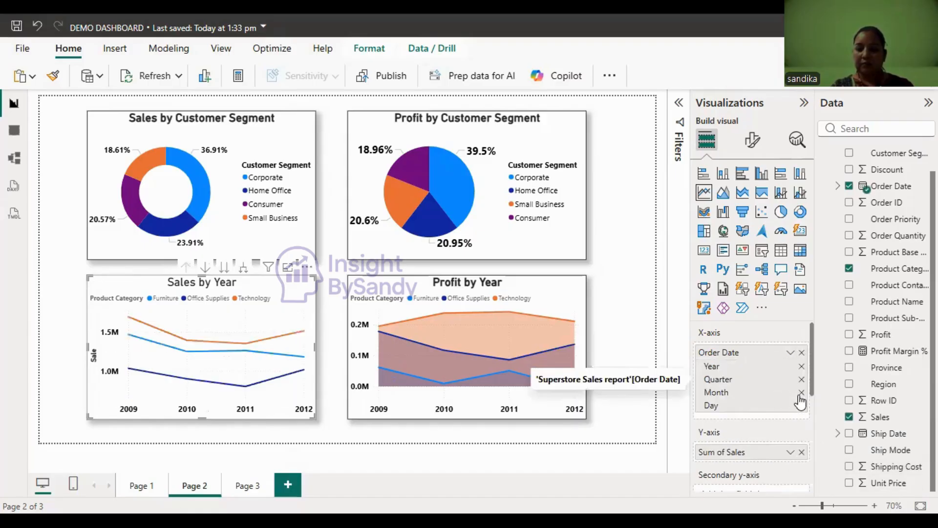
# Step: Remove the Year, Quarter and Day levels from the Sales by Year chart's X-axis, keeping only Month
pyautogui.click(801, 366)
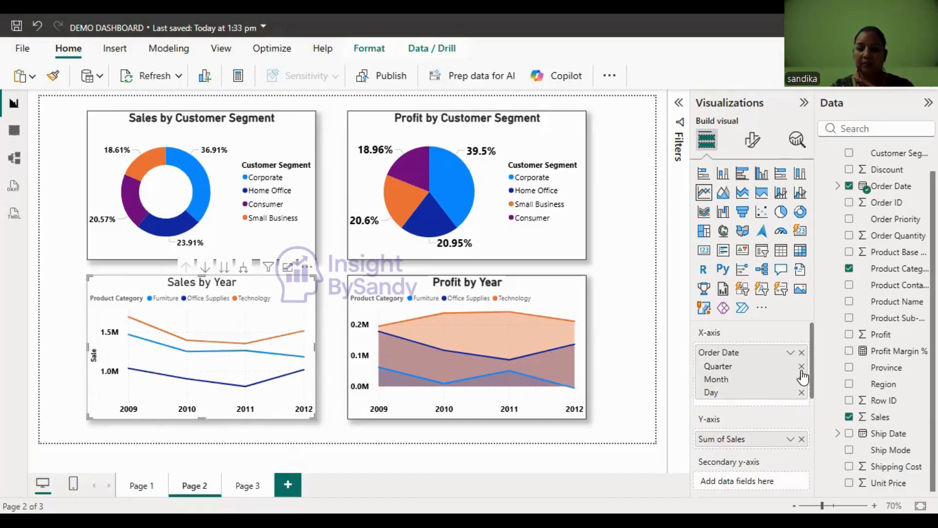
pyautogui.click(801, 366)
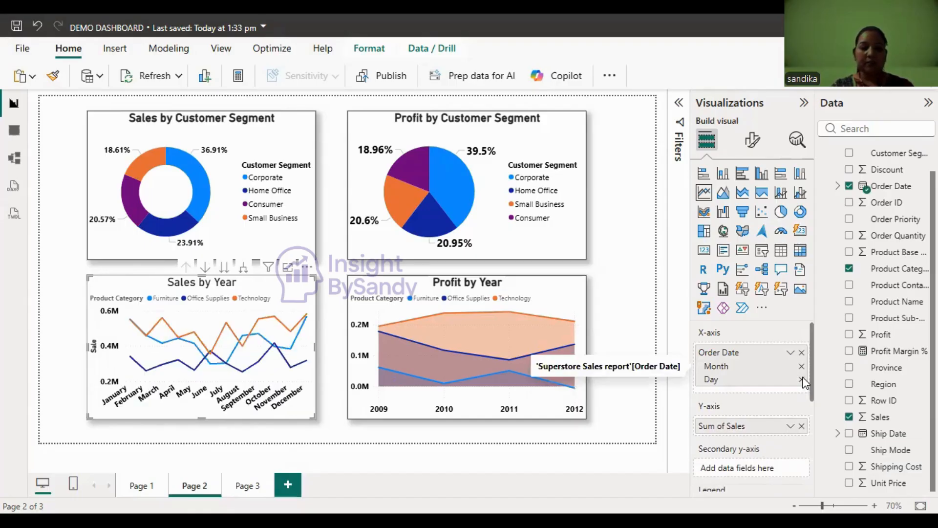
pyautogui.click(801, 379)
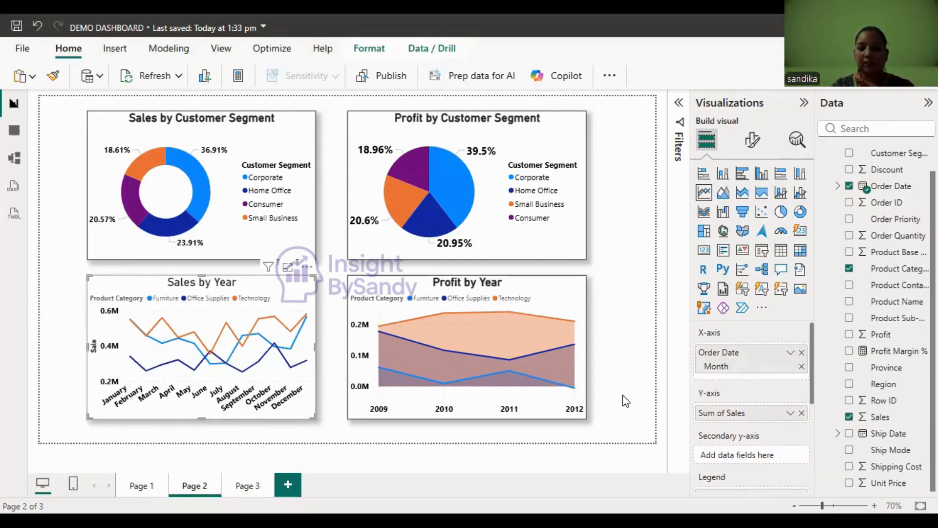
# Step: Remove Product Category from the legend of the Sales by Year line chart so it plots a single total sales line
pyautogui.scroll(-3, 806, 420)
pyautogui.click(802, 407)
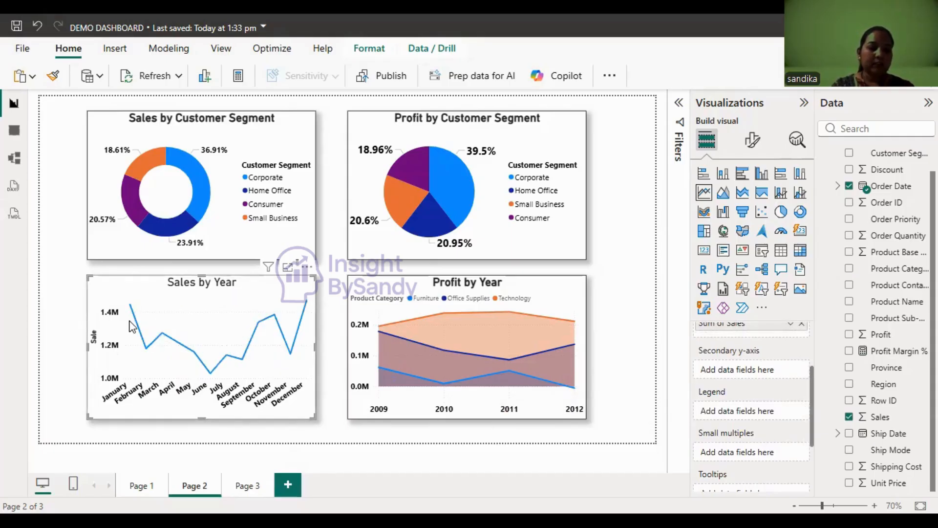
pyautogui.moveTo(132, 316)
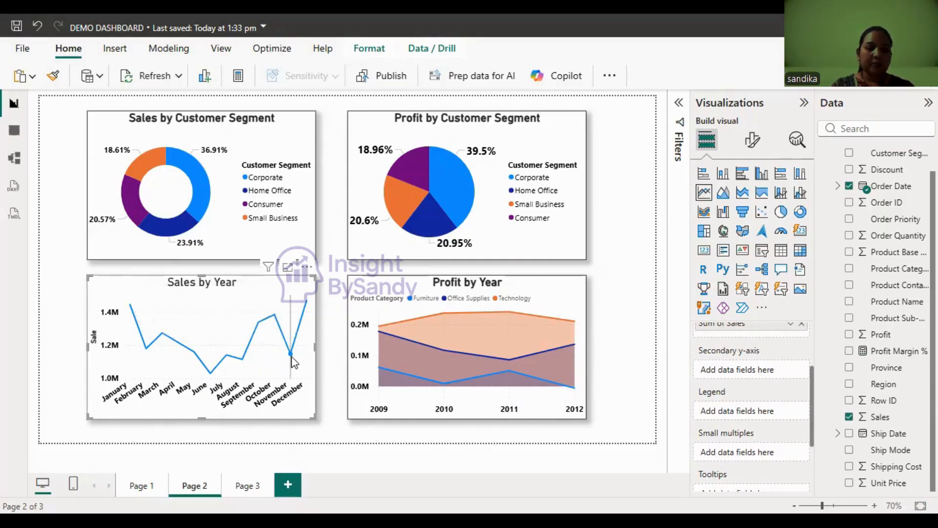
pyautogui.moveTo(300, 350)
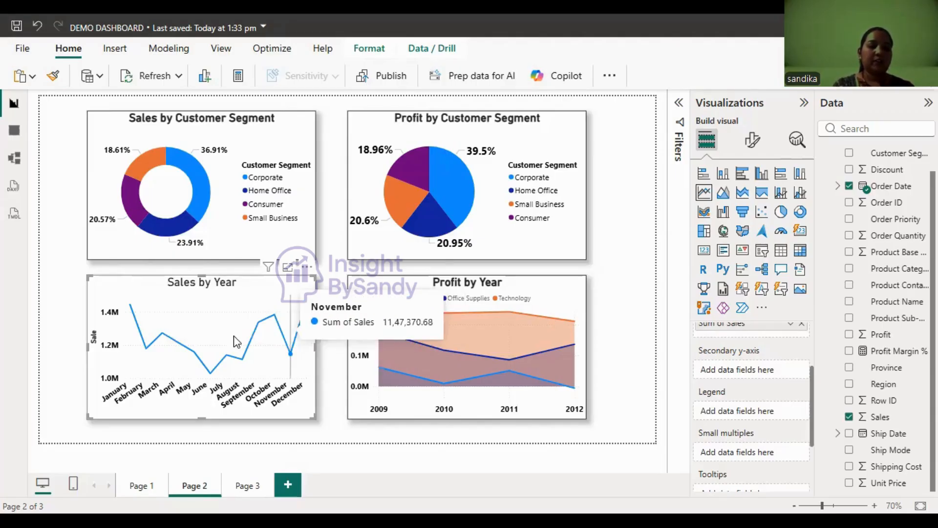
pyautogui.moveTo(308, 306)
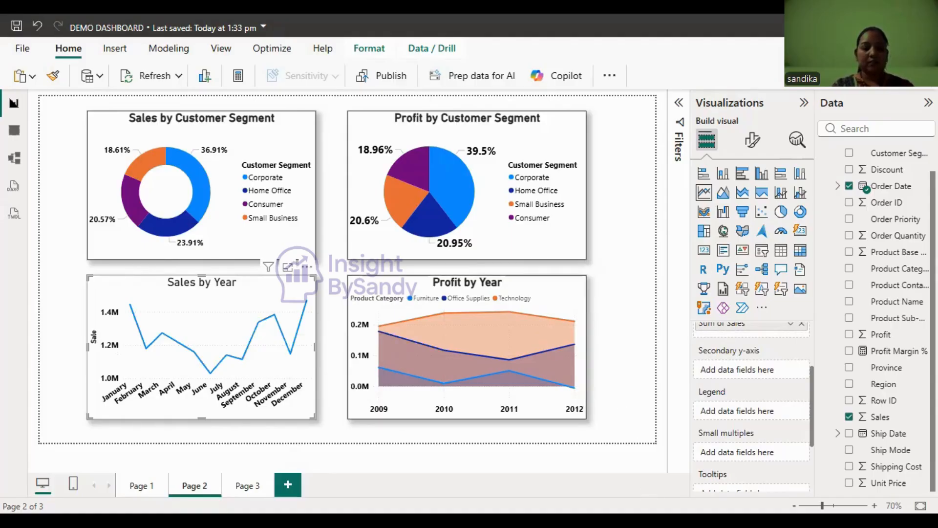
# Step: Open Page 1 of the report with the sales dashboard cards and product category charts
pyautogui.click(138, 486)
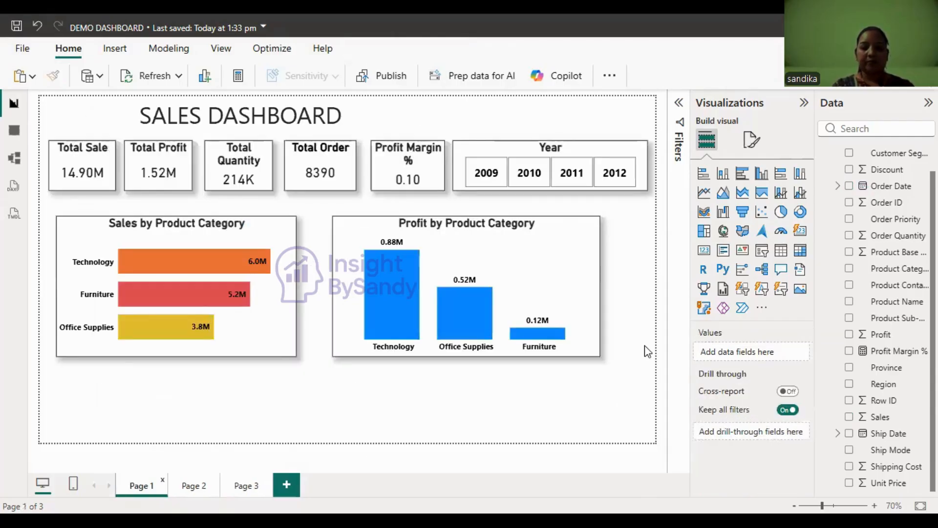